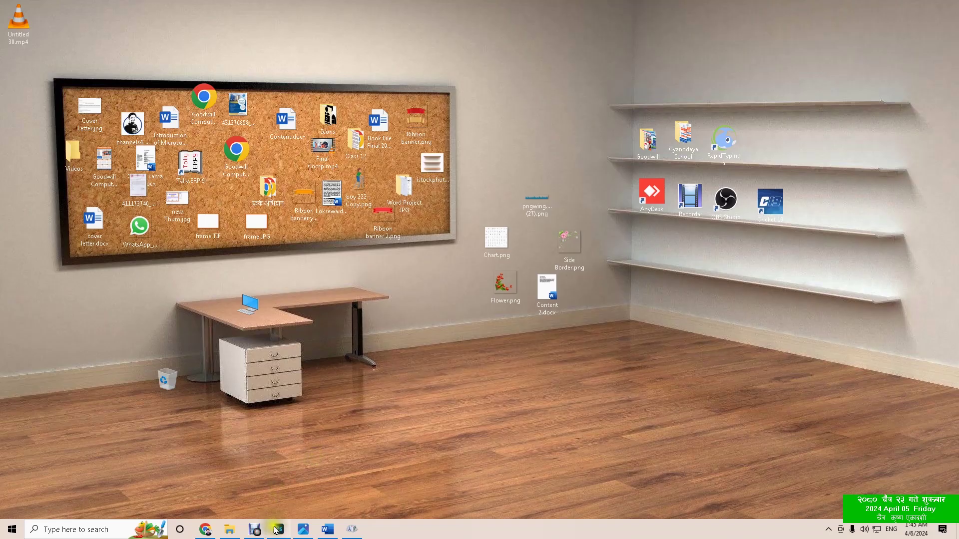
Search the Start menu for Photoshop so Adobe Photoshop 2023 is the top result
click(276, 529)
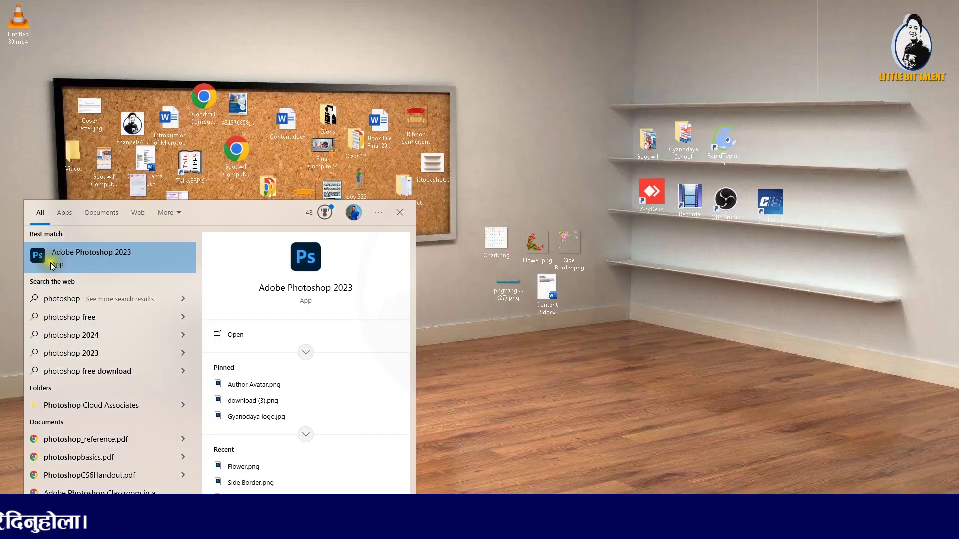
Launch Adobe Photoshop 2023 and close the Home screen to reach the empty workspace
click(79, 254)
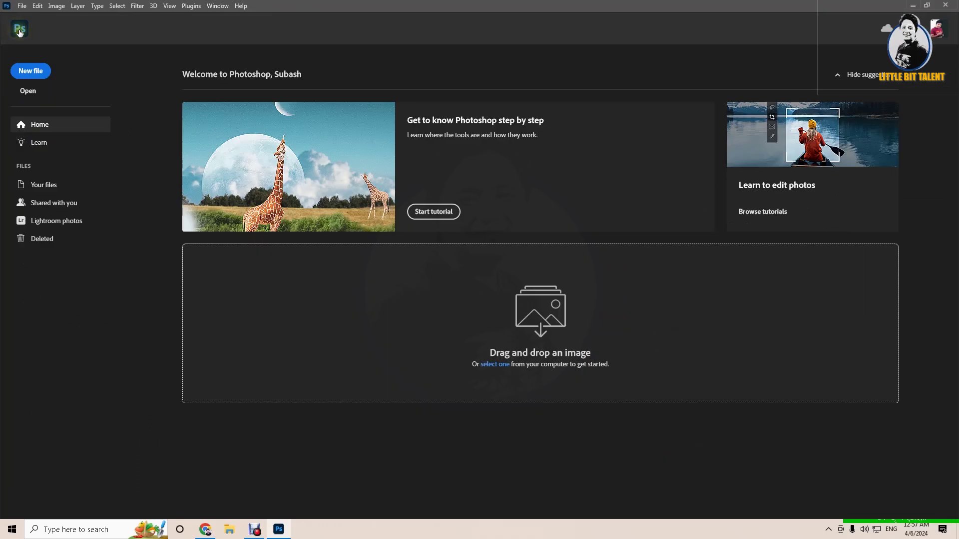
click(20, 31)
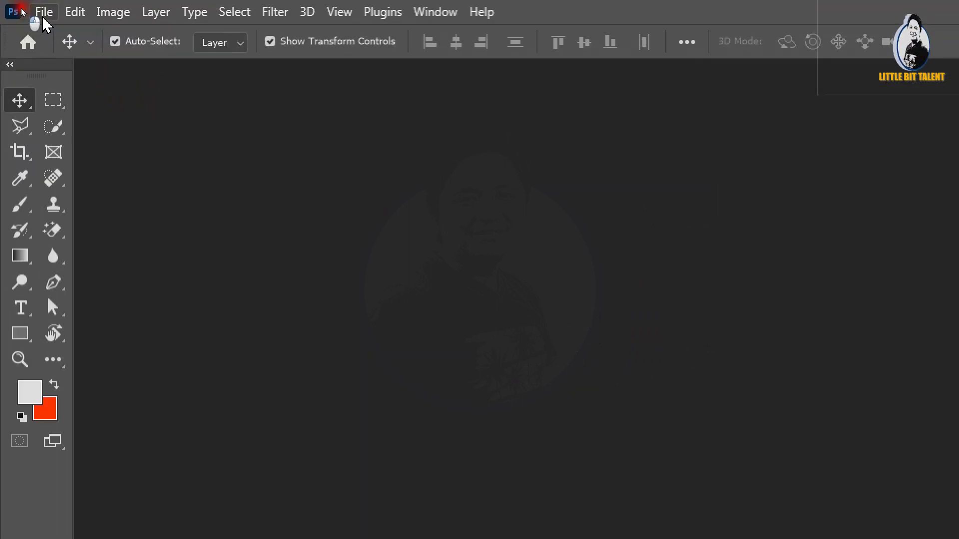
click(22, 7)
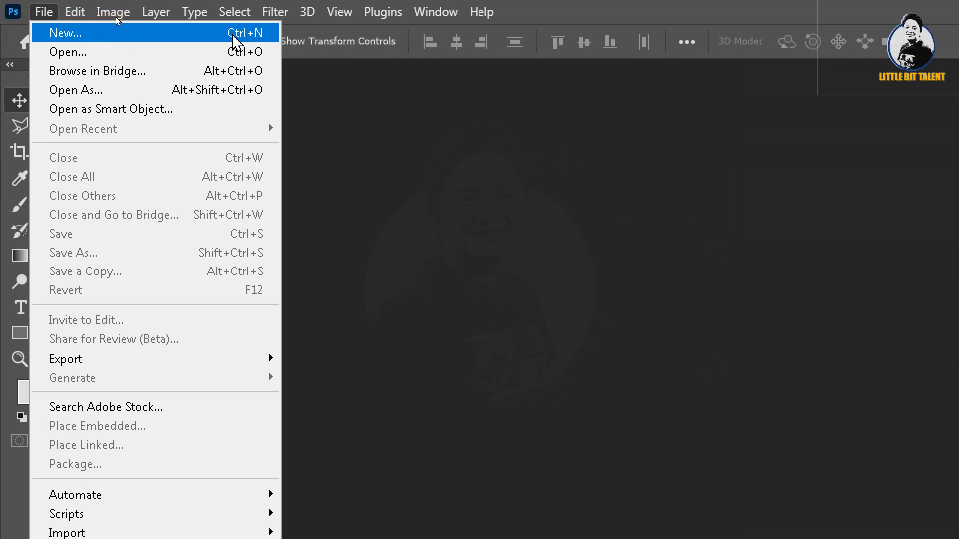
Create a new white 1080 × 1080 pixel document at 300 ppi
click(235, 40)
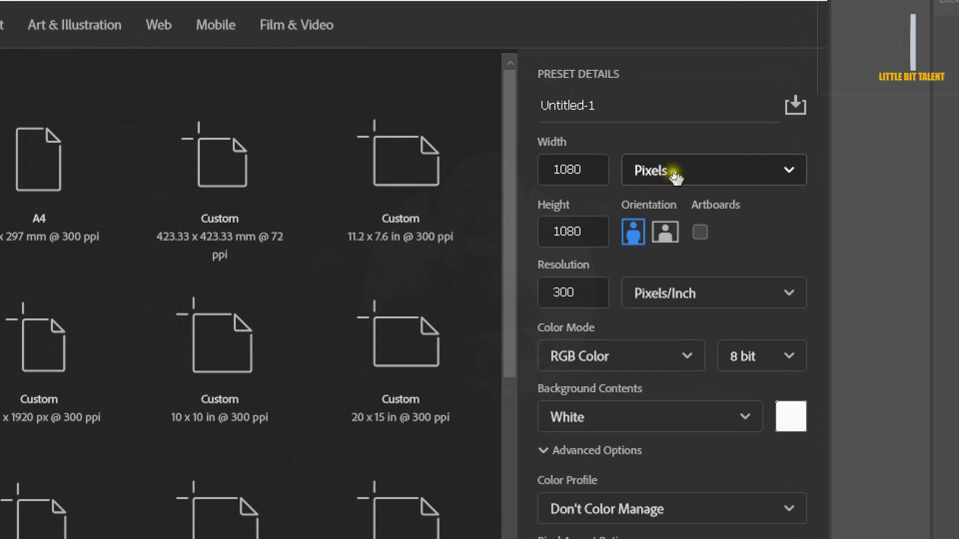
click(672, 174)
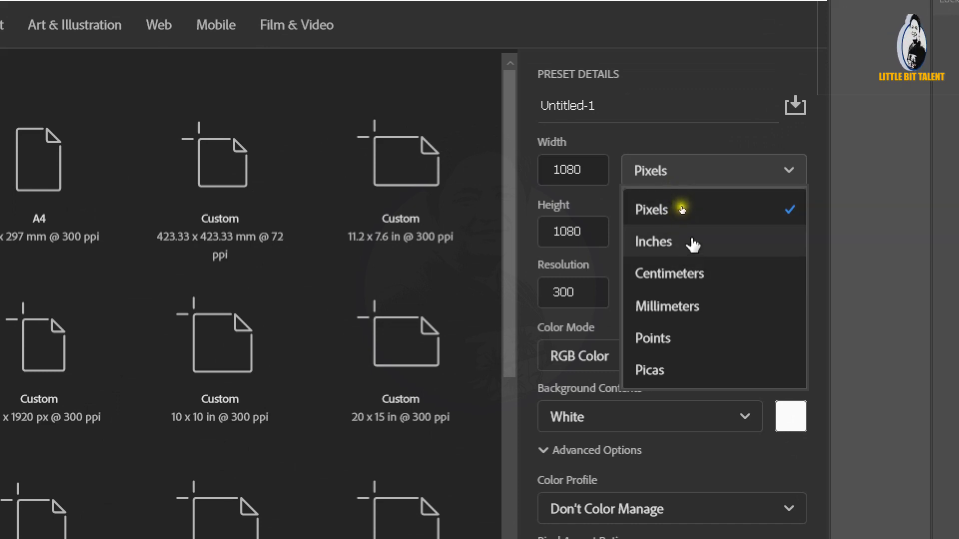
click(684, 212)
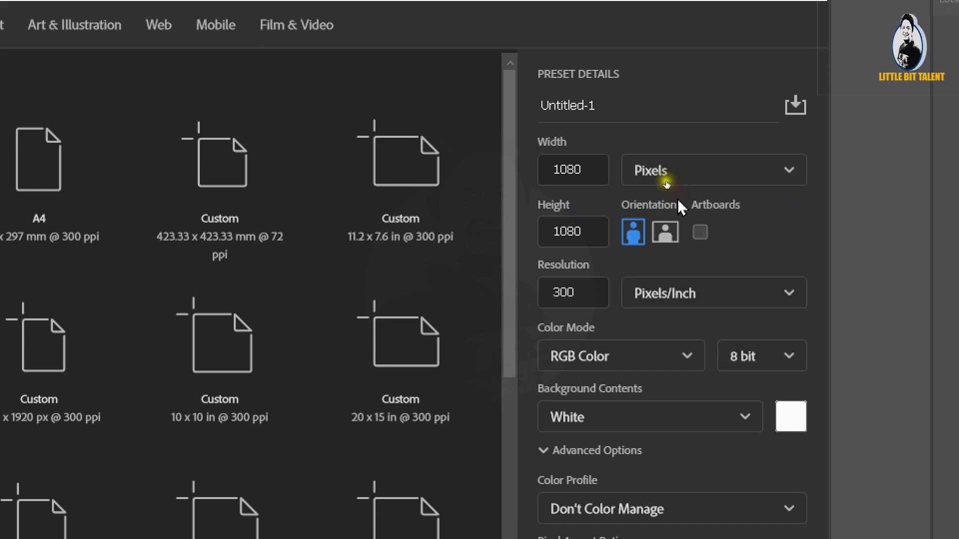
double_click(604, 168)
click(600, 172)
double_click(599, 170)
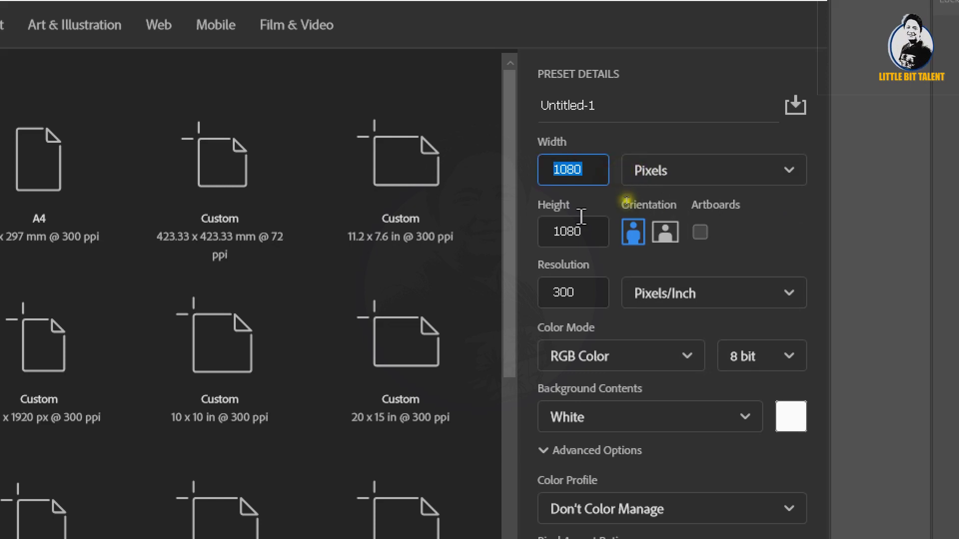
double_click(580, 233)
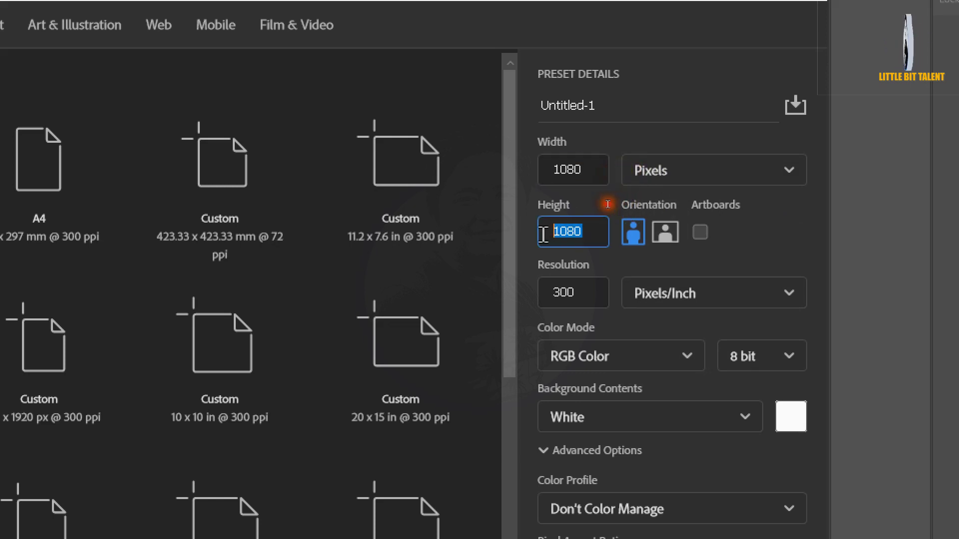
click(591, 229)
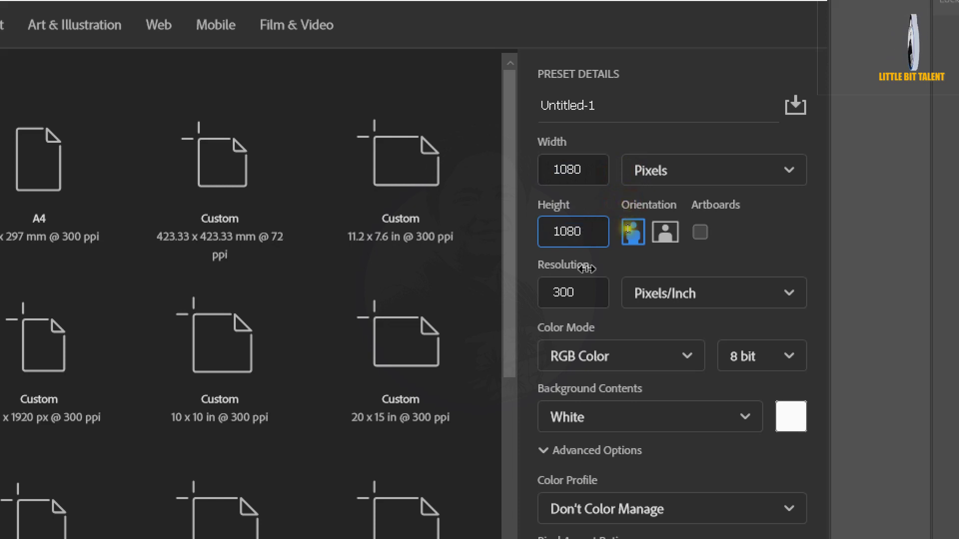
double_click(556, 297)
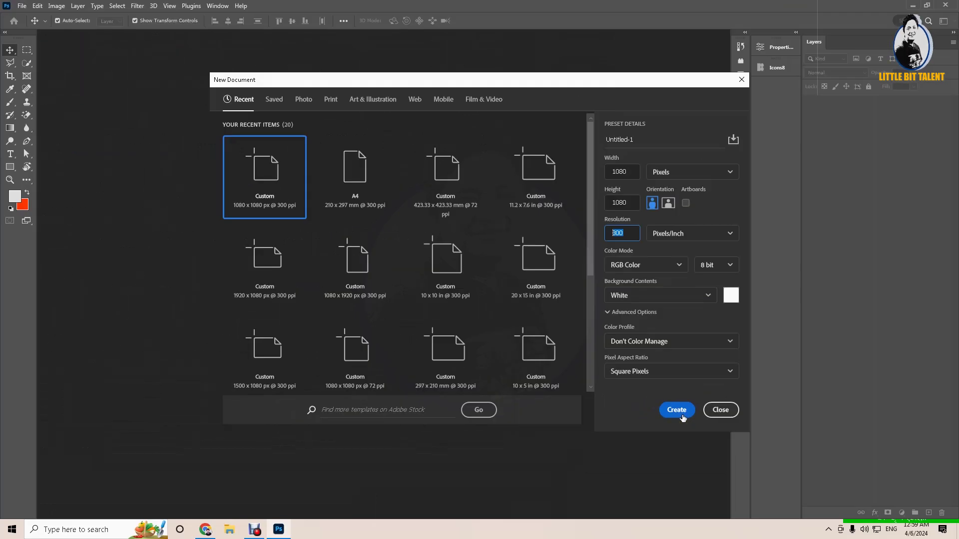
click(683, 417)
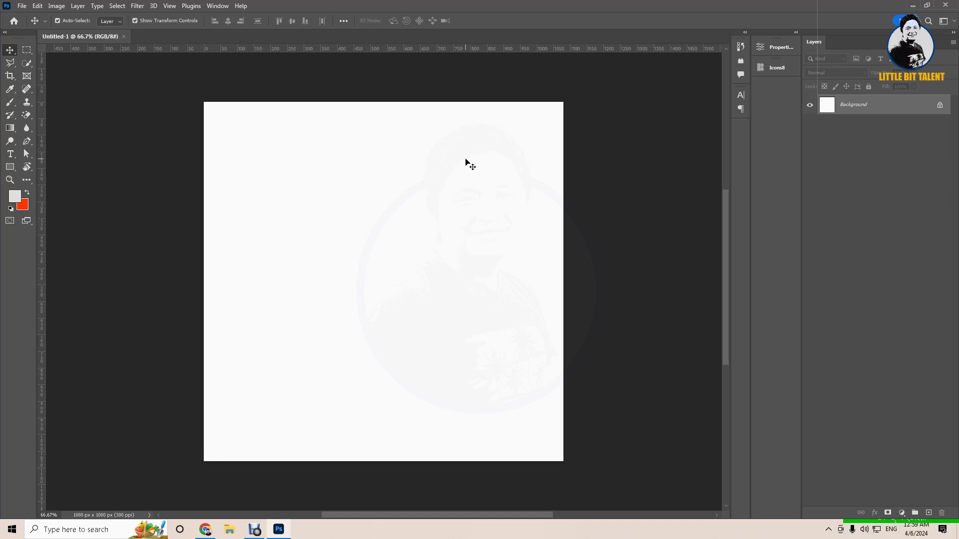
click(451, 158)
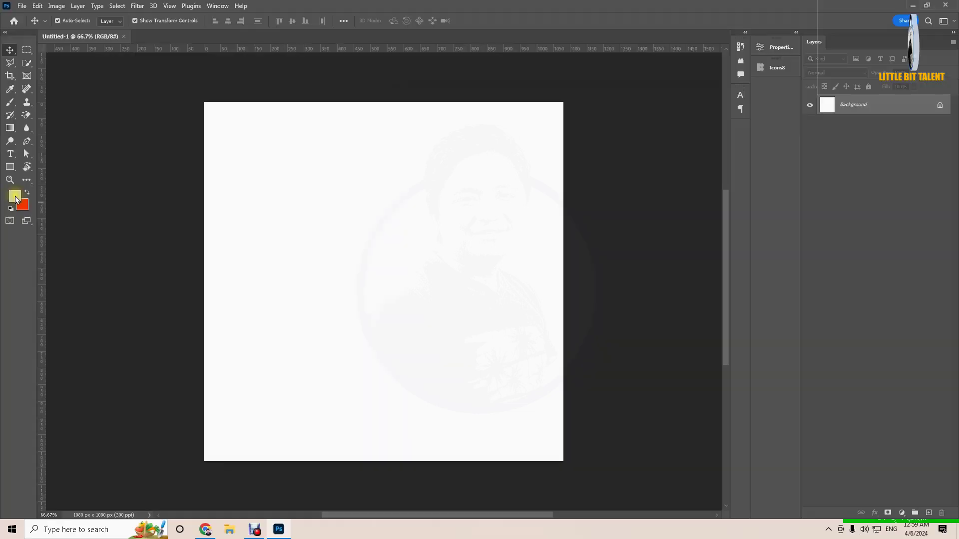
Set the foreground colour to hex e3e3e3 and fill the background layer with it
click(16, 200)
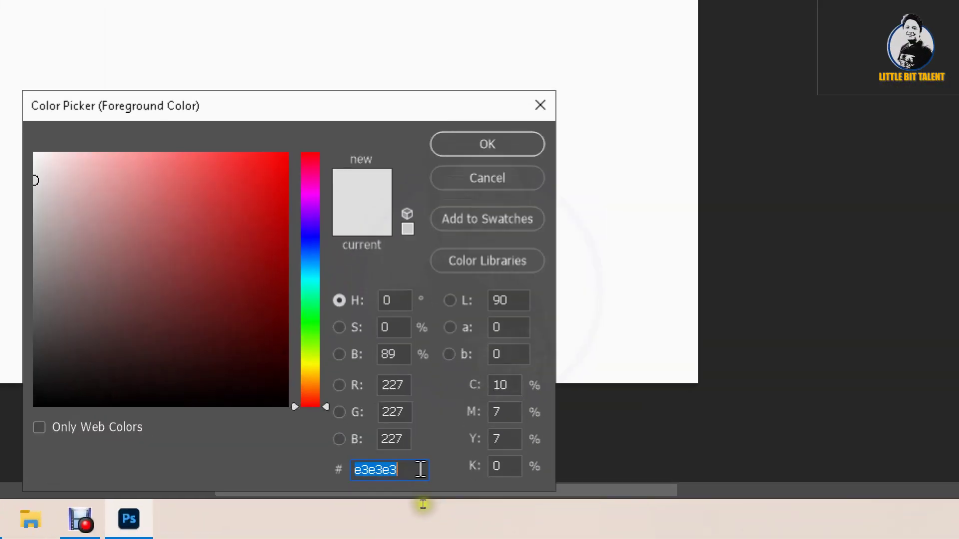
click(415, 470)
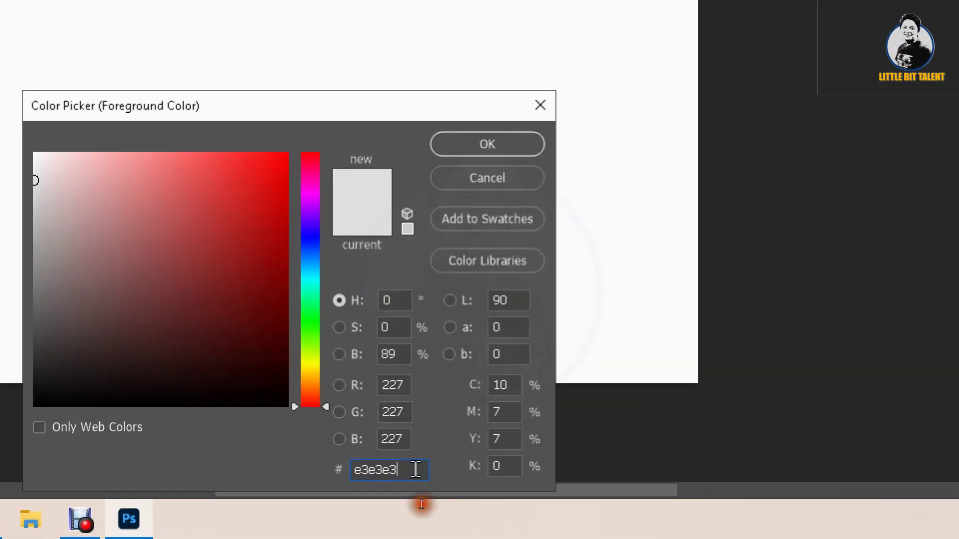
drag(409, 472, 386, 471)
click(414, 472)
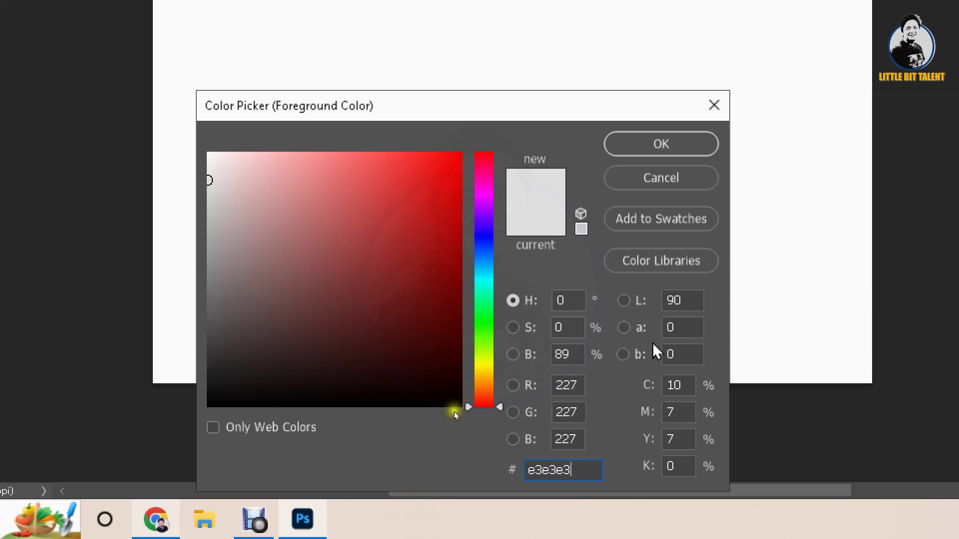
click(663, 144)
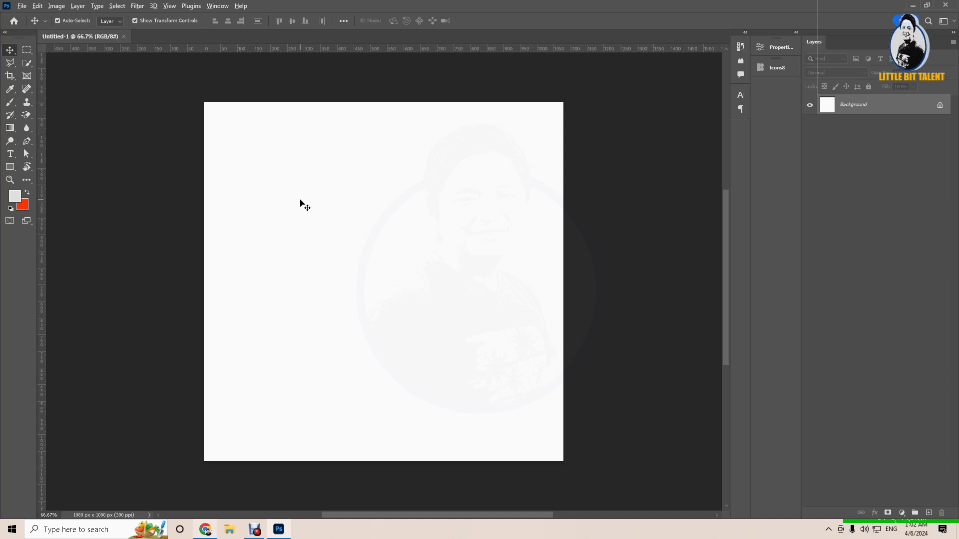
key(alt+BackSpace)
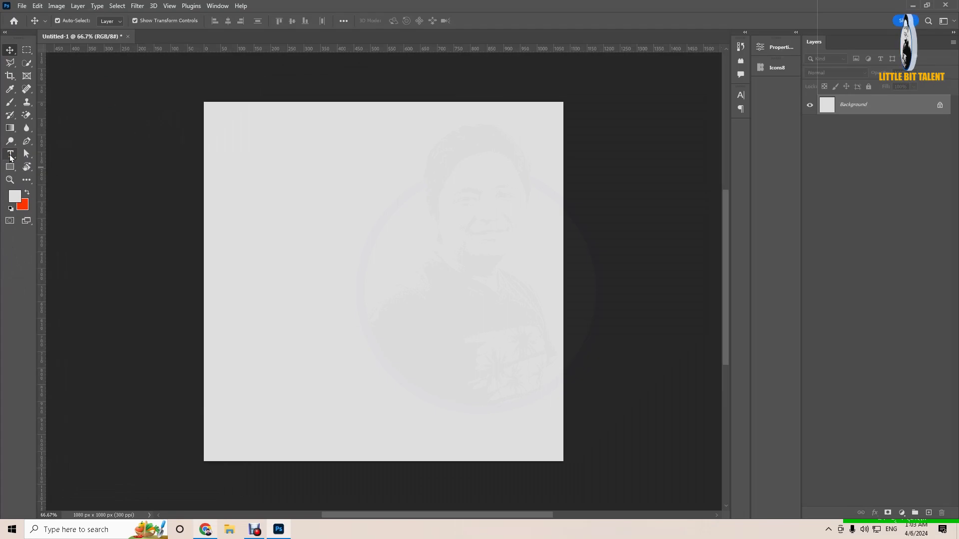
click(10, 158)
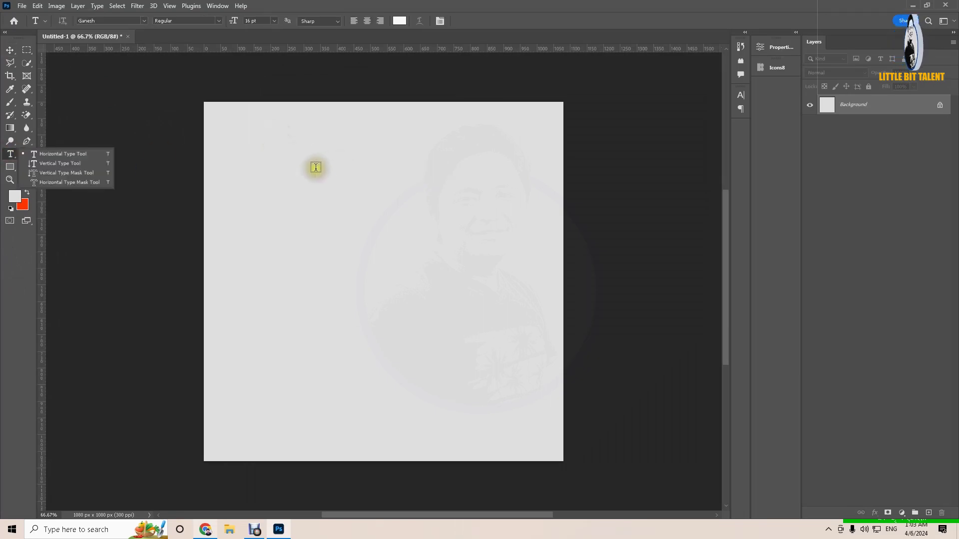
Paste the Devanagari heading text onto the card near the top centre
click(357, 191)
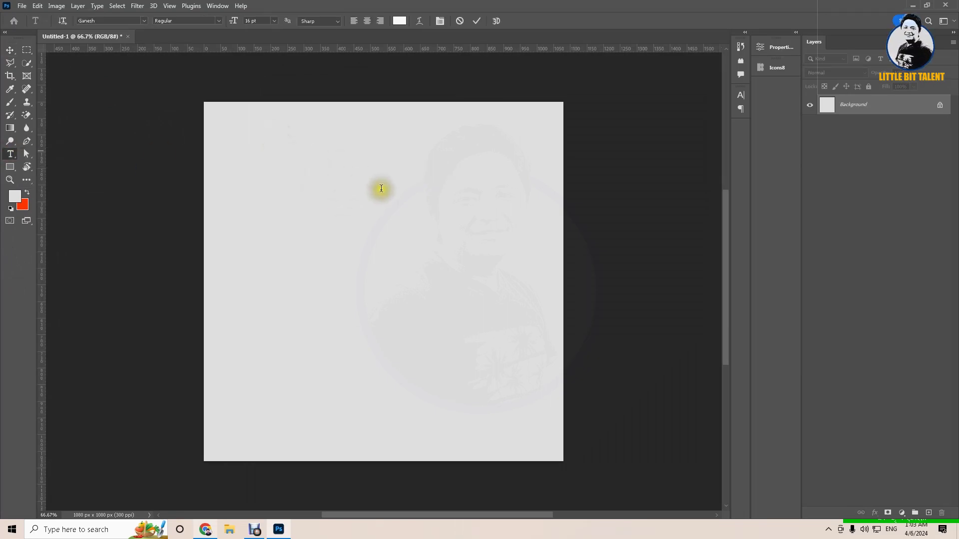
key(ctrl+v)
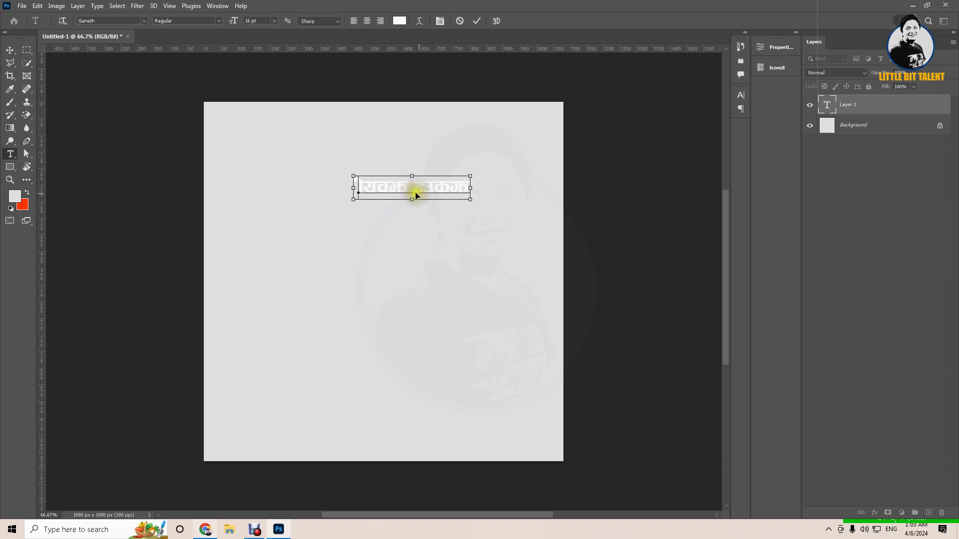
key(ctrl+a)
click(419, 180)
key(ctrl+a)
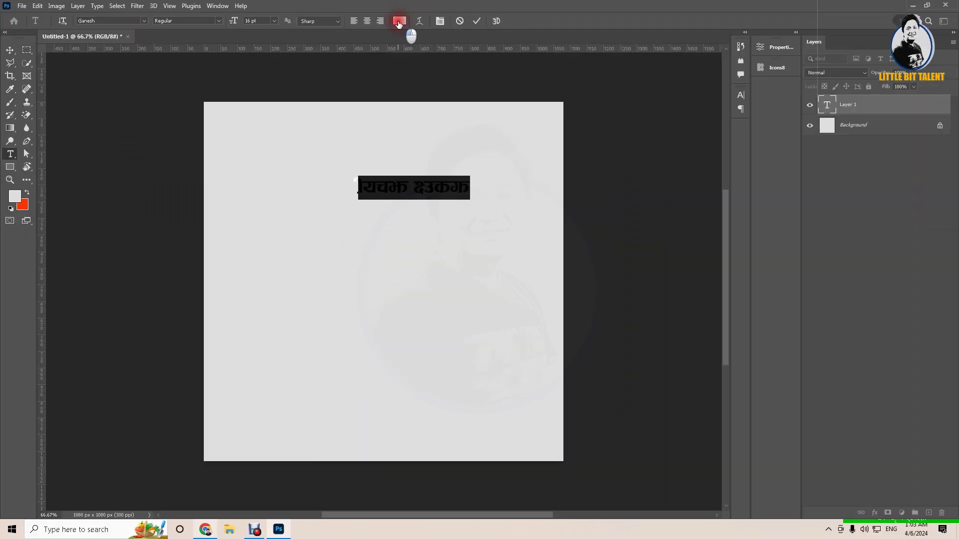
Make the heading red at 30 pt and shift it left and down into place
click(399, 22)
click(342, 359)
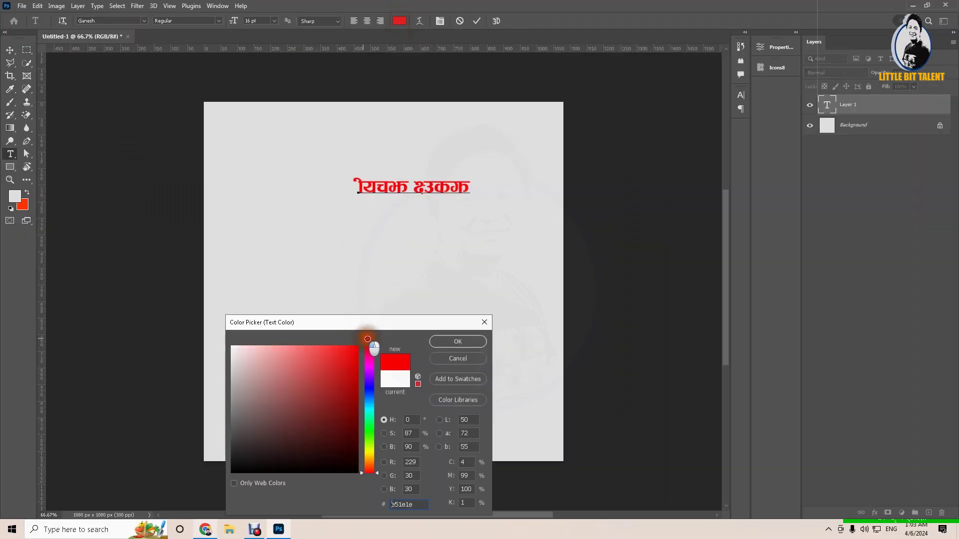
click(457, 340)
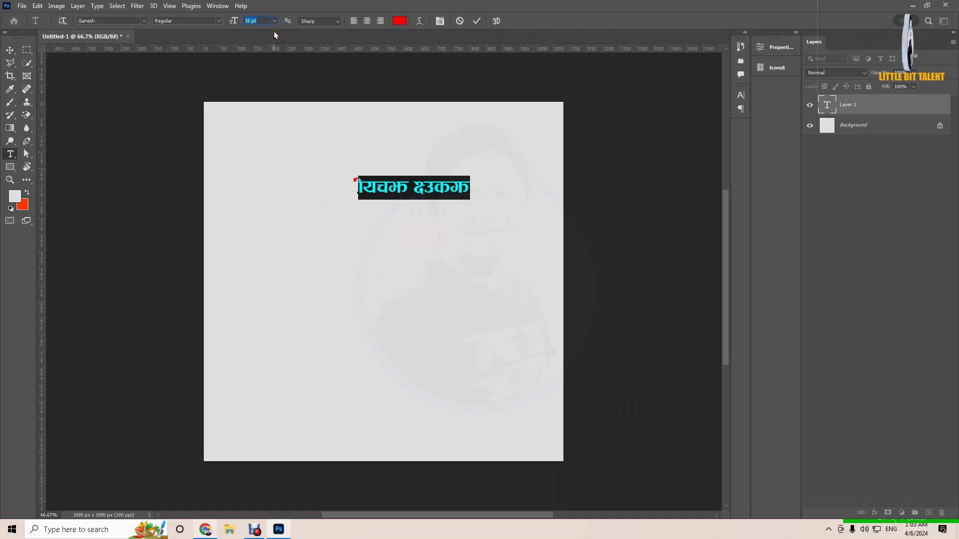
key(Return)
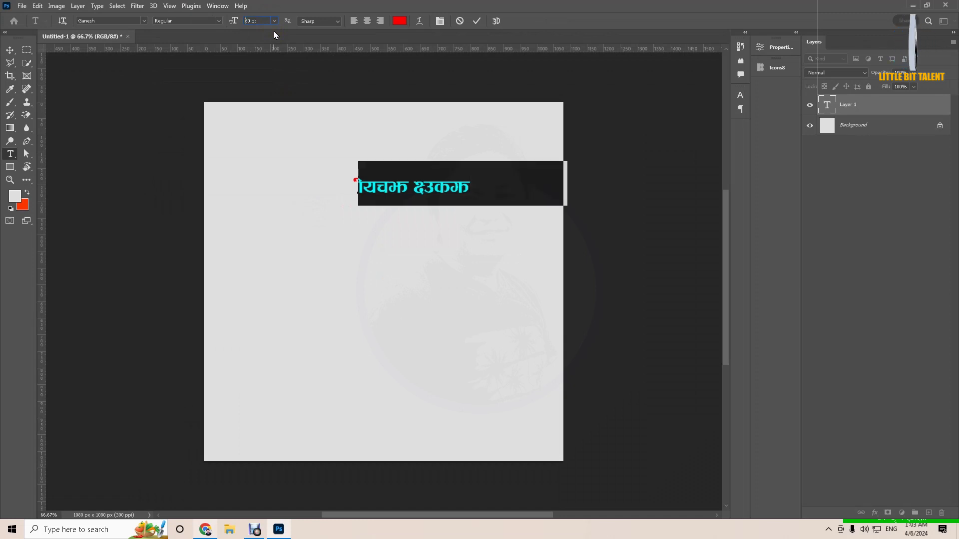
click(415, 185)
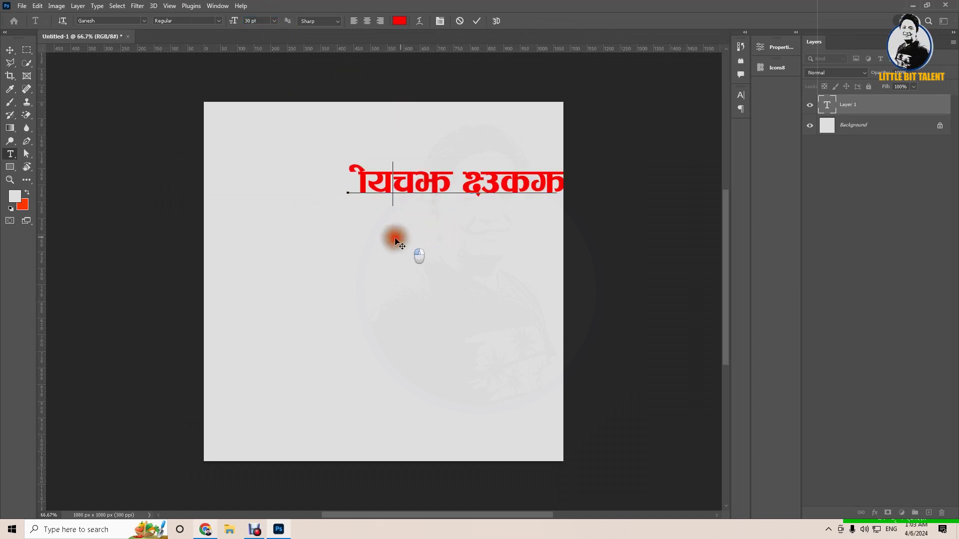
drag(433, 242, 377, 258)
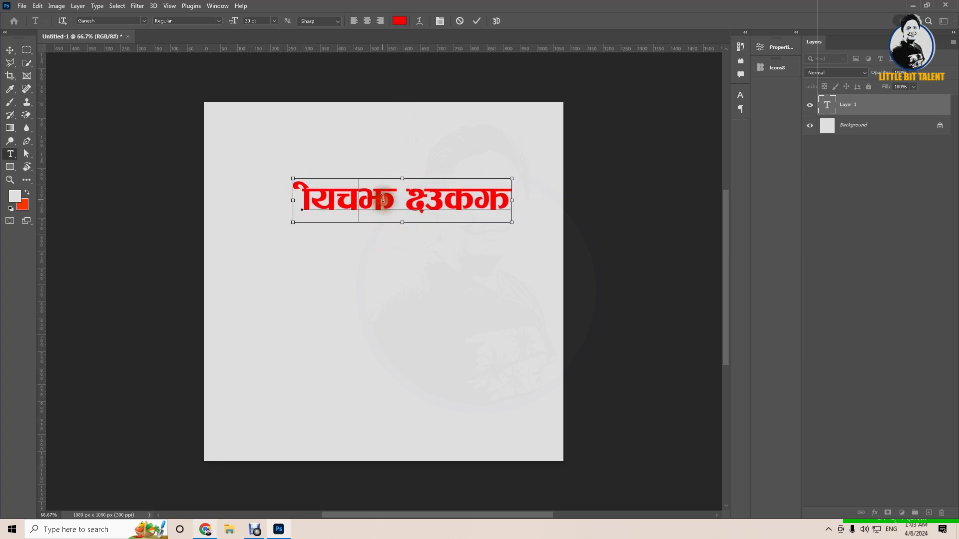
key(ctrl+a)
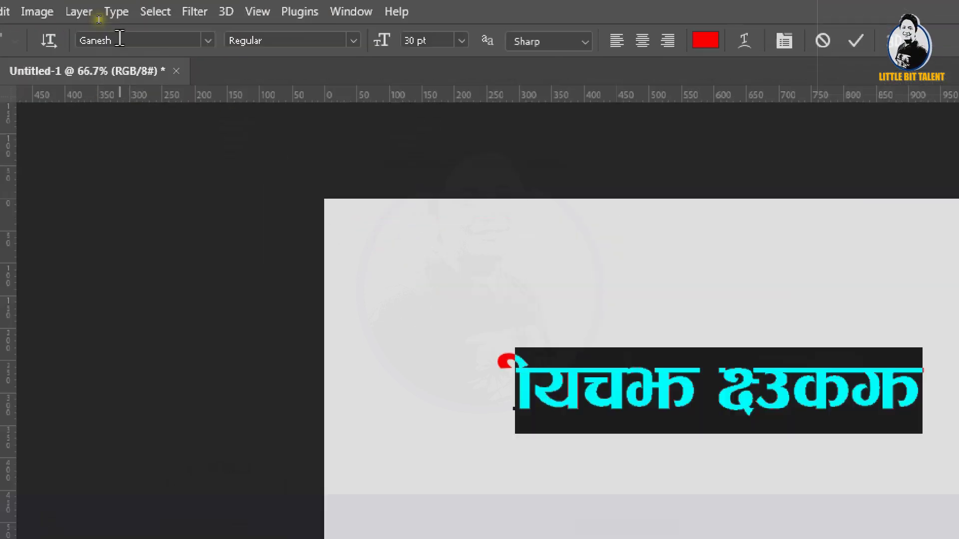
click(100, 19)
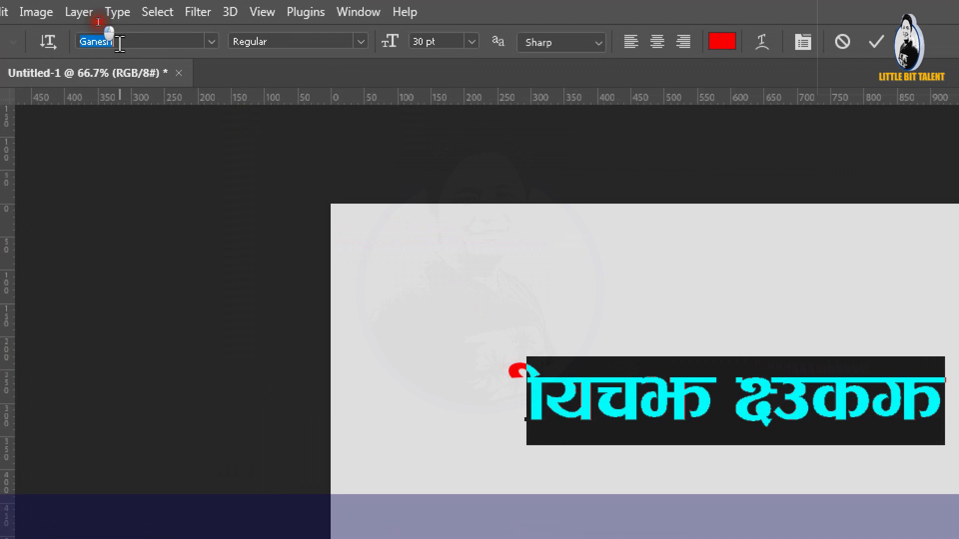
Change the heading font to AMS Aakash
key(BackSpace)
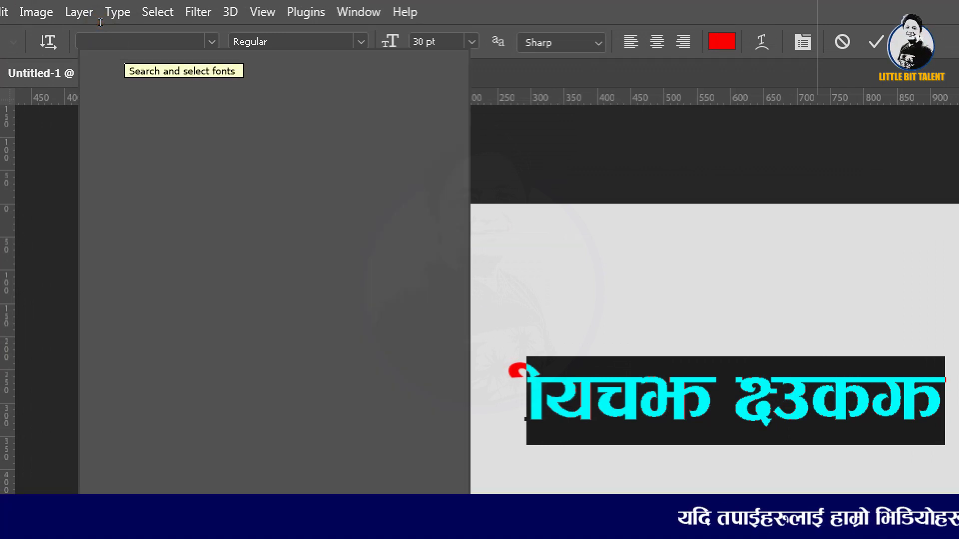
text(ams)
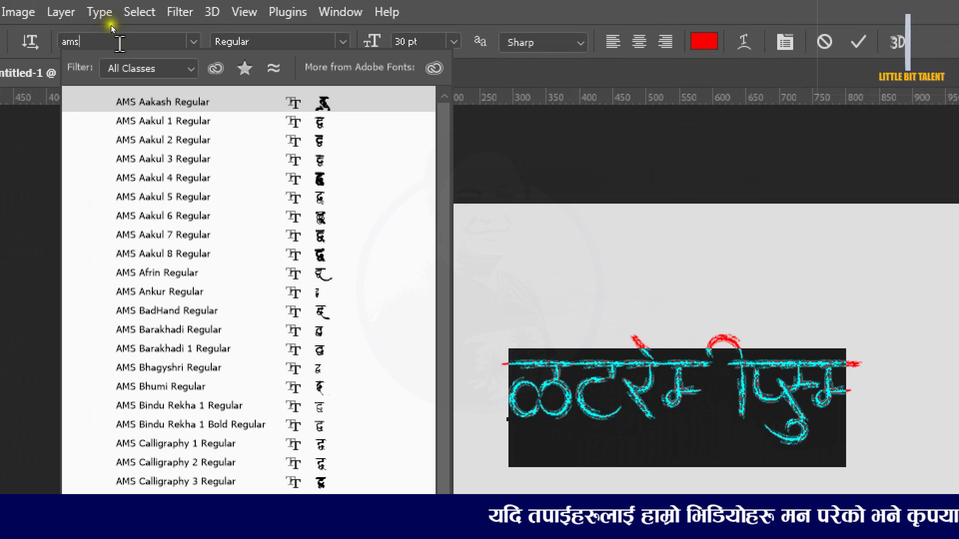
key(Return)
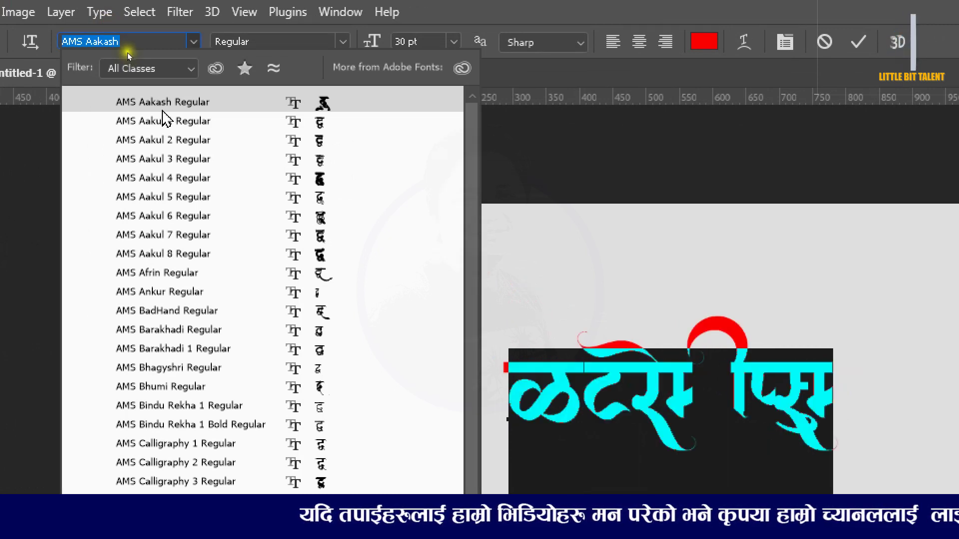
key(Return)
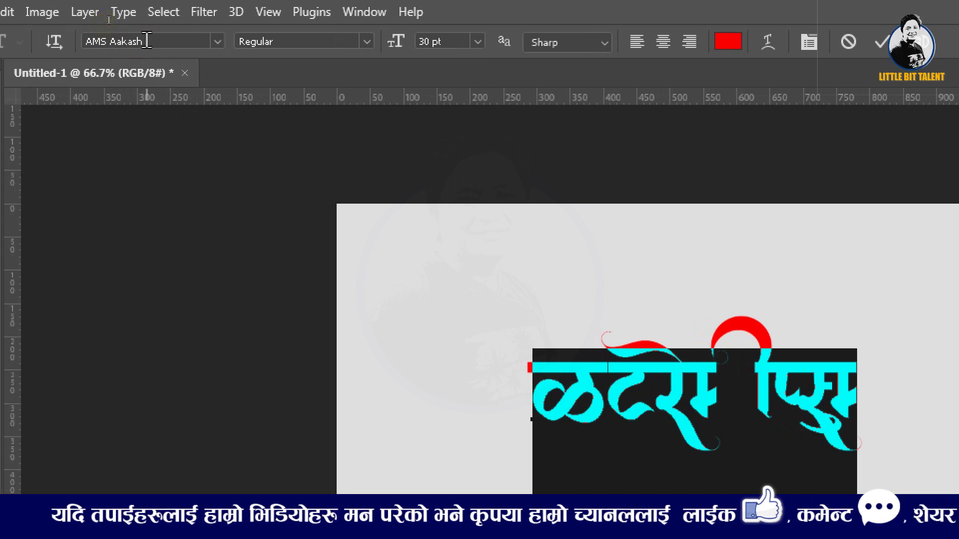
click(148, 40)
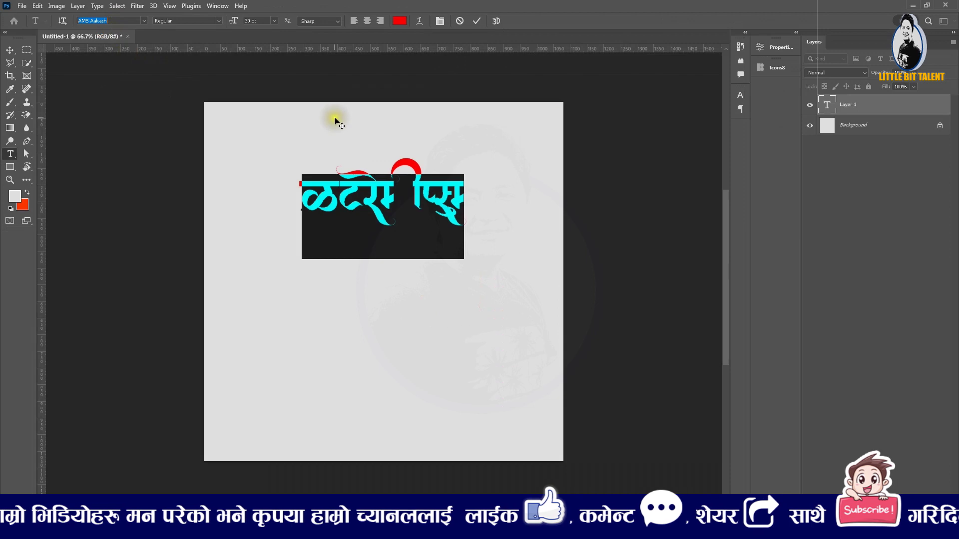
Replace the text with the test word स्ढफ, commit it, and minimise Photoshop
click(307, 200)
drag(307, 200, 459, 200)
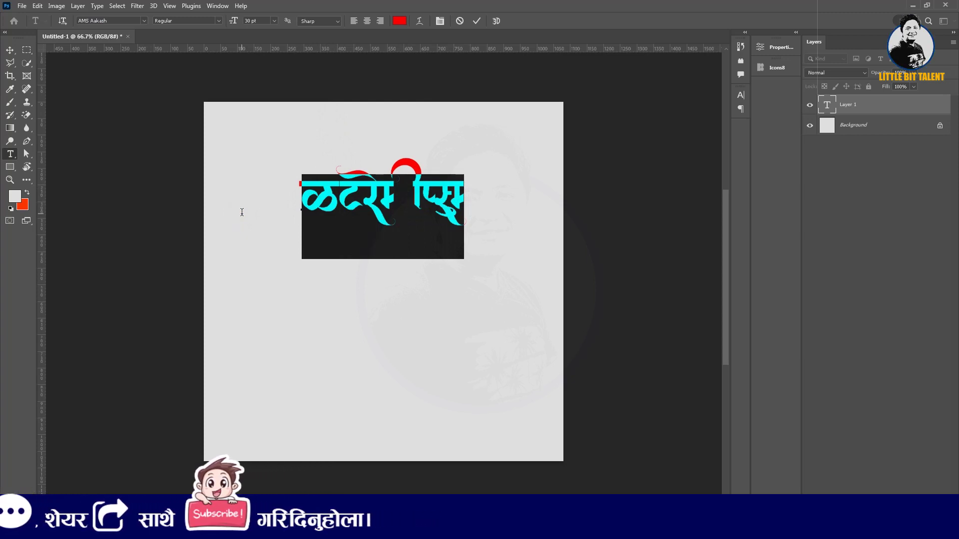
text(स्लकडफ)
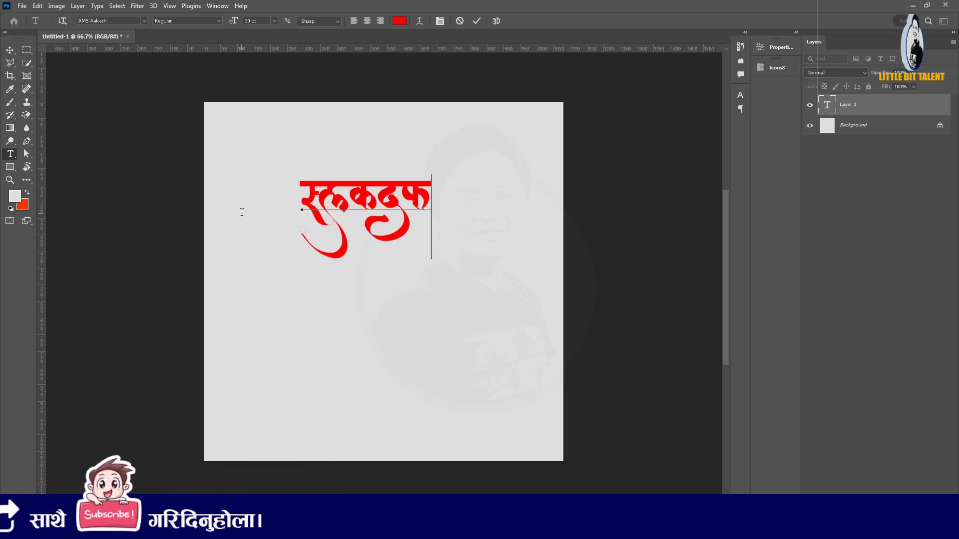
text(कस्डफक)
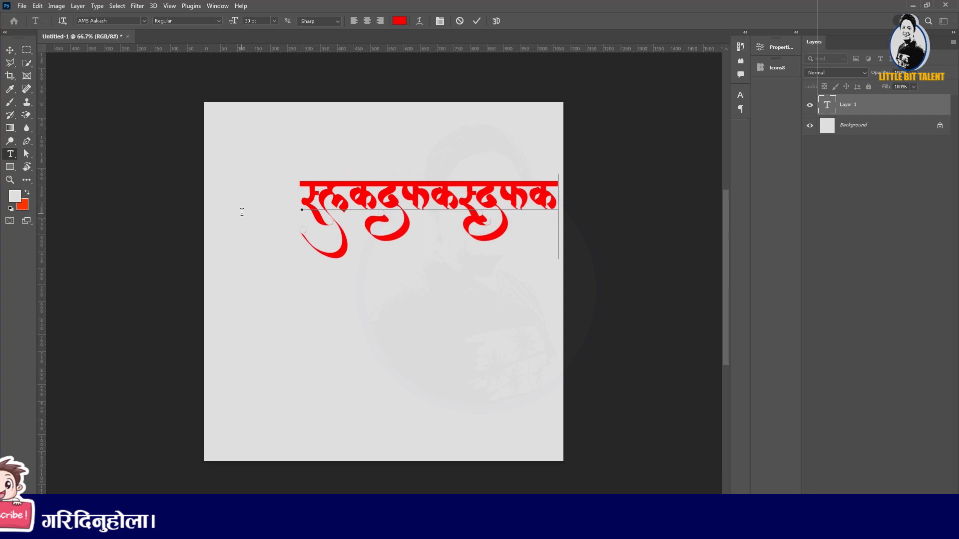
key(ctrl+a)
key(BackSpace)
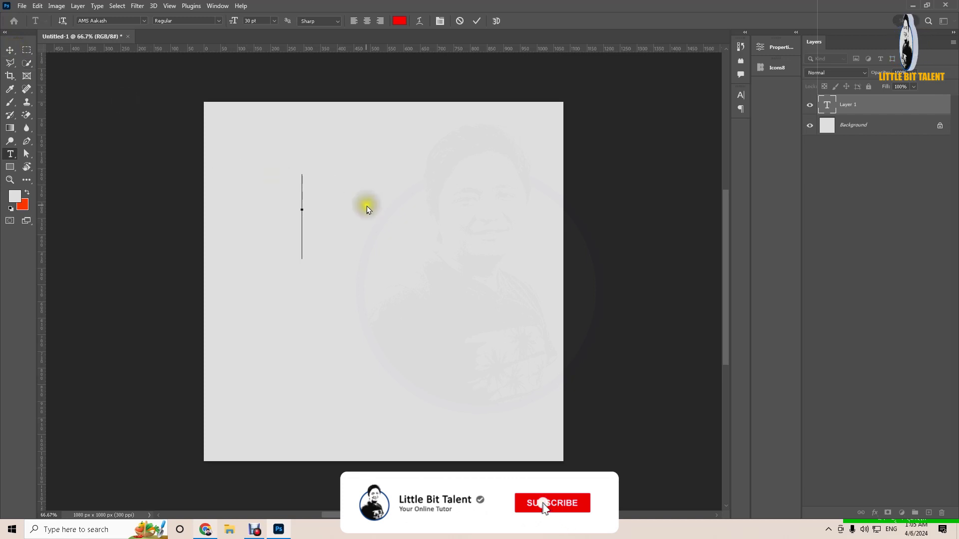
text(स्ढफ)
click(10, 50)
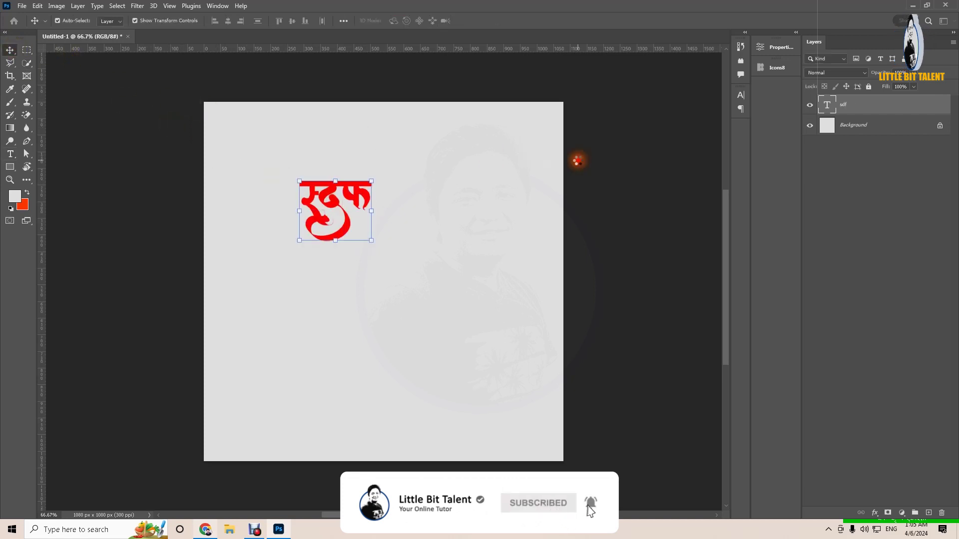
click(626, 129)
click(913, 5)
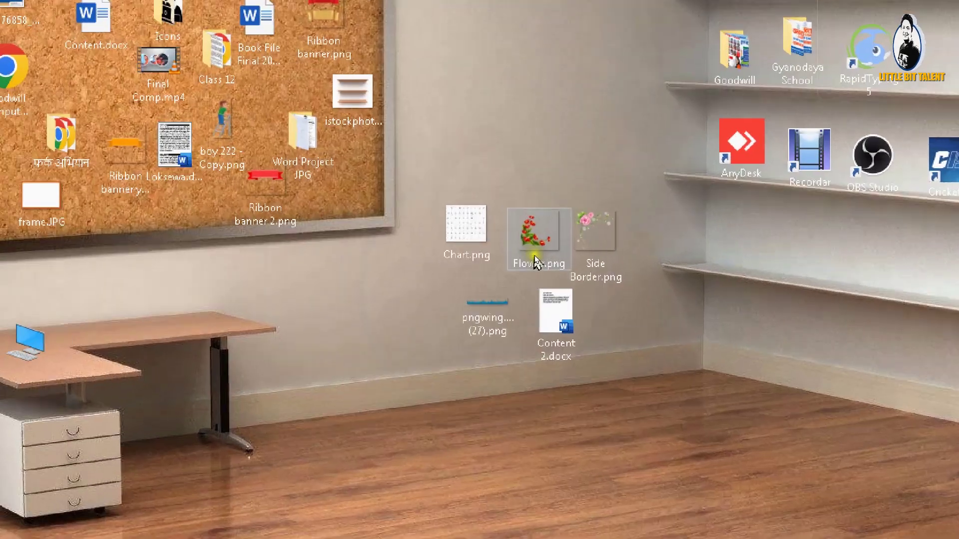
Open Chart.png in Windows Photos to check the key-to-letter map, then return to Photoshop
click(496, 241)
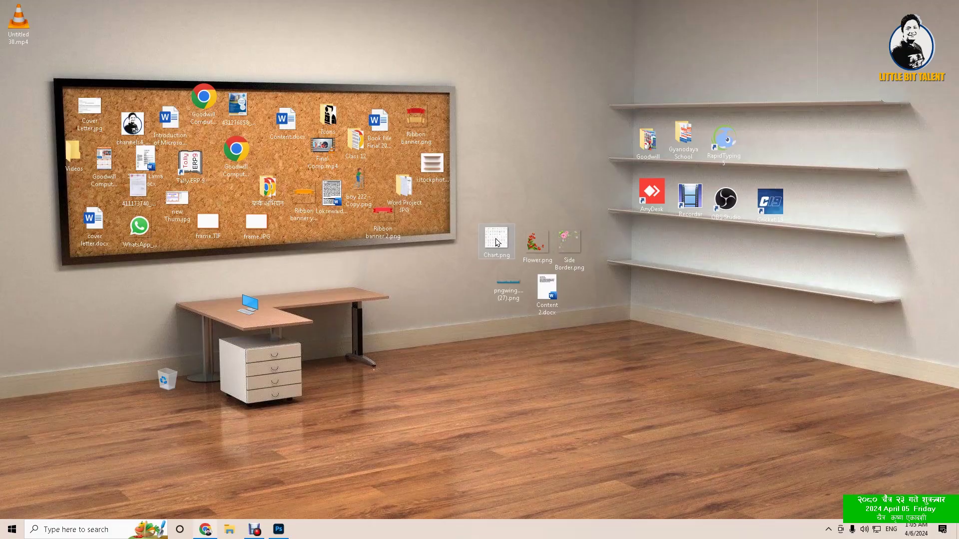
double_click(497, 242)
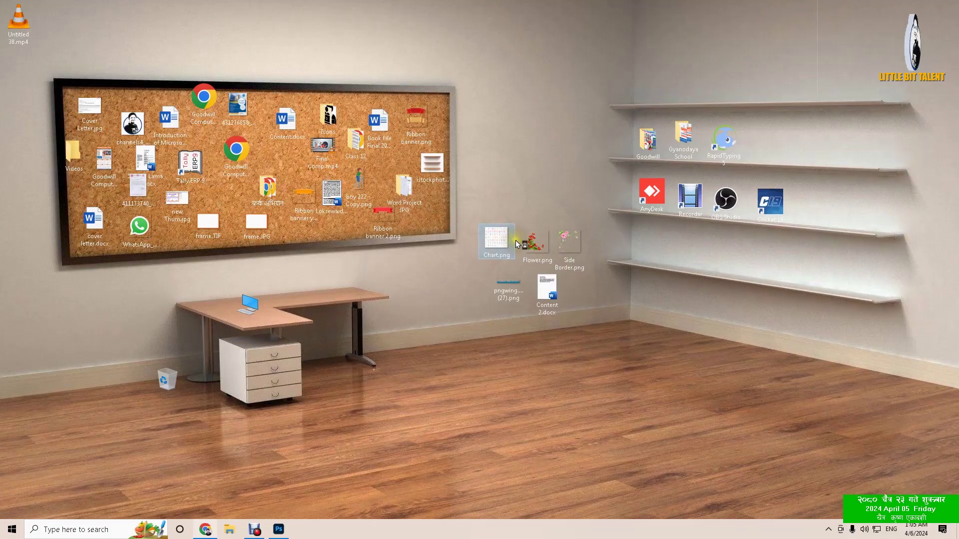
scroll(420, 258, down, 1)
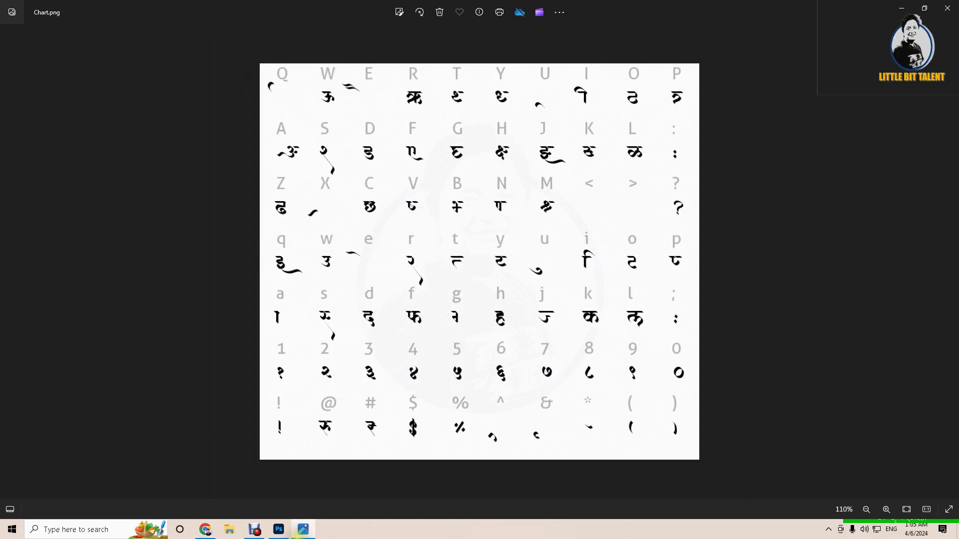
click(279, 528)
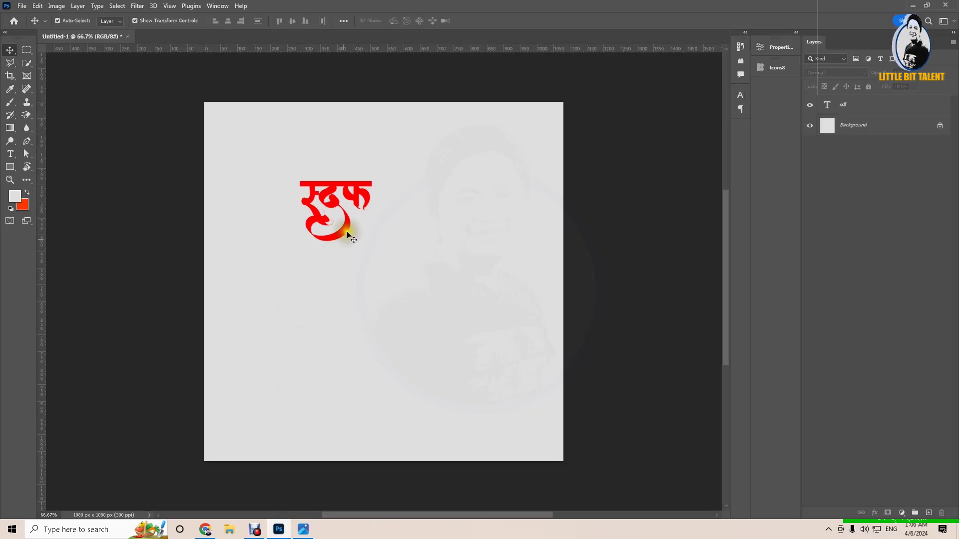
Retype the red text as the greeting हार्दिक बधाई, correcting the second word
key(BackSpace)
key(BackSpace)
key(BackSpace)
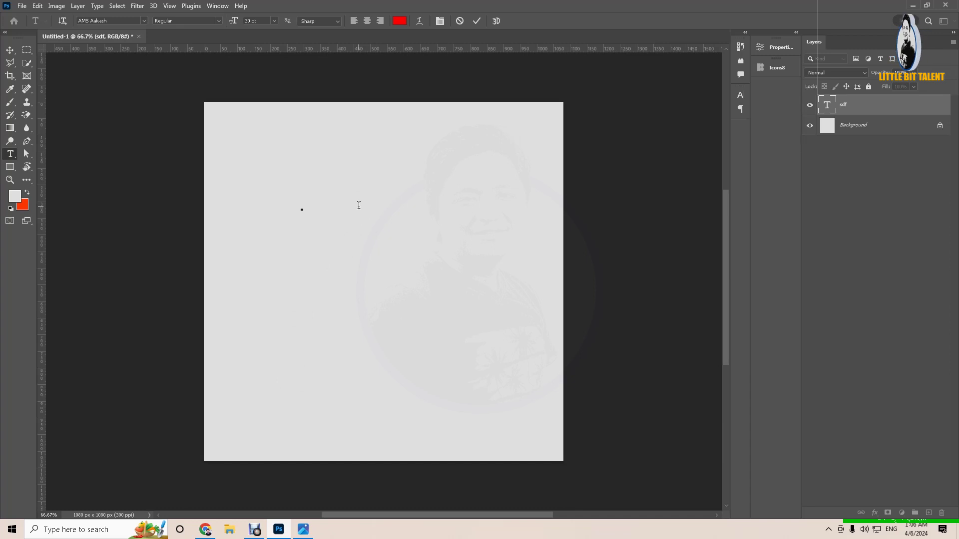
text(g)
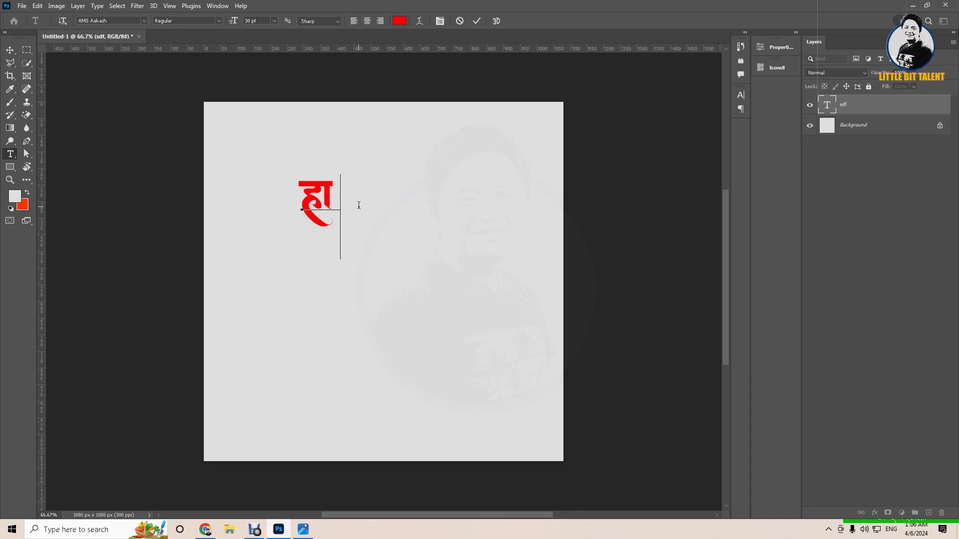
text(n)
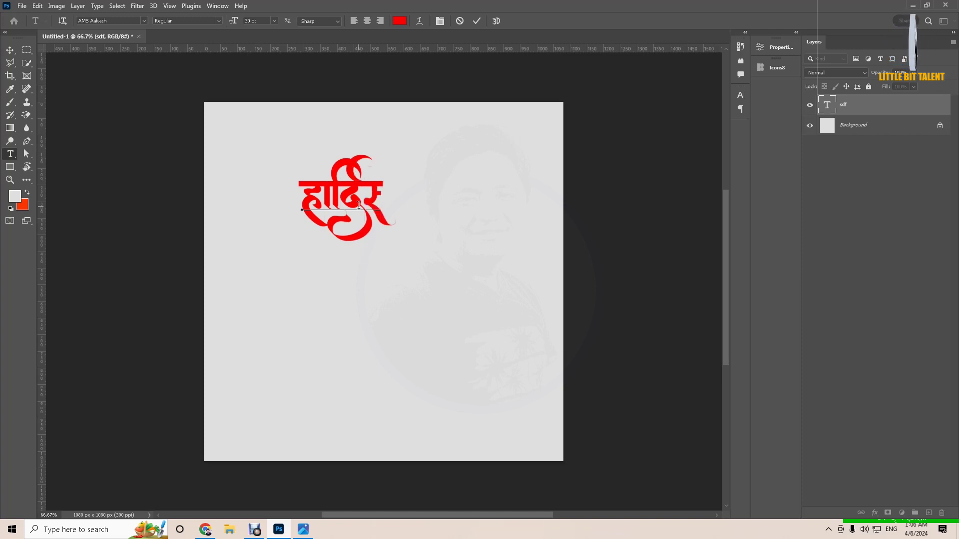
text(d)
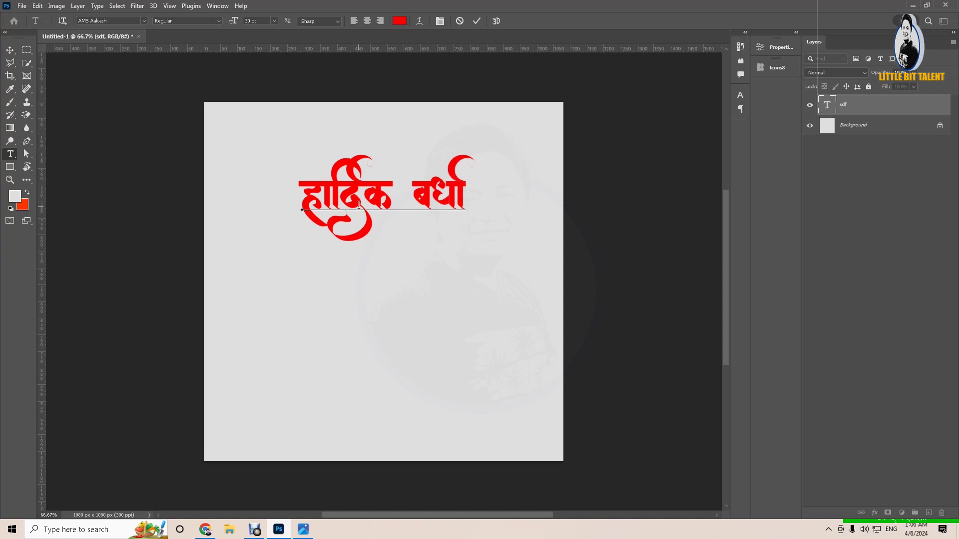
key(BackSpace)
text(bZ)
key(ctrl+a)
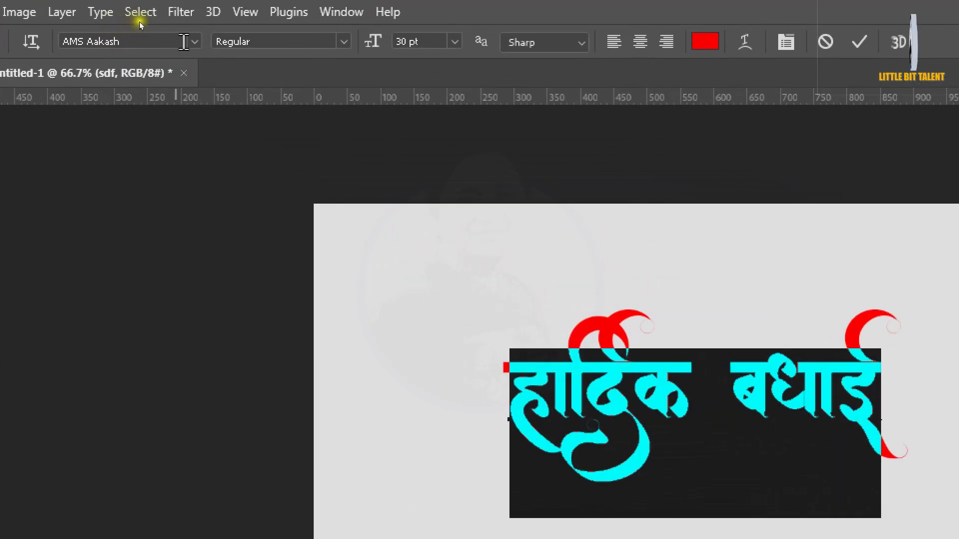
Switch the greeting's font to AMS Vasudeva Regular and commit the text edit
click(194, 42)
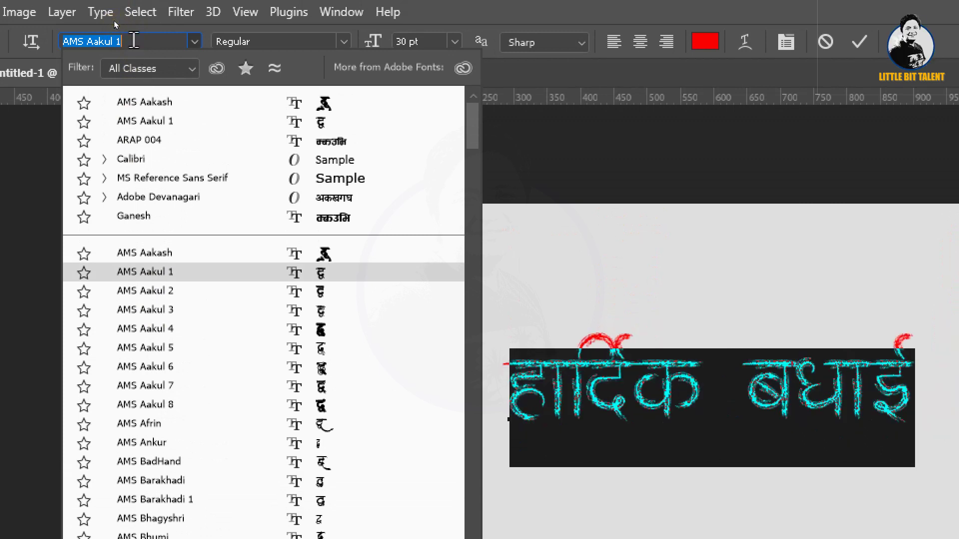
text(amsb)
key(BackSpace)
text(vas)
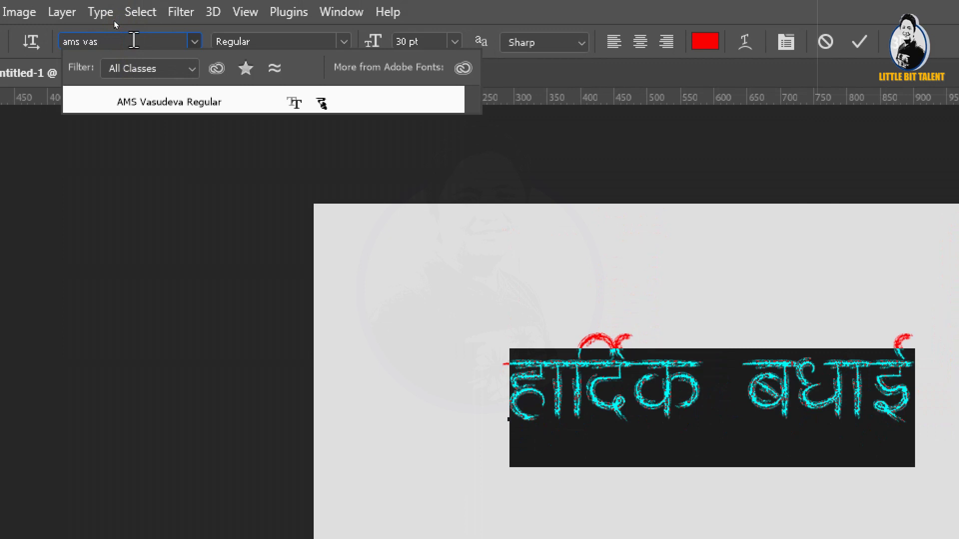
click(220, 104)
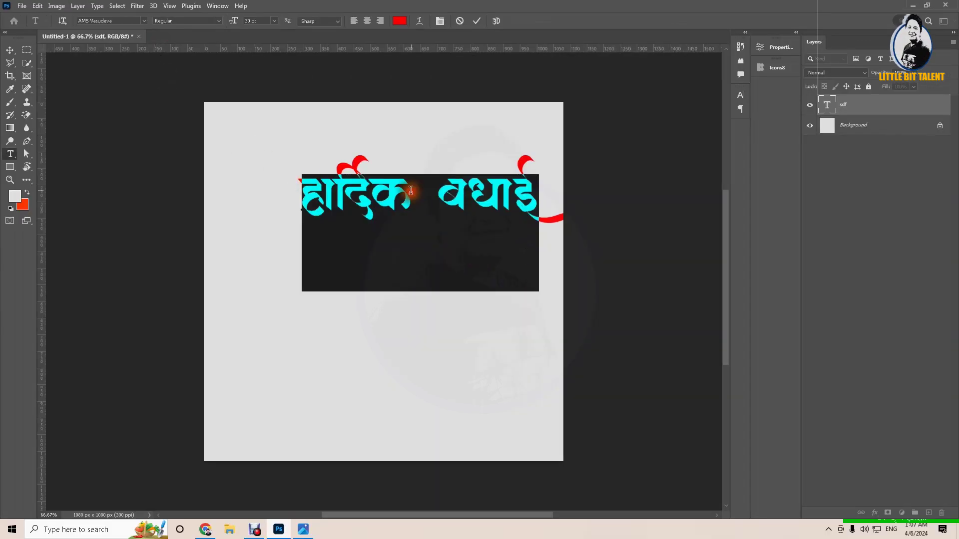
click(349, 212)
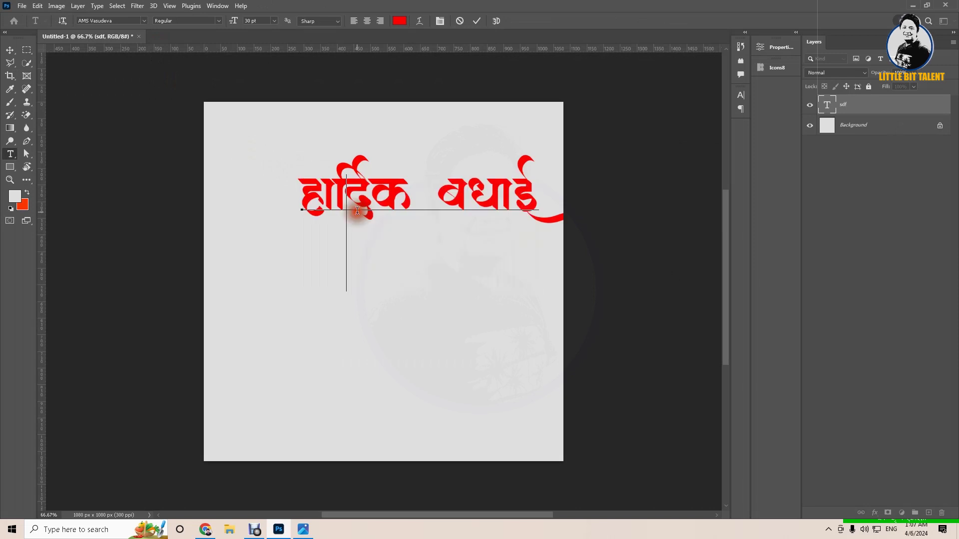
click(12, 52)
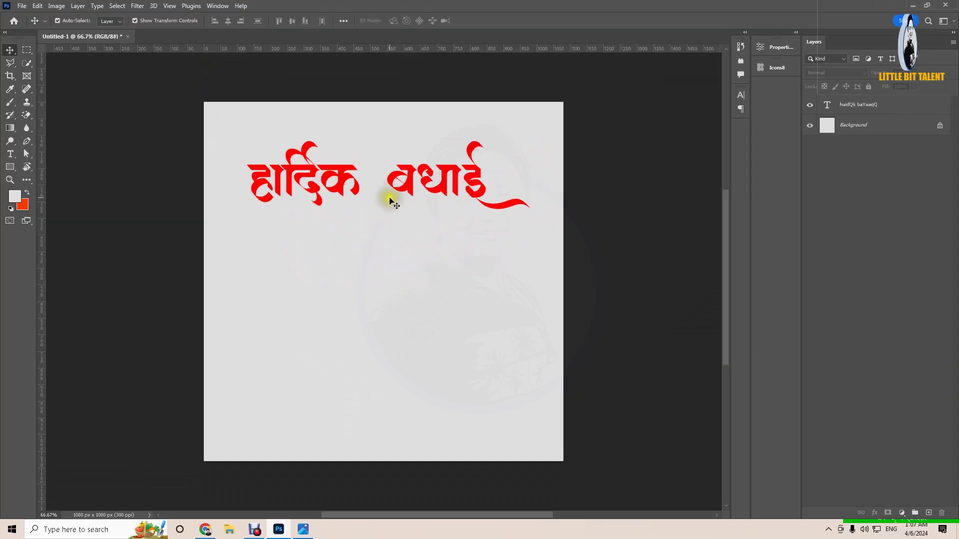
key(super+d)
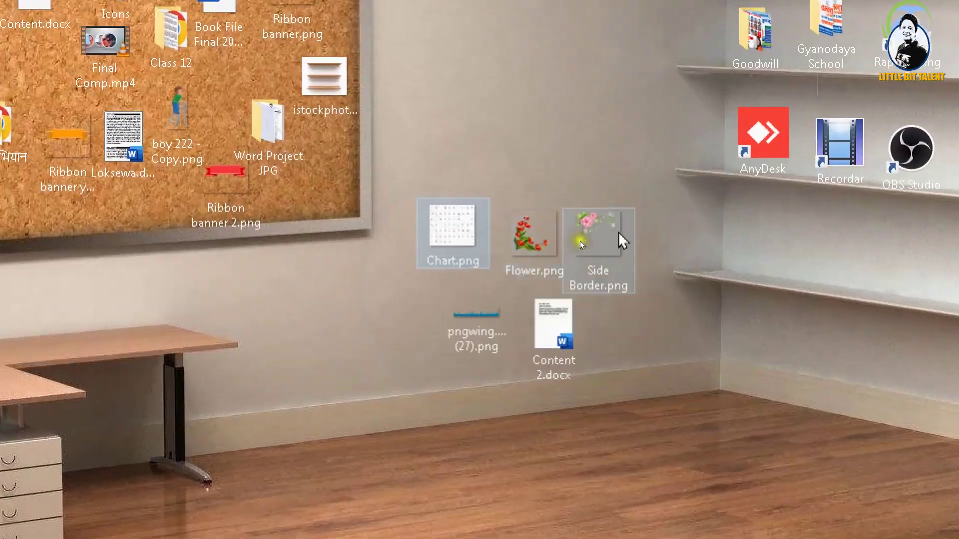
Drag Side Border.png from the desktop onto the canvas's upper-left corner as a new layer
mouse_move(577, 244)
mouse_down()
mouse_move(382, 413)
mouse_move(287, 532)
mouse_up()
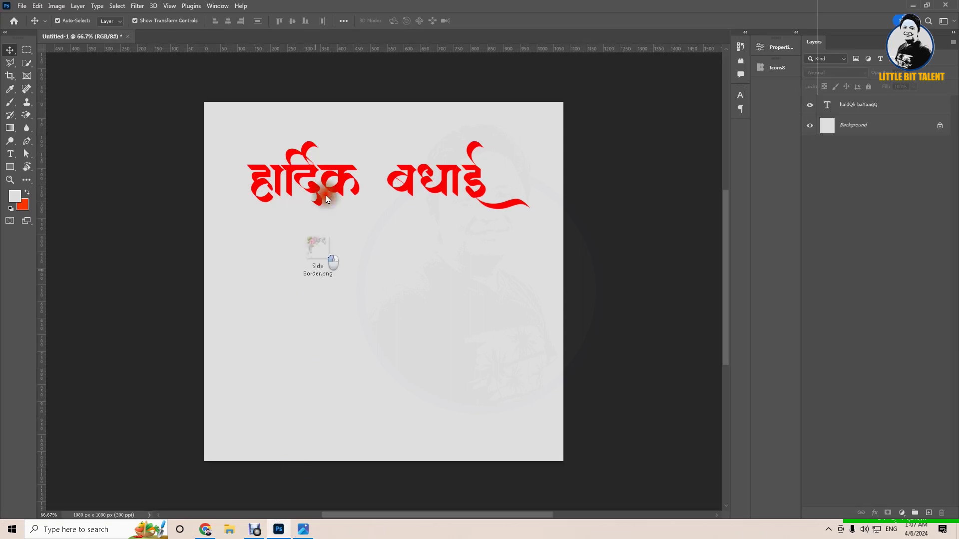
drag(287, 532, 320, 255)
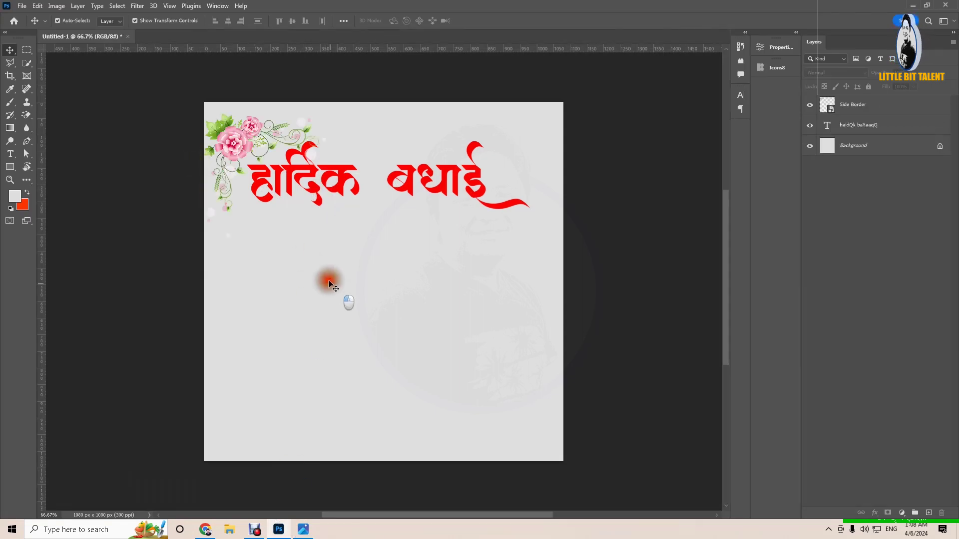
Fit the flower border into the top-left corner and nudge the greeting up and left
drag(242, 136, 236, 116)
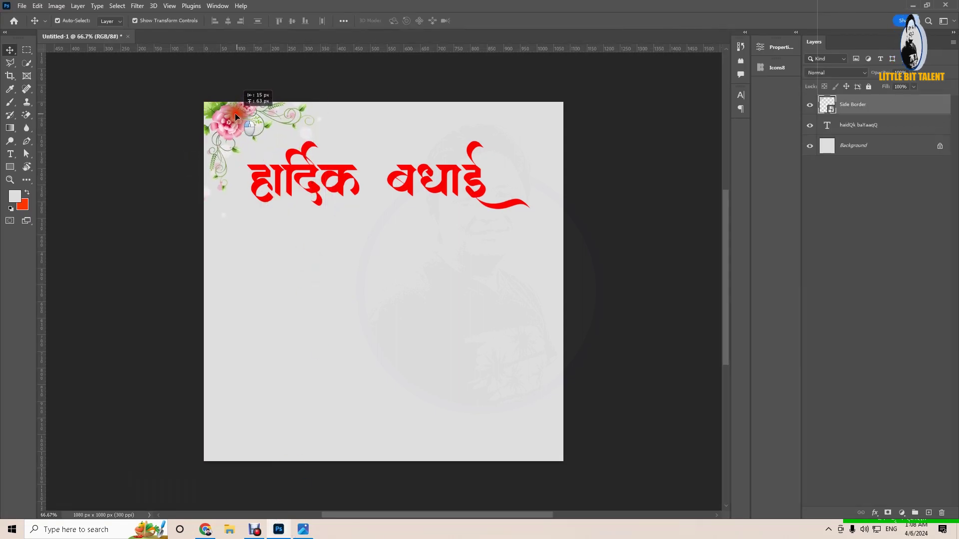
drag(327, 184, 322, 176)
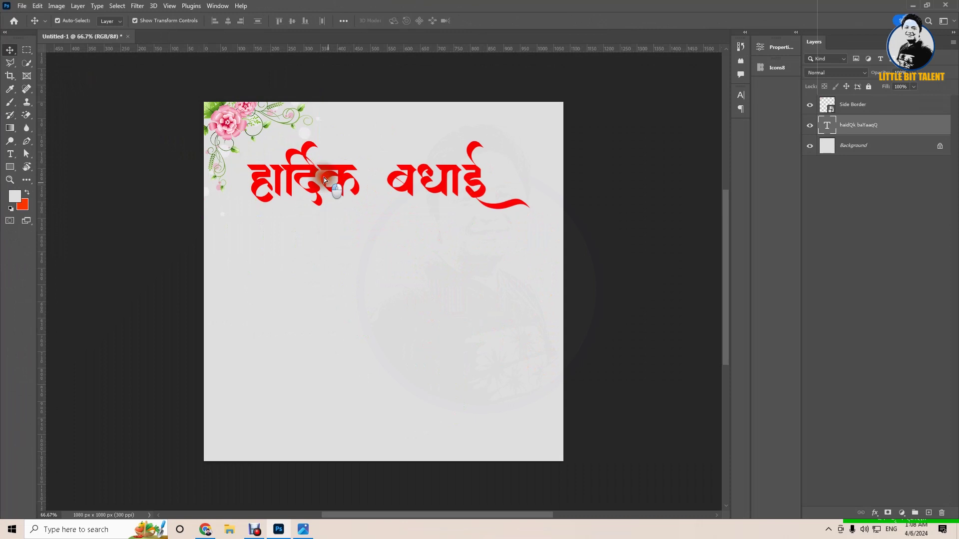
click(338, 306)
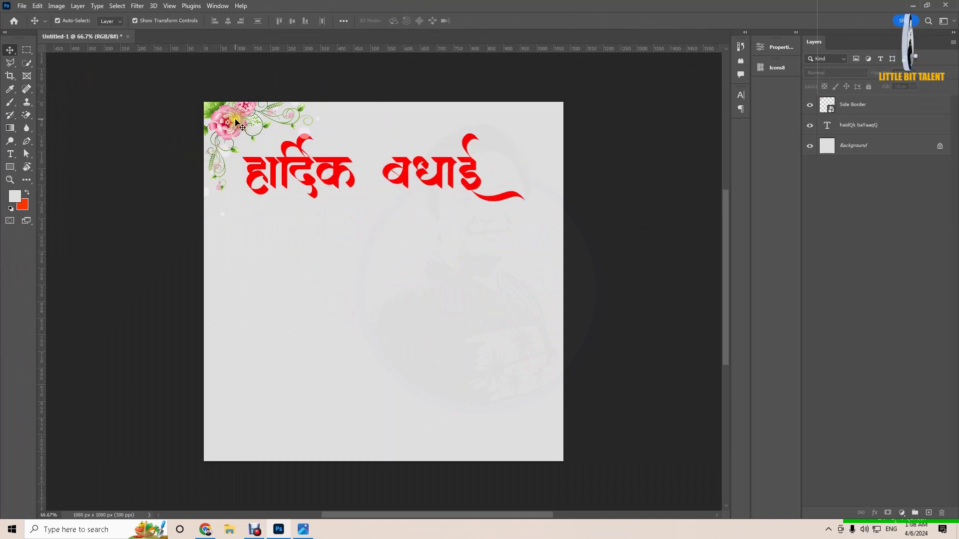
click(239, 141)
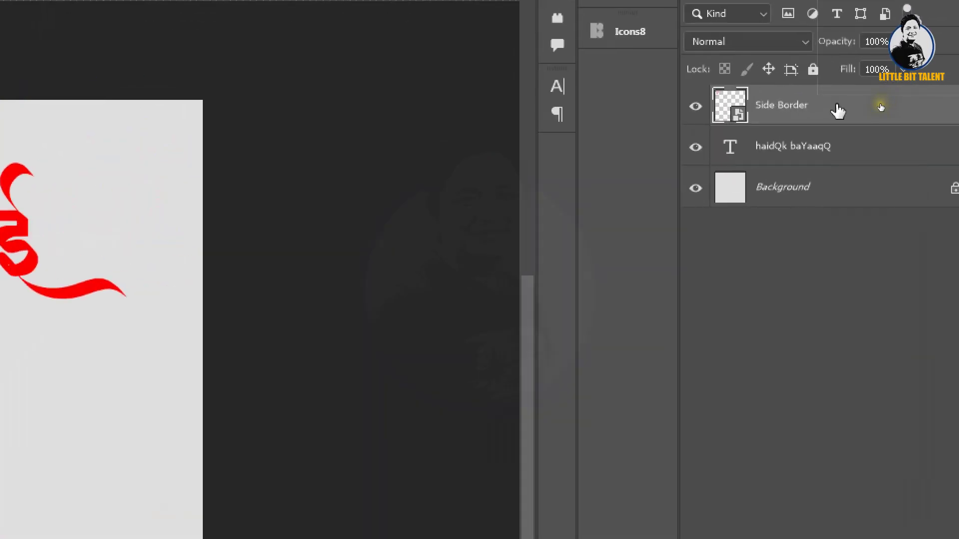
Create a Side Border copy of the floral corner, placed near the card's centre
key(ctrl+j)
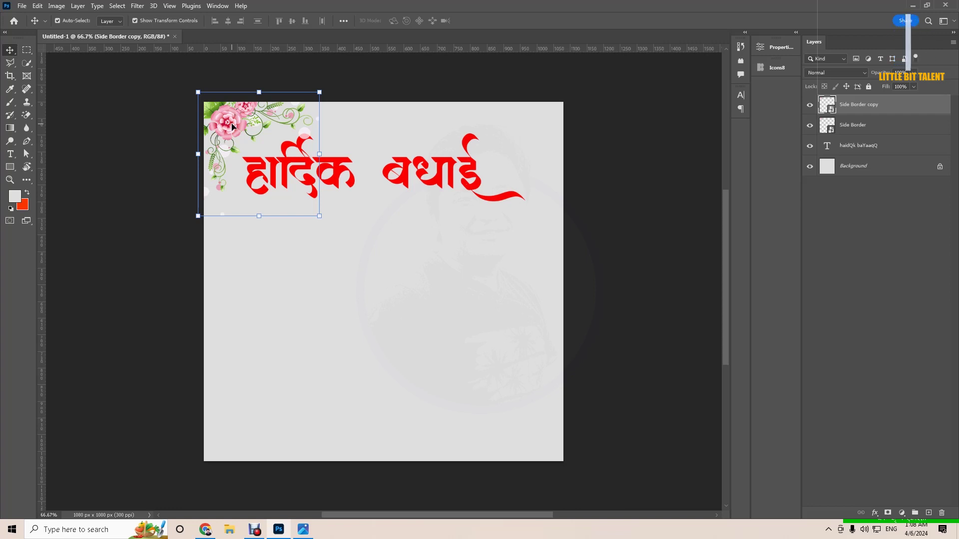
click(415, 264)
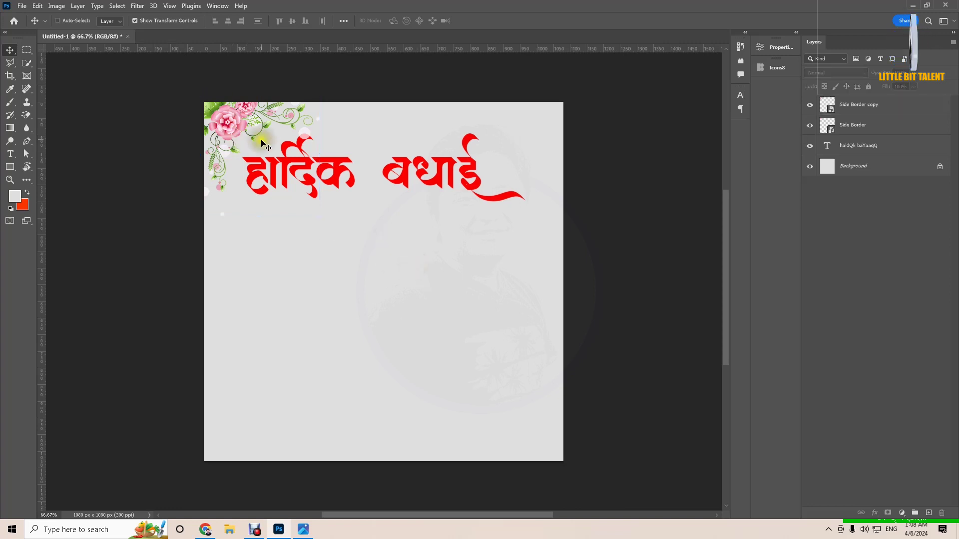
key(ctrl+z)
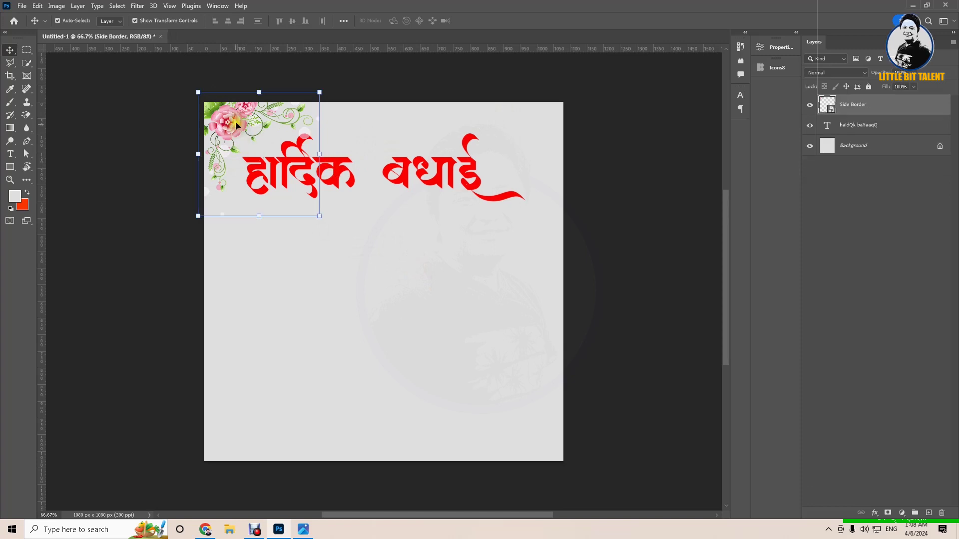
click(316, 256)
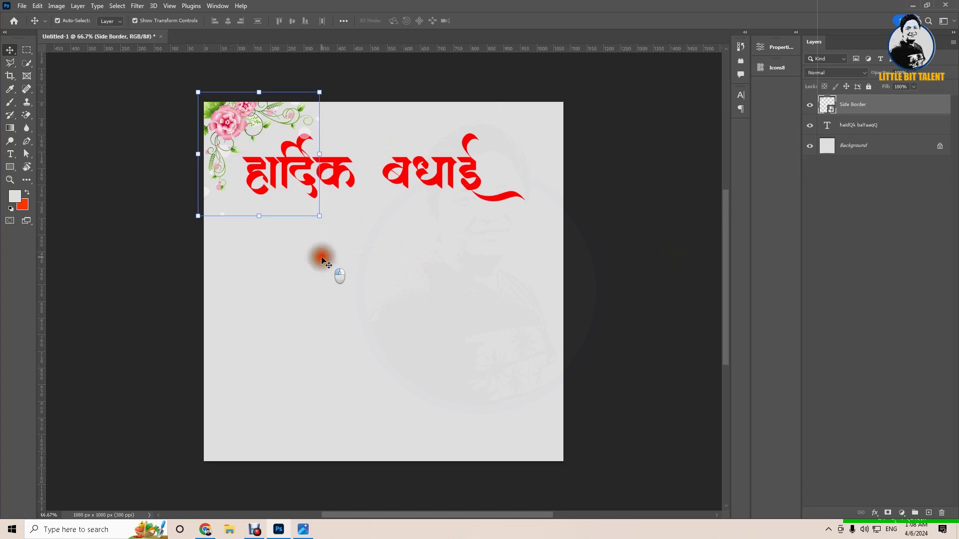
mouse_move(236, 135)
mouse_down()
mouse_move(433, 248)
mouse_move(420, 249)
mouse_up()
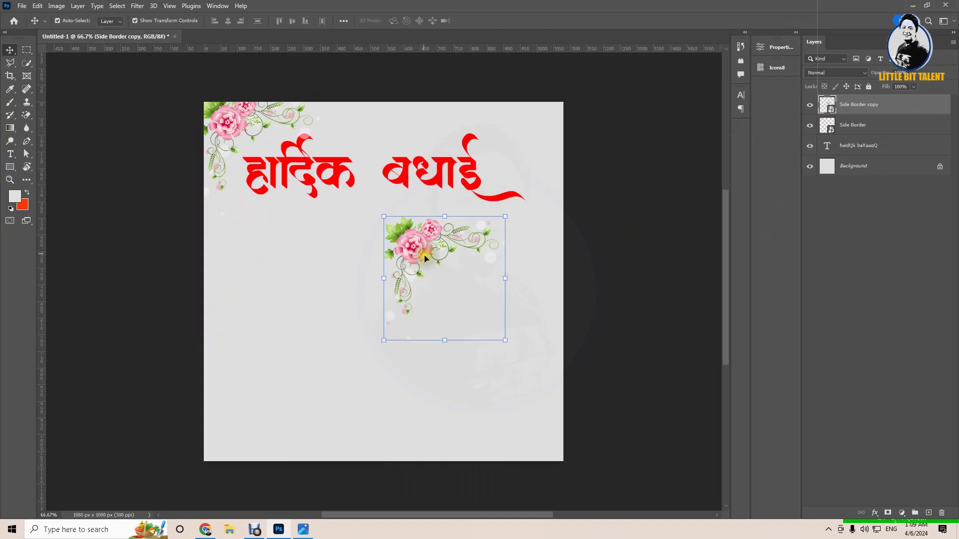
Flip the floral copy horizontally into the top-right corner, then nudge the title text
drag(424, 258, 388, 240)
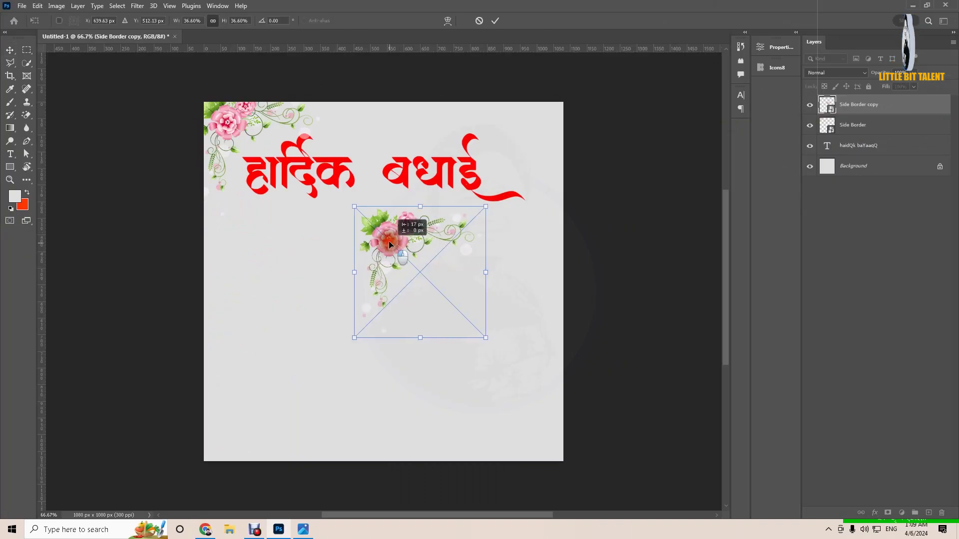
right_click(388, 239)
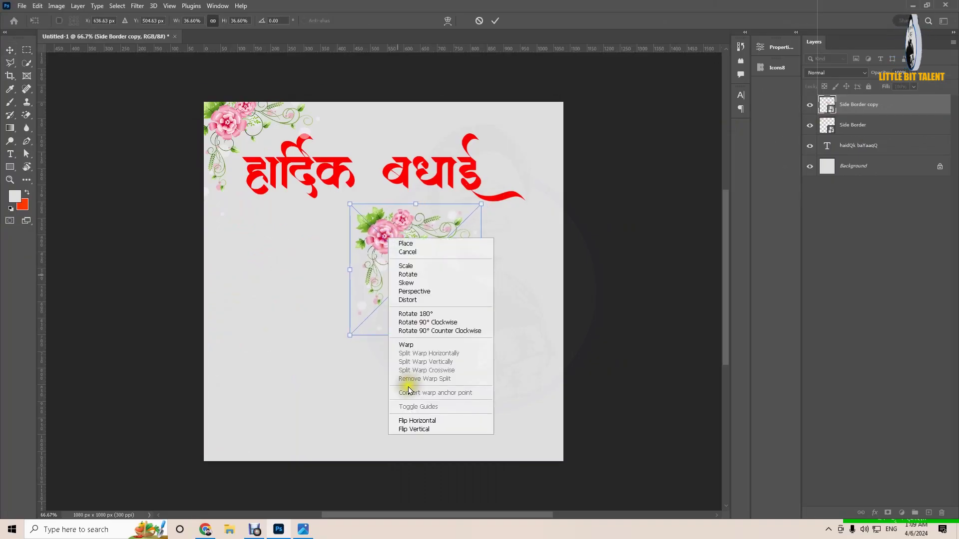
click(433, 424)
drag(452, 243, 553, 125)
key(Return)
mouse_move(439, 180)
mouse_down()
mouse_move(451, 169)
mouse_move(403, 133)
mouse_move(467, 149)
mouse_up()
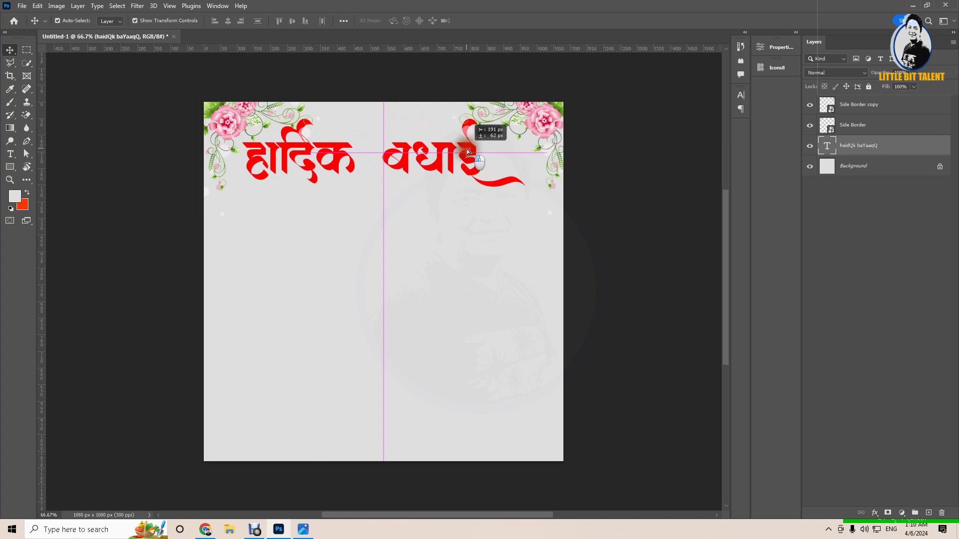
drag(467, 149, 459, 163)
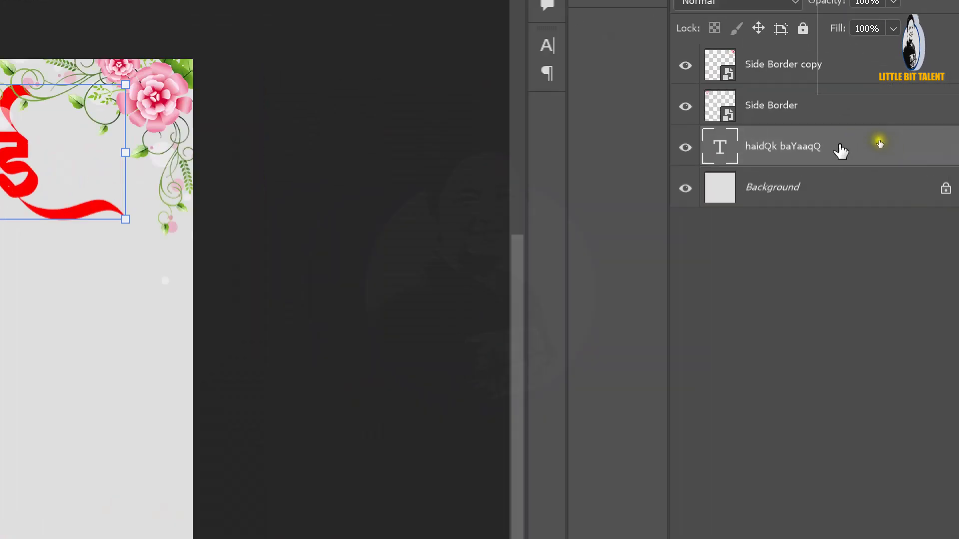
Raise the title layer above both borders and centre the greeting between the corner flowers
drag(867, 149, 863, 100)
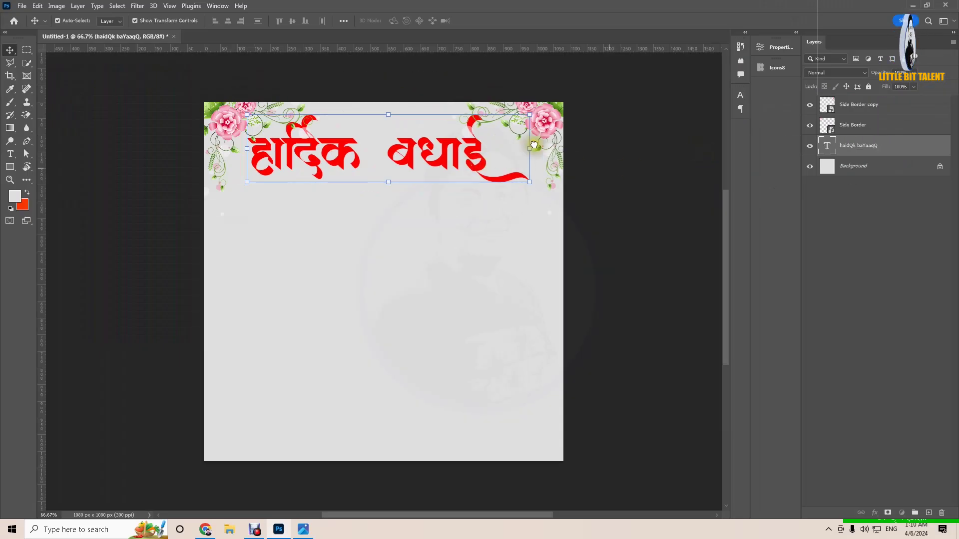
mouse_move(474, 166)
mouse_down()
mouse_move(457, 172)
mouse_move(475, 172)
mouse_move(478, 158)
mouse_up()
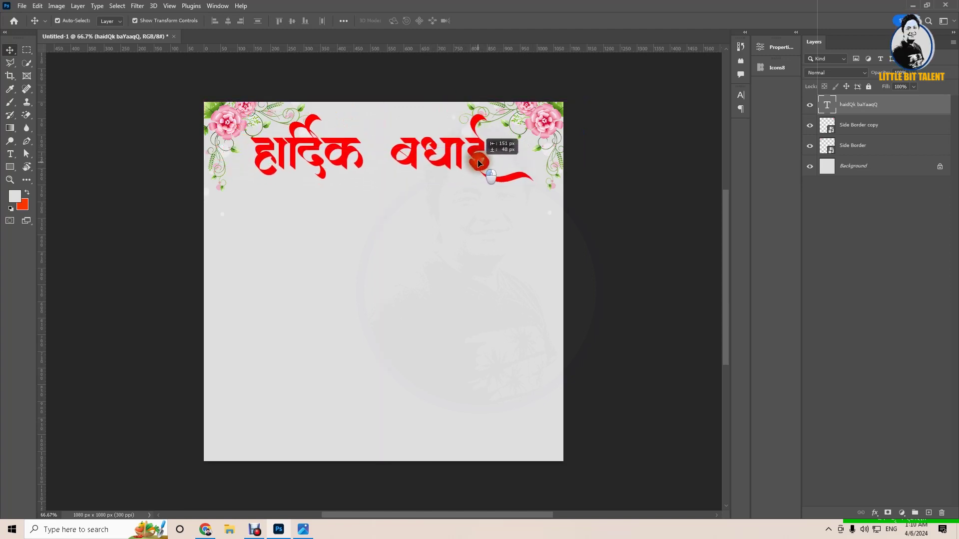
drag(477, 159, 480, 159)
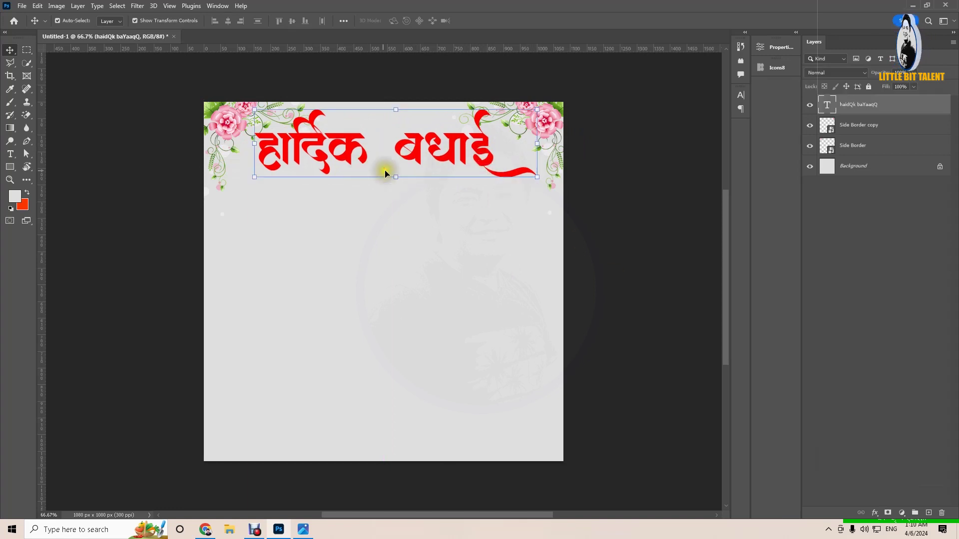
drag(413, 157, 408, 158)
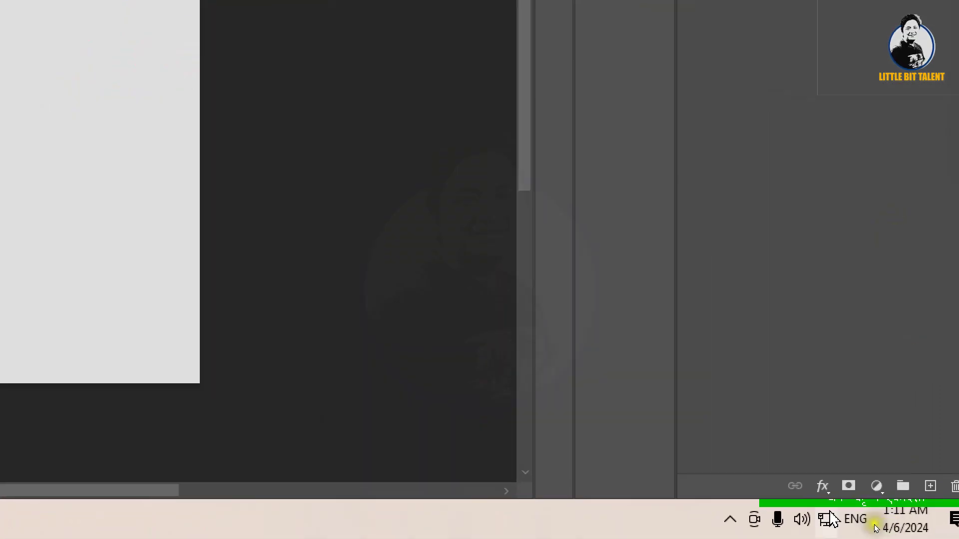
Give the title a drop shadow at 111° with adjusted distance and lighter opacity
click(822, 487)
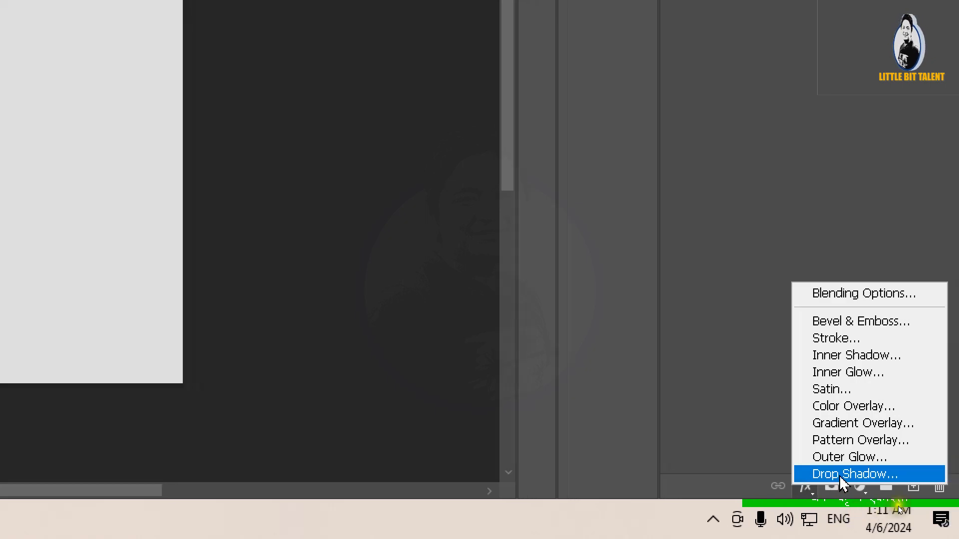
click(835, 477)
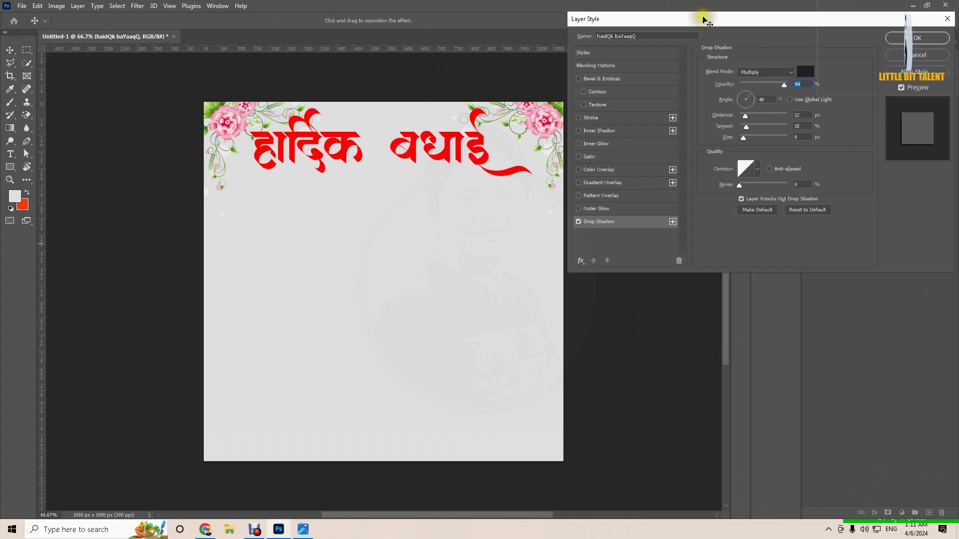
drag(704, 20, 684, 75)
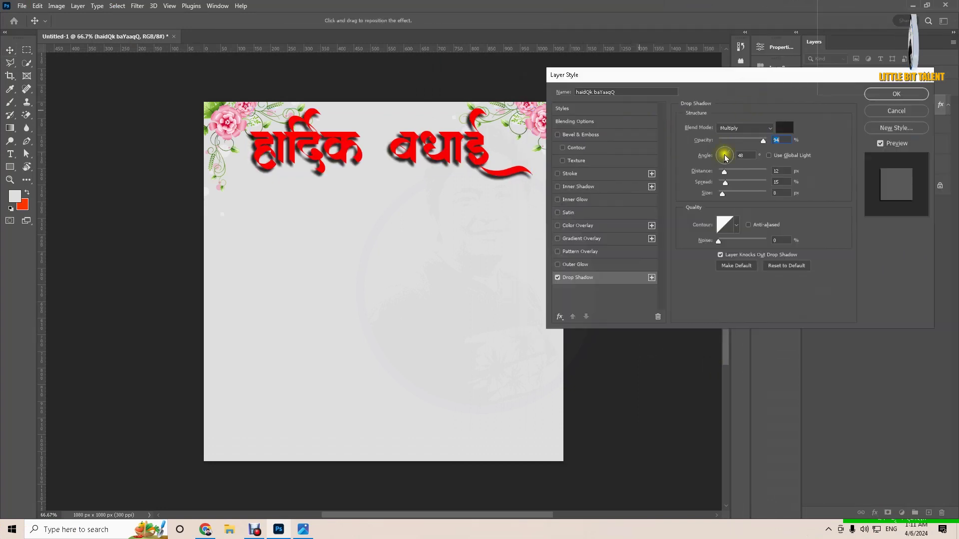
click(722, 152)
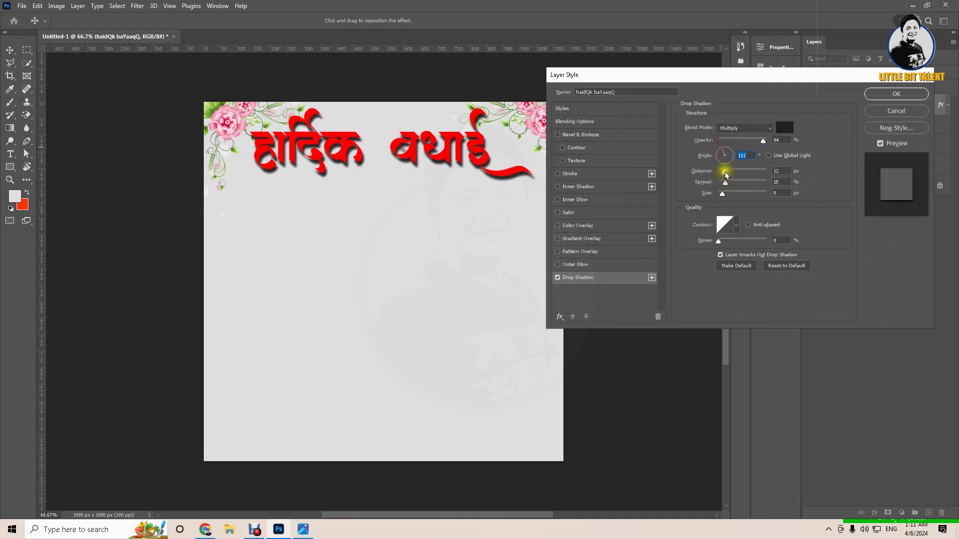
drag(727, 174, 726, 173)
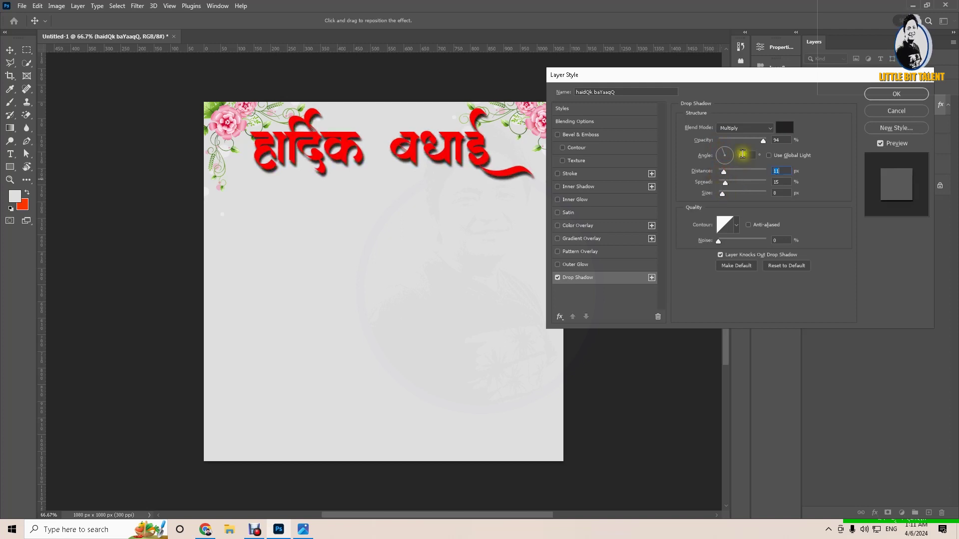
drag(763, 141, 748, 142)
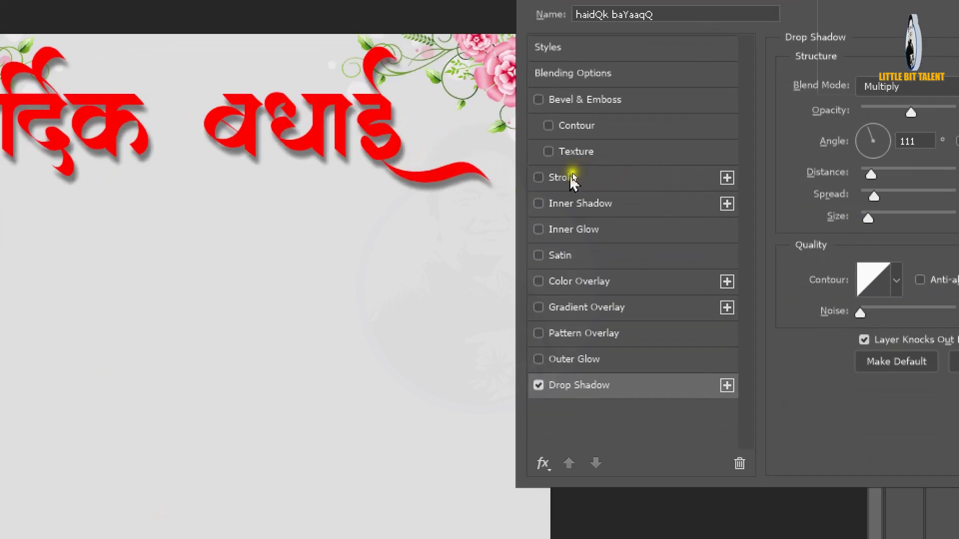
click(578, 174)
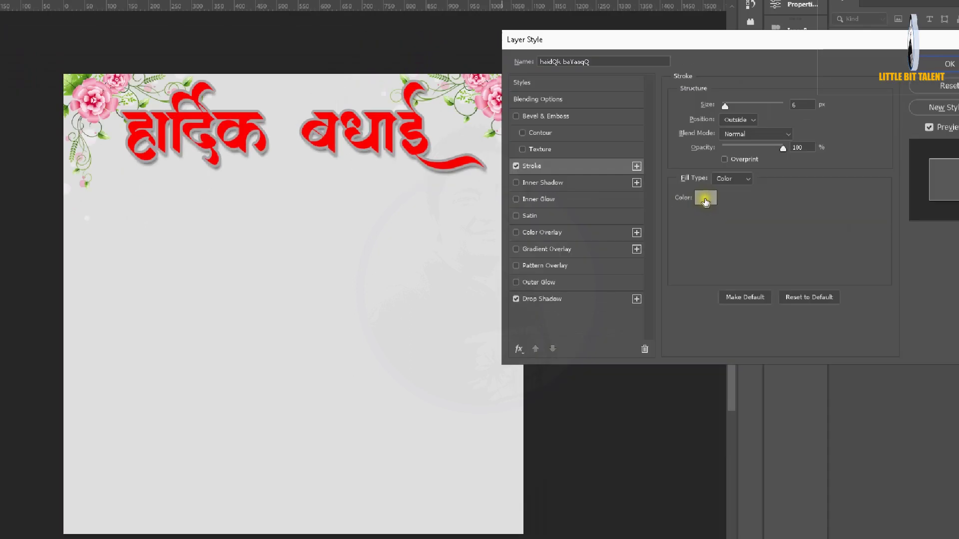
Outline the title with a white 6 px stroke
click(706, 199)
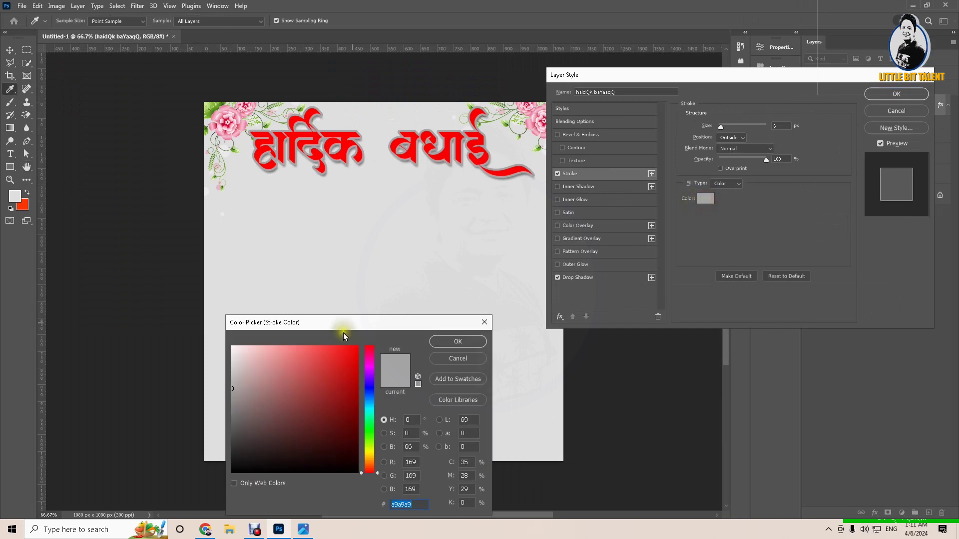
click(232, 347)
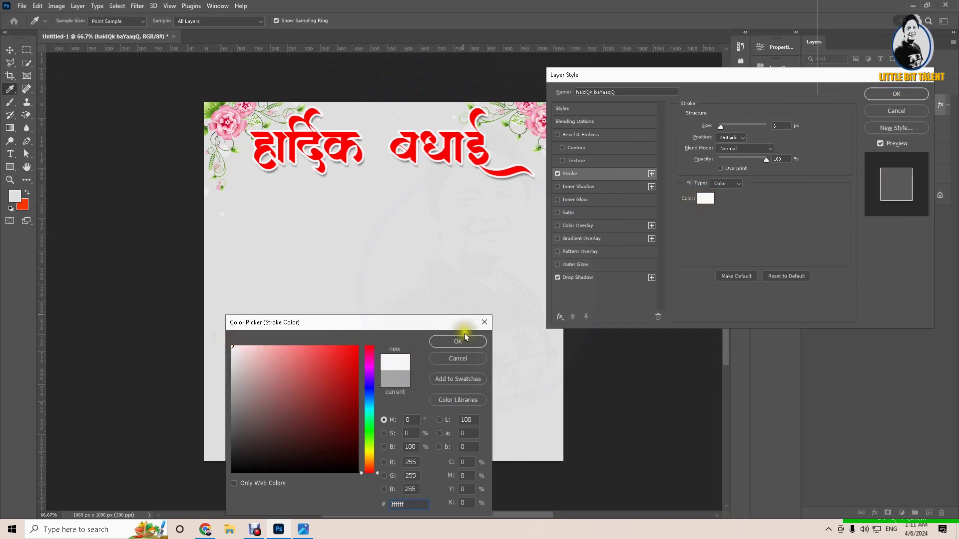
click(459, 341)
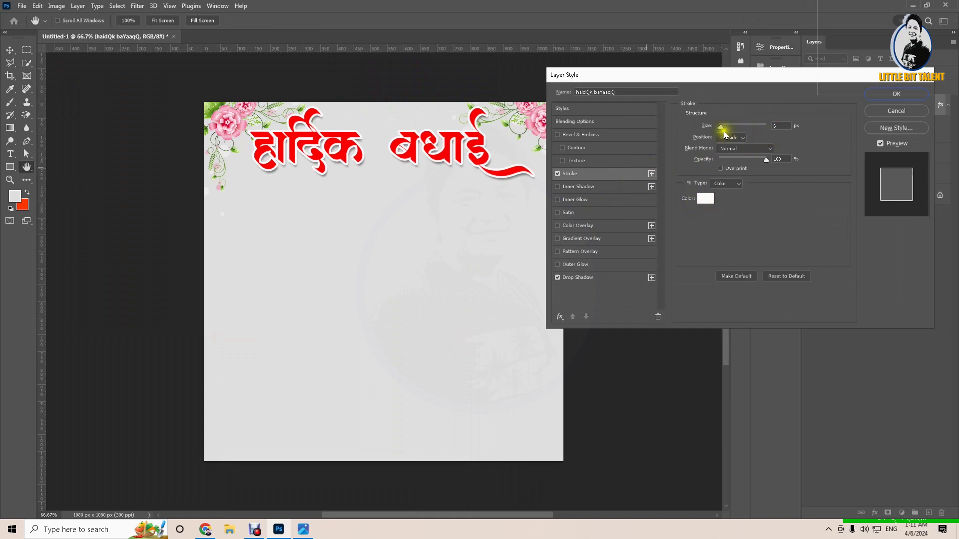
drag(722, 125, 727, 130)
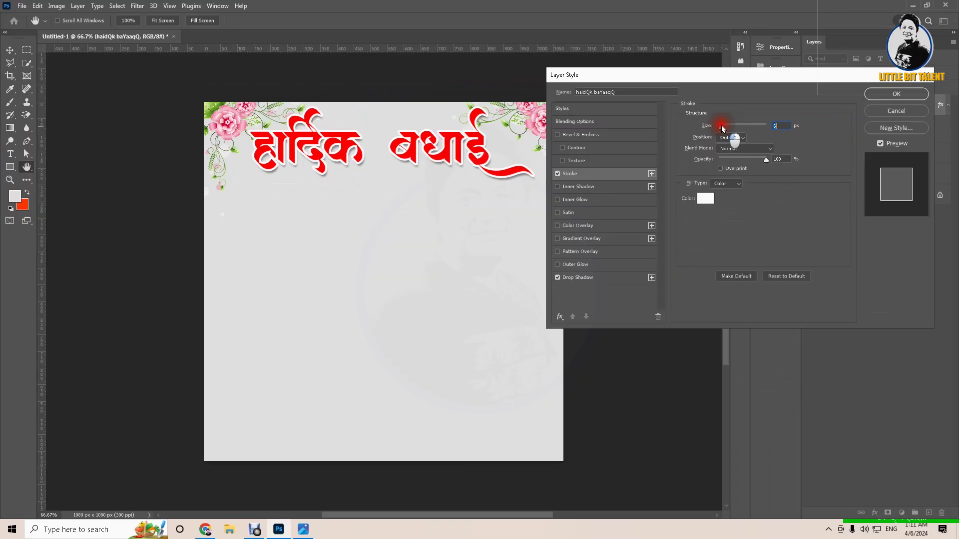
mouse_move(726, 128)
mouse_down()
mouse_move(741, 128)
mouse_move(722, 128)
mouse_up()
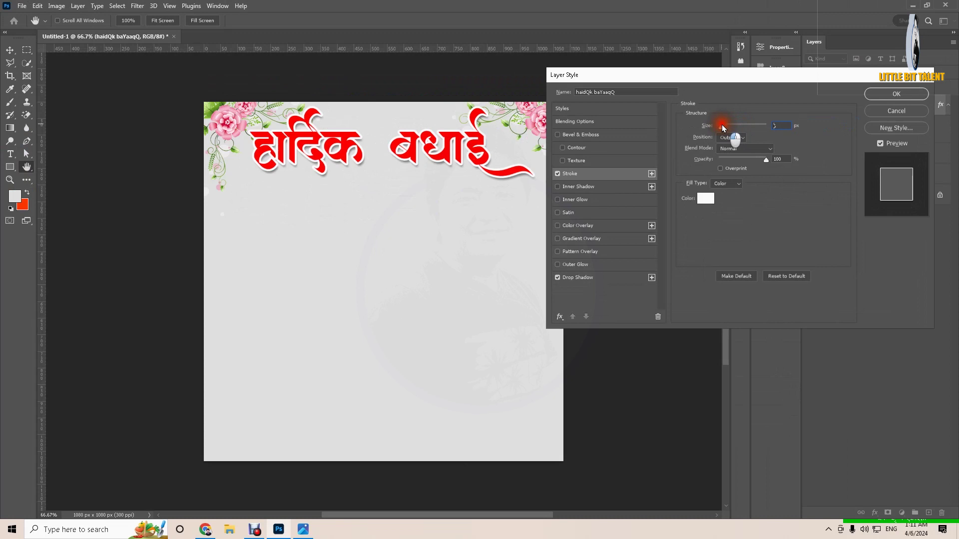
drag(722, 128, 724, 128)
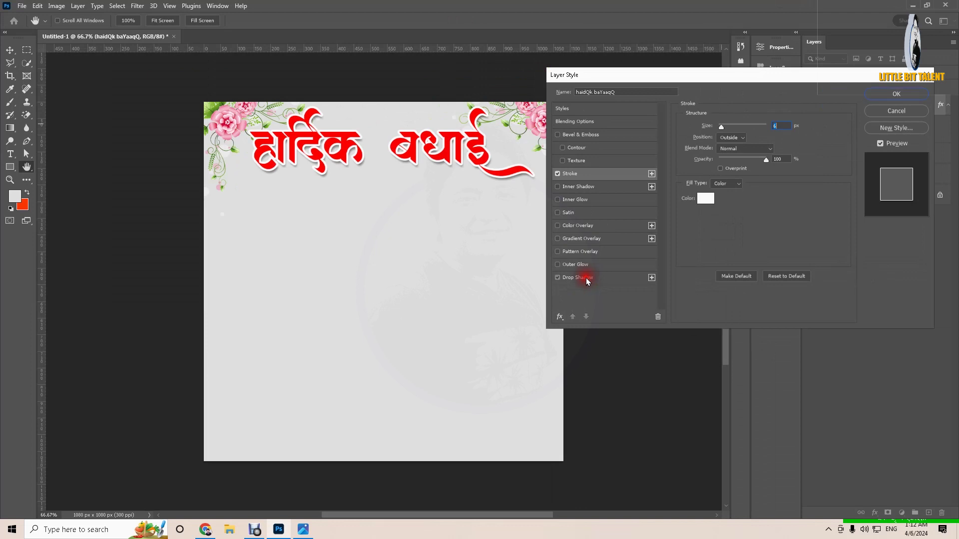
Increase the title's drop shadow distance and apply both layer effects
click(587, 279)
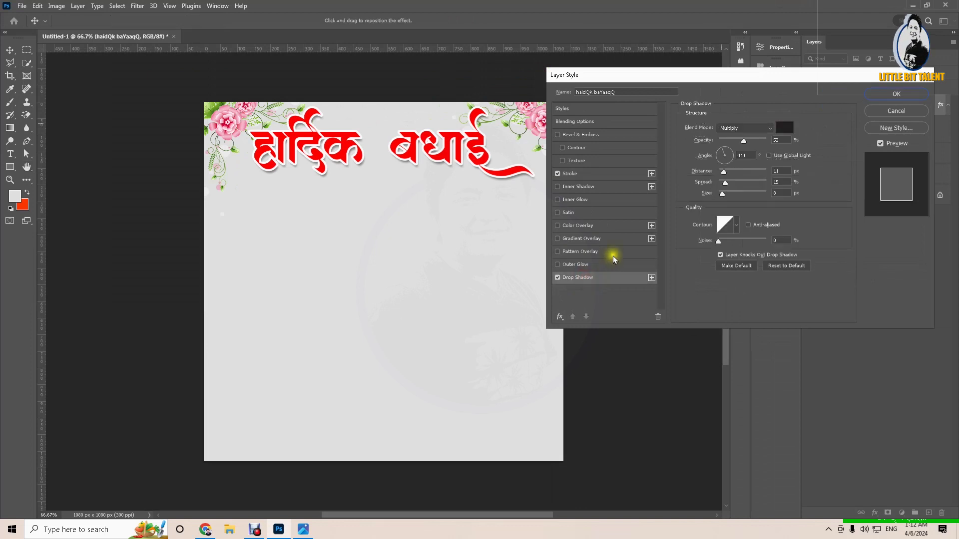
drag(726, 177, 729, 171)
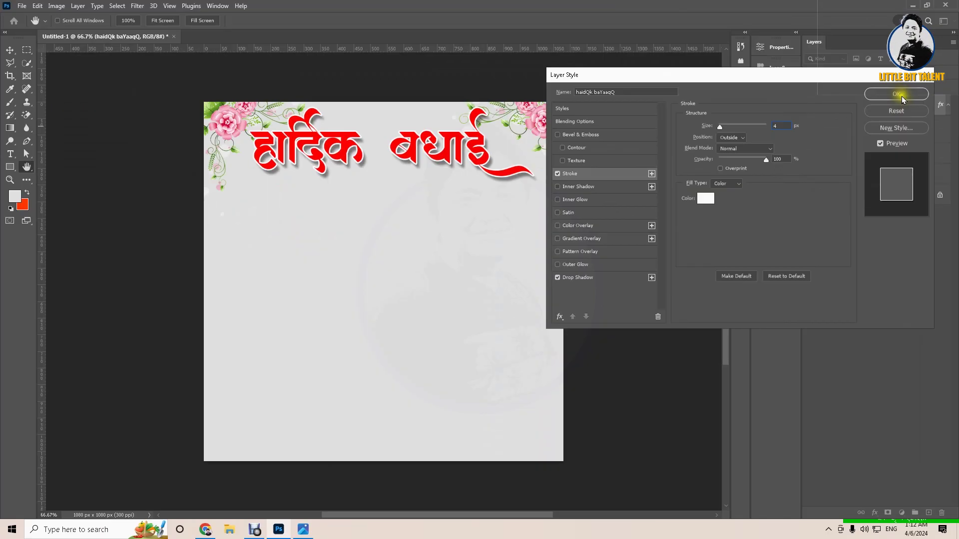
click(892, 94)
key(v)
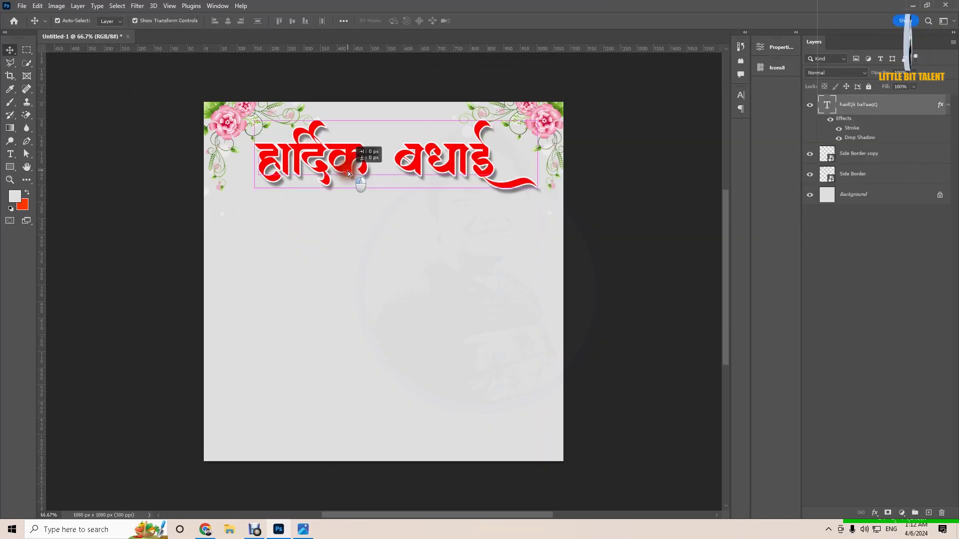
click(391, 247)
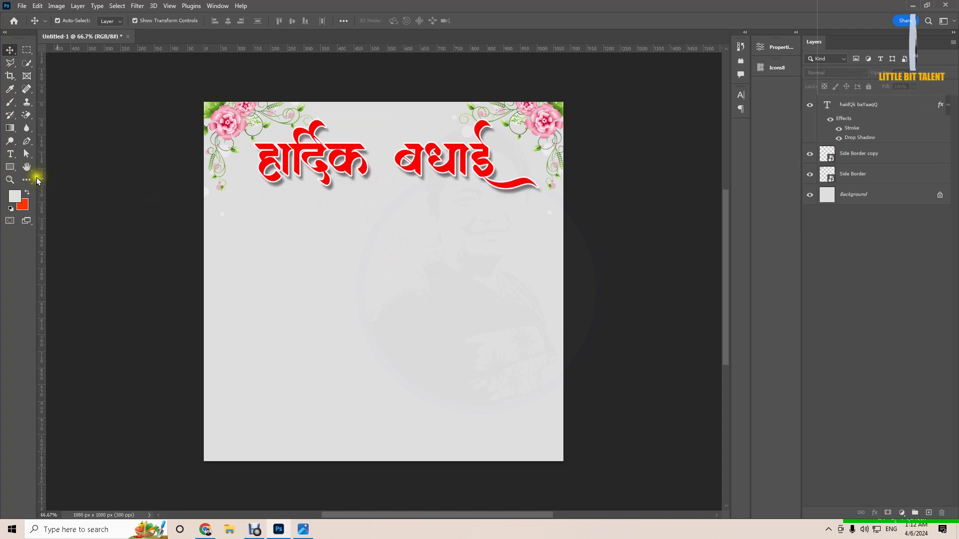
Draw a red-orange circle below the title with the Ellipse Tool and nudge it into place
right_click(10, 169)
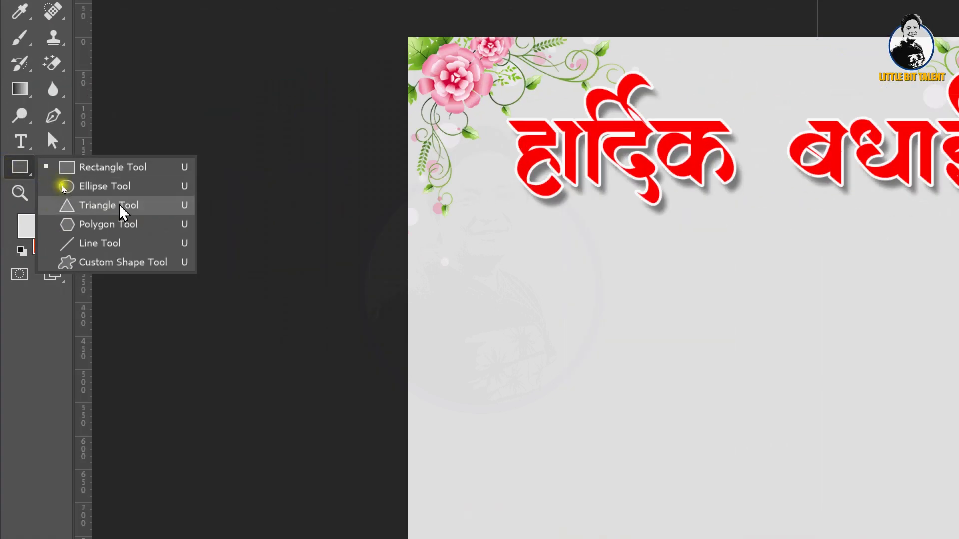
click(125, 187)
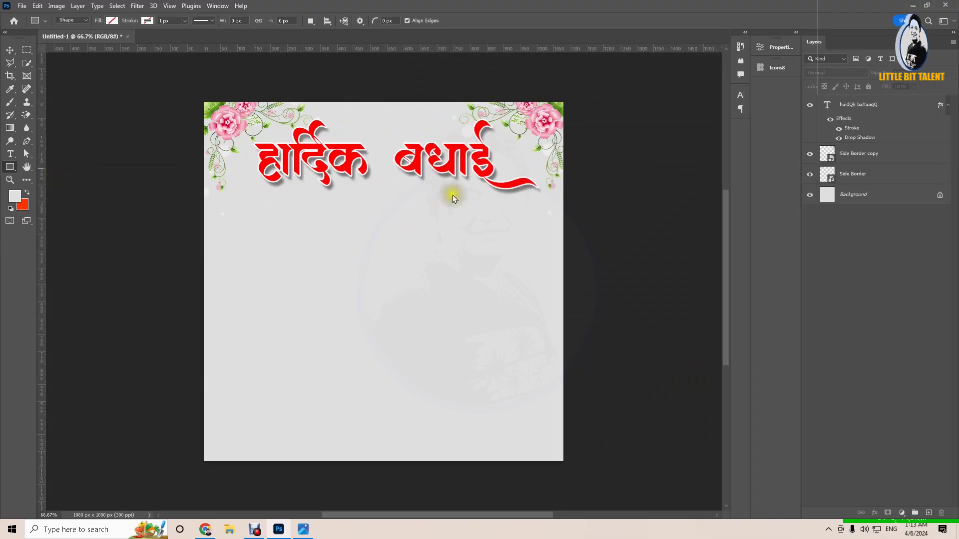
drag(340, 201, 461, 326)
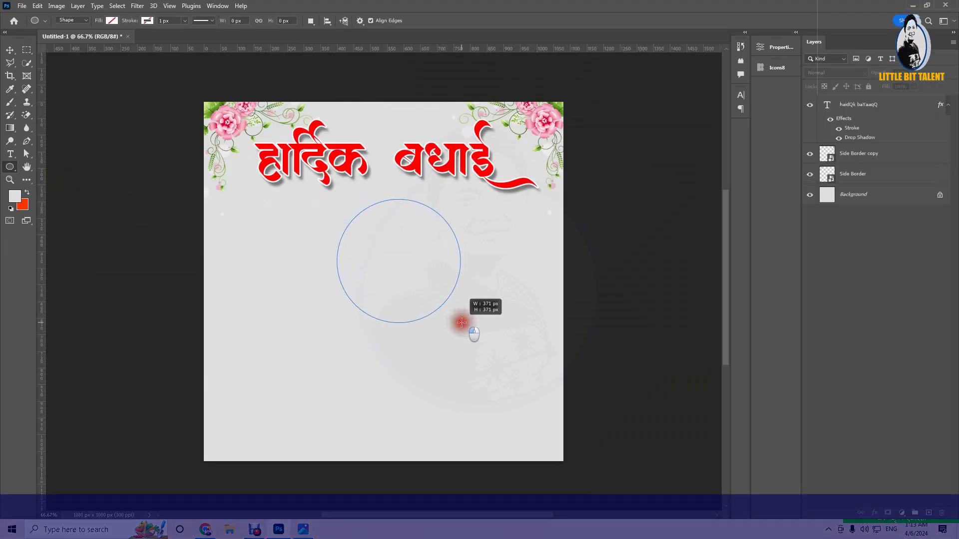
key(ctrl+BackSpace)
key(v)
drag(406, 263, 394, 257)
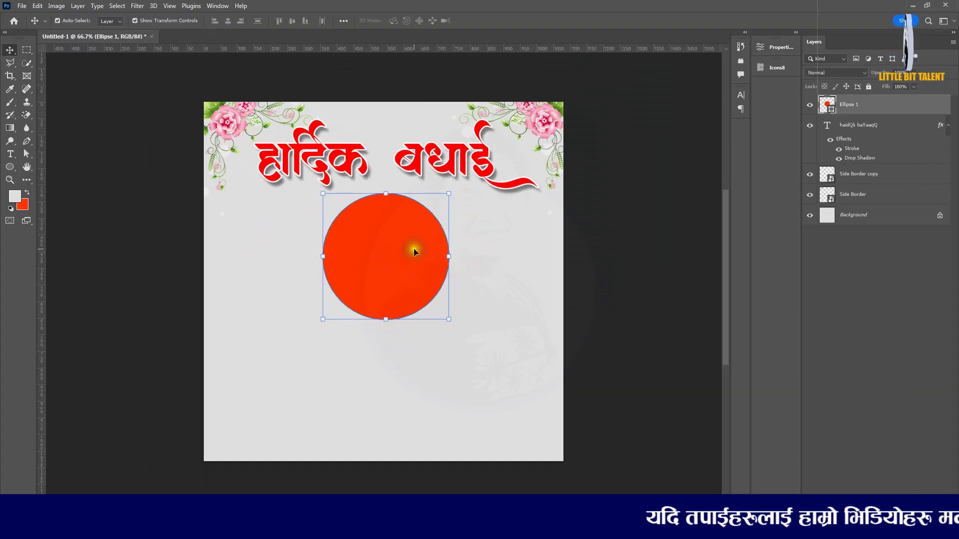
click(469, 248)
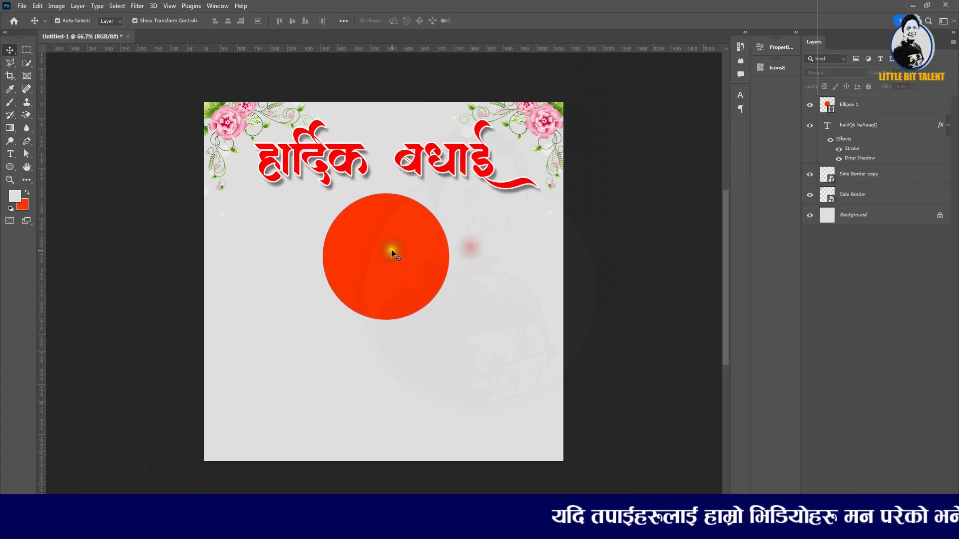
click(912, 5)
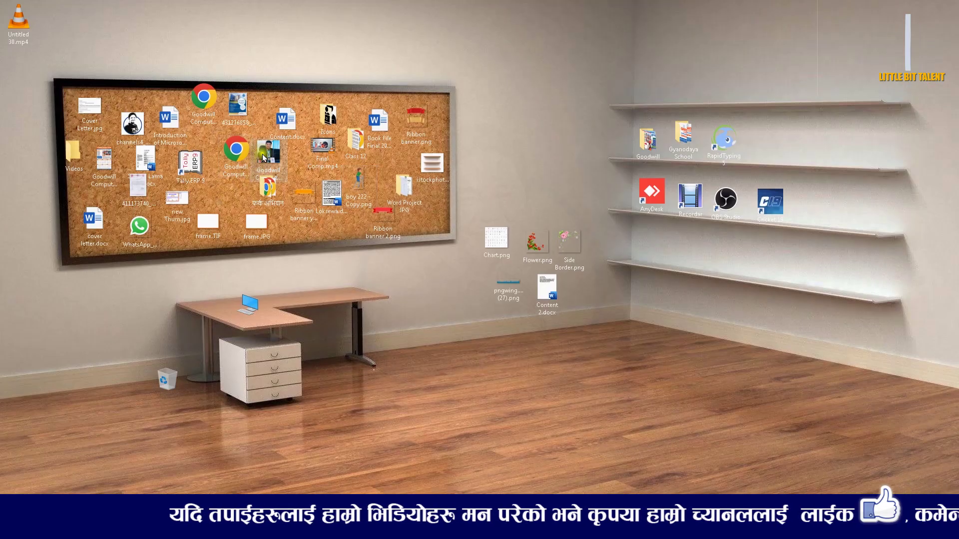
Drag the Goodwill photo from the Windows desktop onto the Photoshop card
mouse_move(263, 158)
mouse_down()
mouse_move(306, 443)
mouse_move(285, 492)
mouse_up()
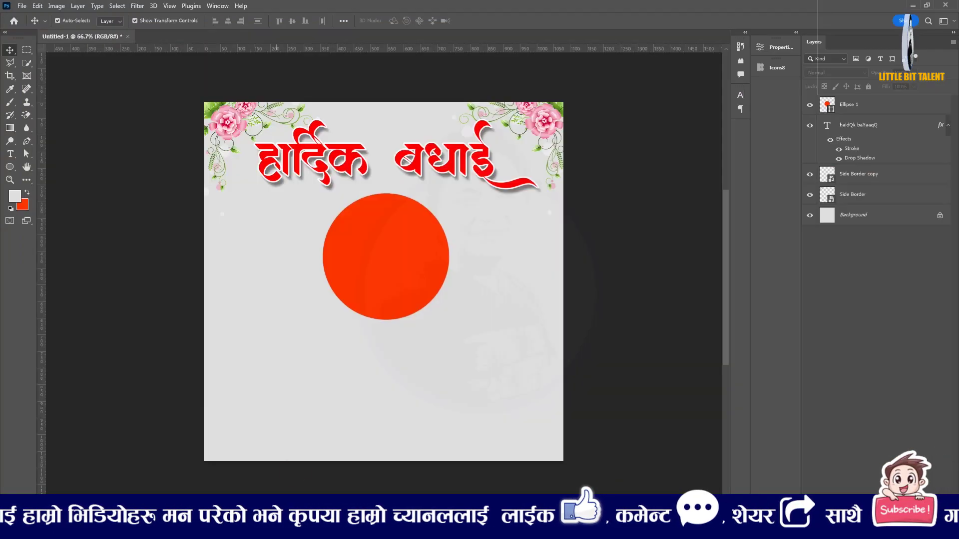
mouse_move(285, 492)
mouse_down()
mouse_move(329, 360)
mouse_move(375, 274)
mouse_up()
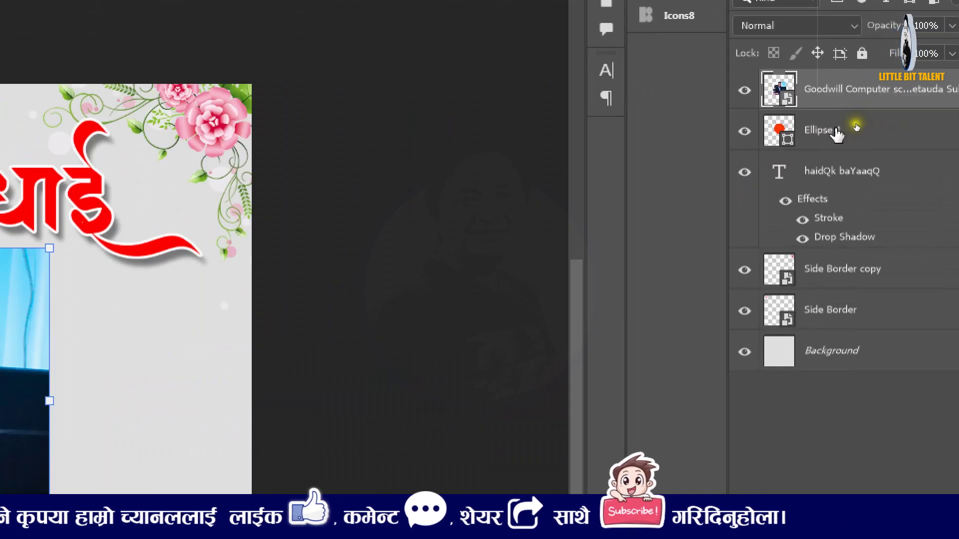
Clip the portrait photo layer to Ellipse 1 so the photo appears round
right_click(837, 93)
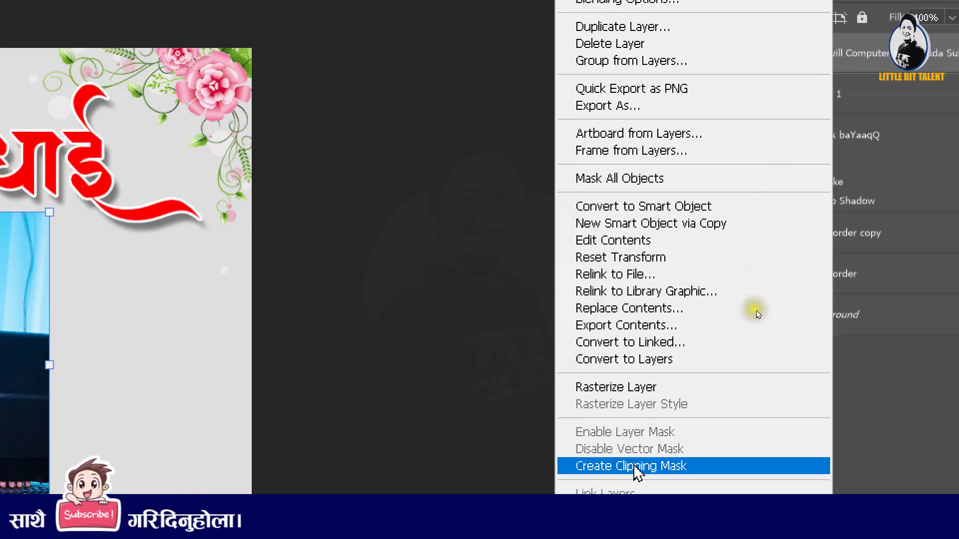
click(663, 466)
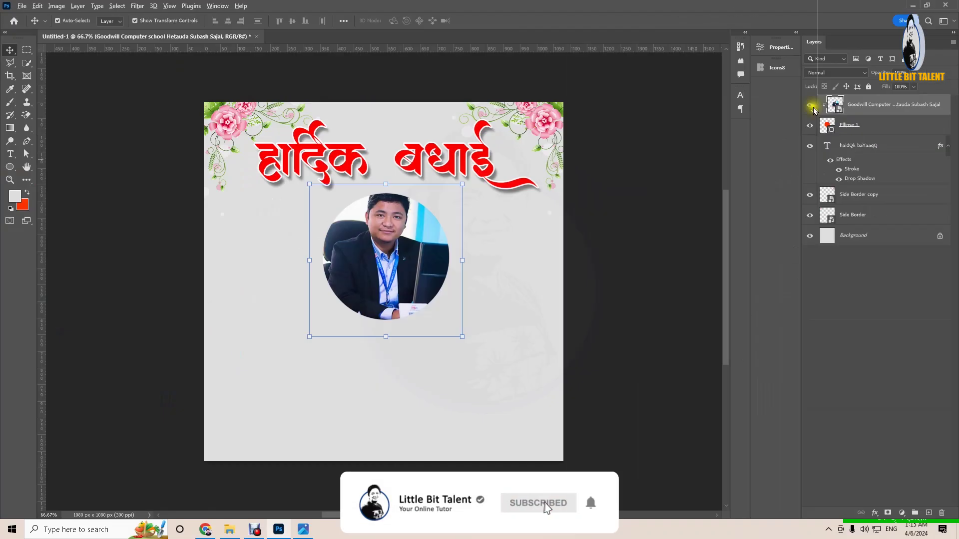
Scale down the portrait and its Ellipse 1 circle so the photo fits the frame
drag(469, 319, 470, 325)
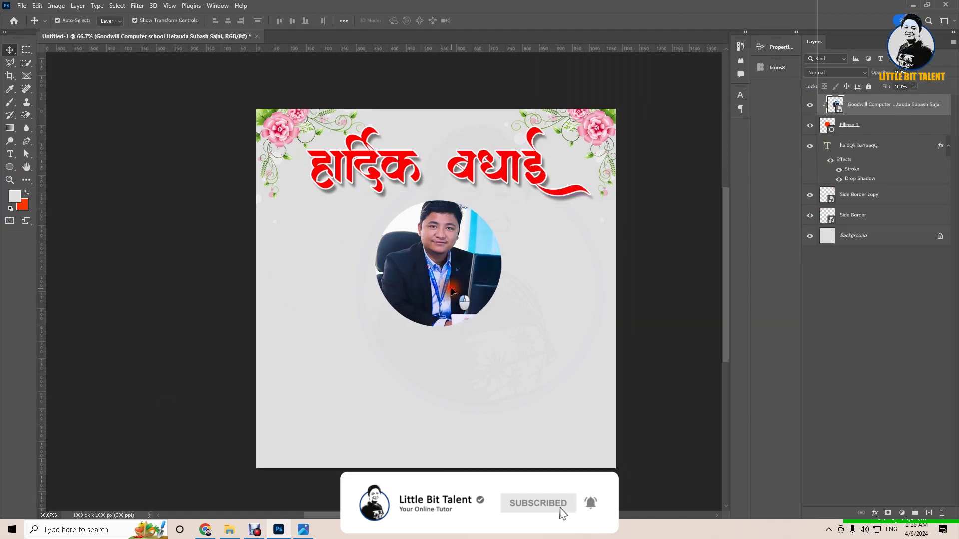
key(ctrl+t)
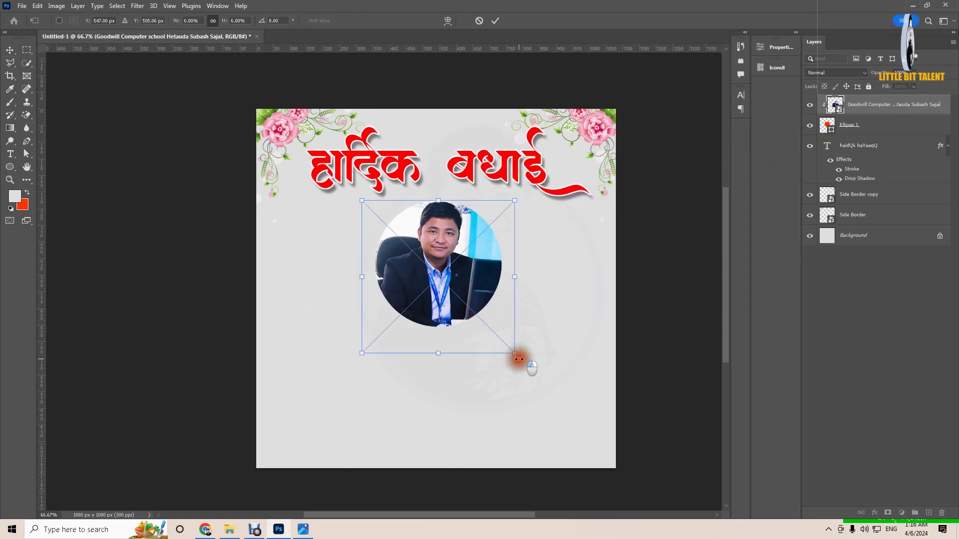
drag(517, 356, 519, 359)
click(10, 50)
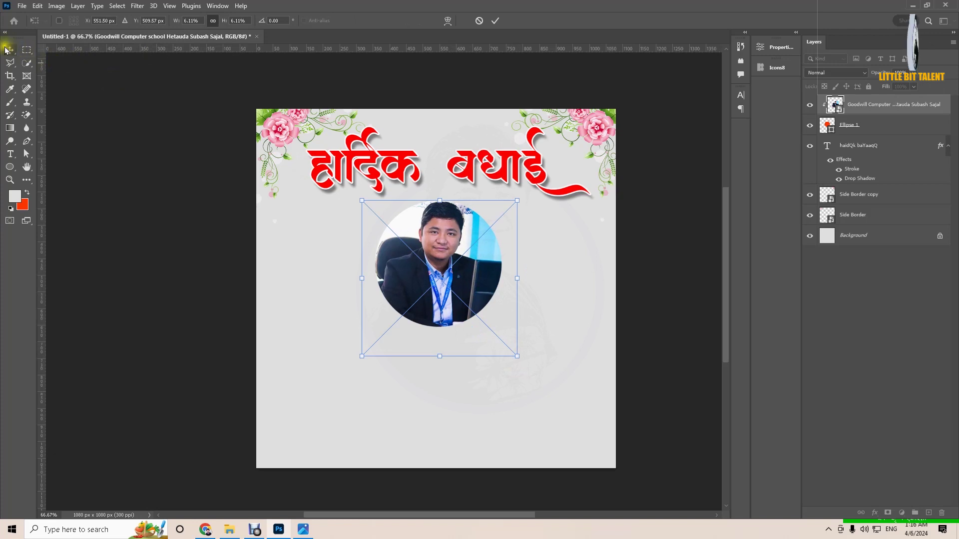
click(477, 385)
click(443, 272)
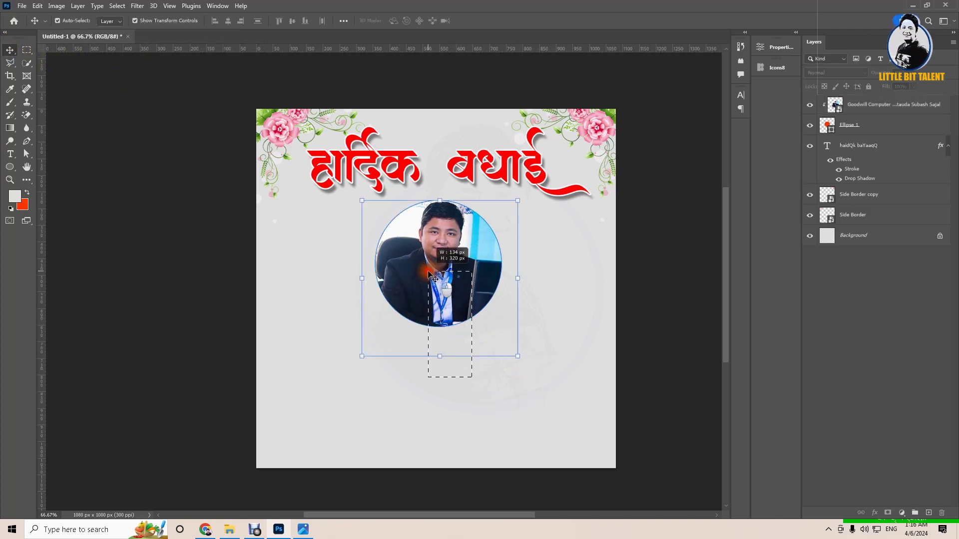
drag(437, 357, 440, 323)
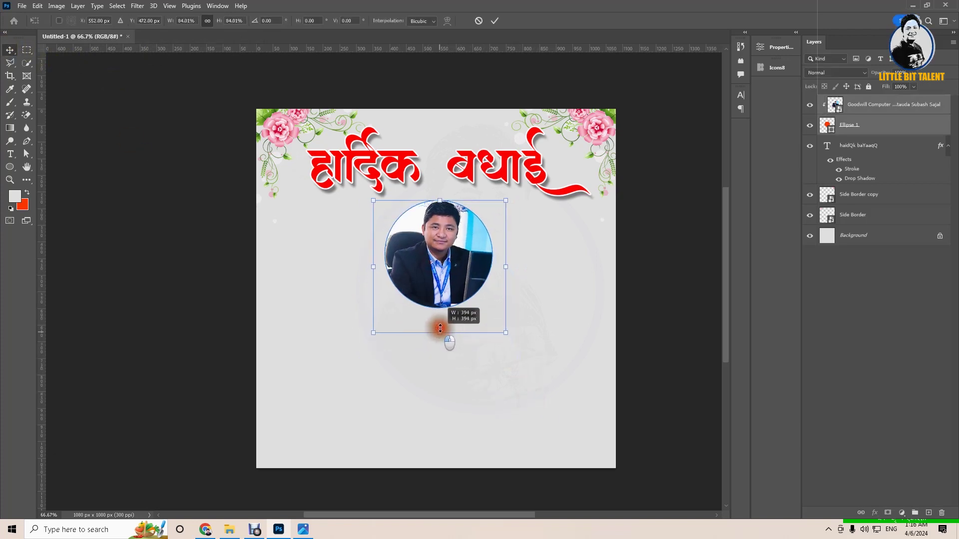
key(Return)
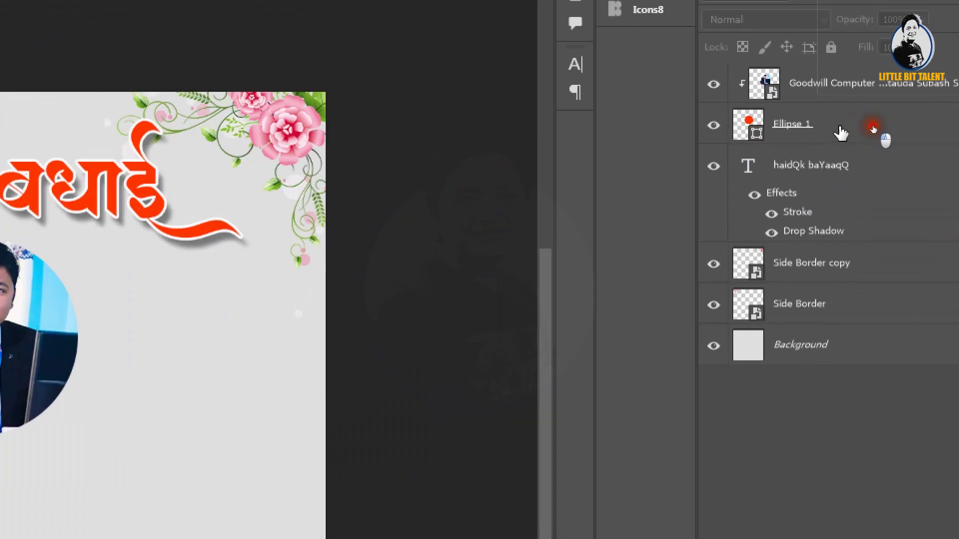
Add a drop shadow effect to the circle layer
click(862, 129)
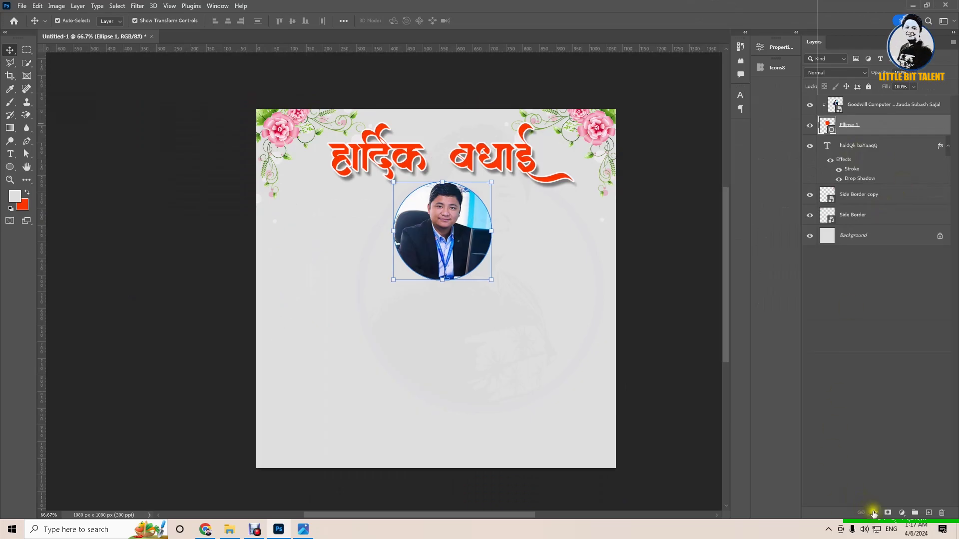
click(873, 514)
click(894, 506)
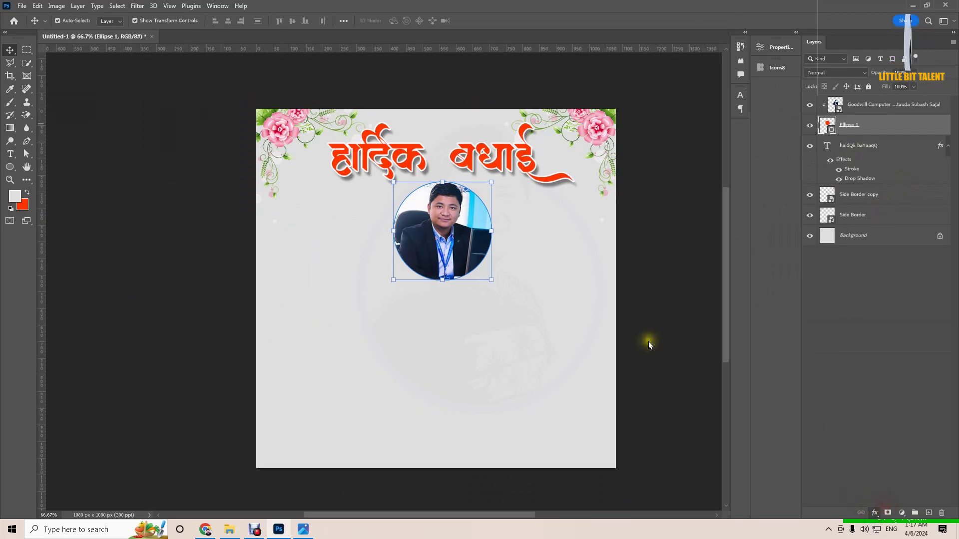
drag(716, 87, 728, 102)
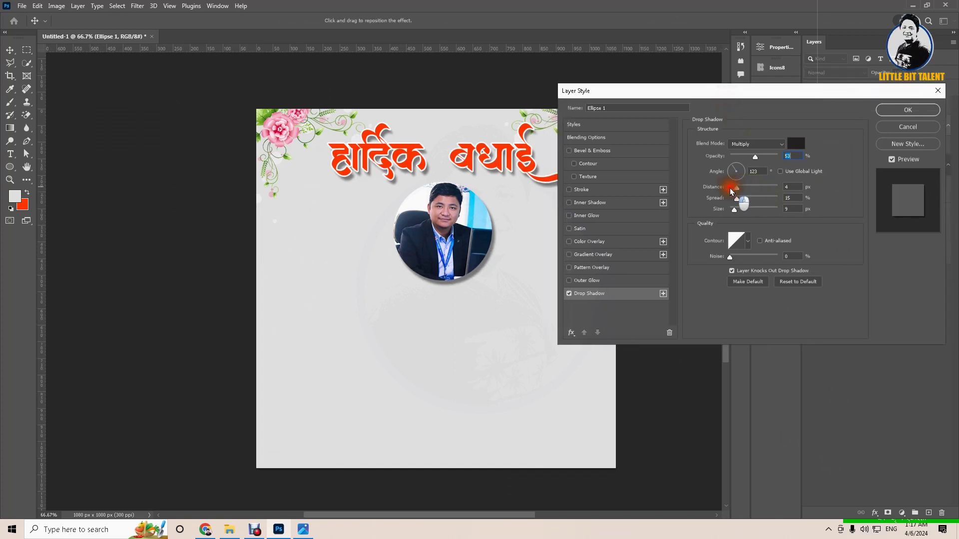
Set the circle's drop shadow to 0 distance and about 24 px size, then apply it
click(714, 192)
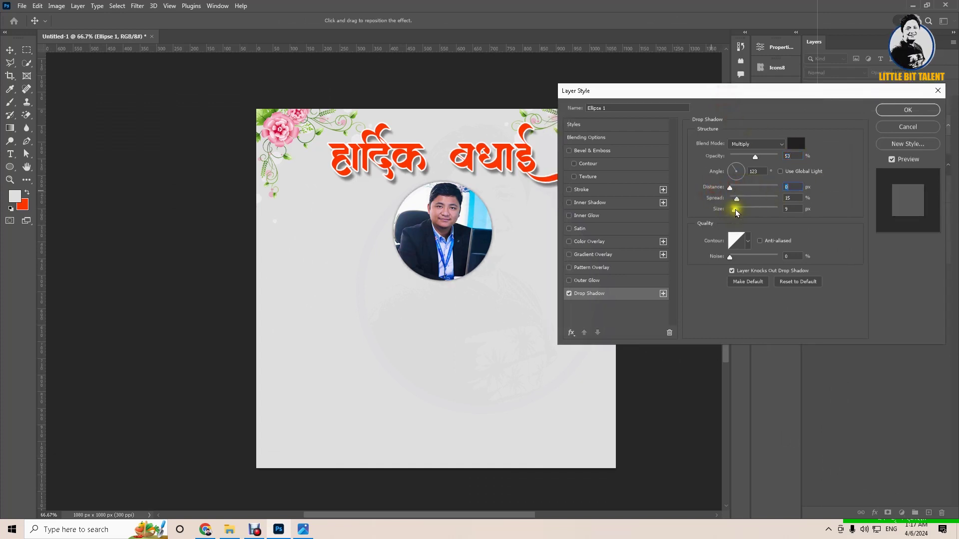
drag(737, 212, 739, 212)
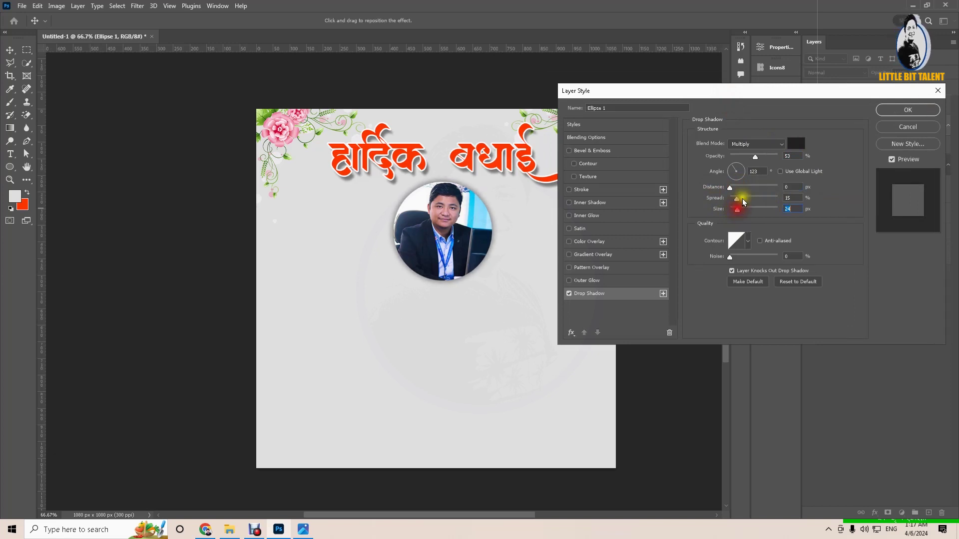
click(909, 109)
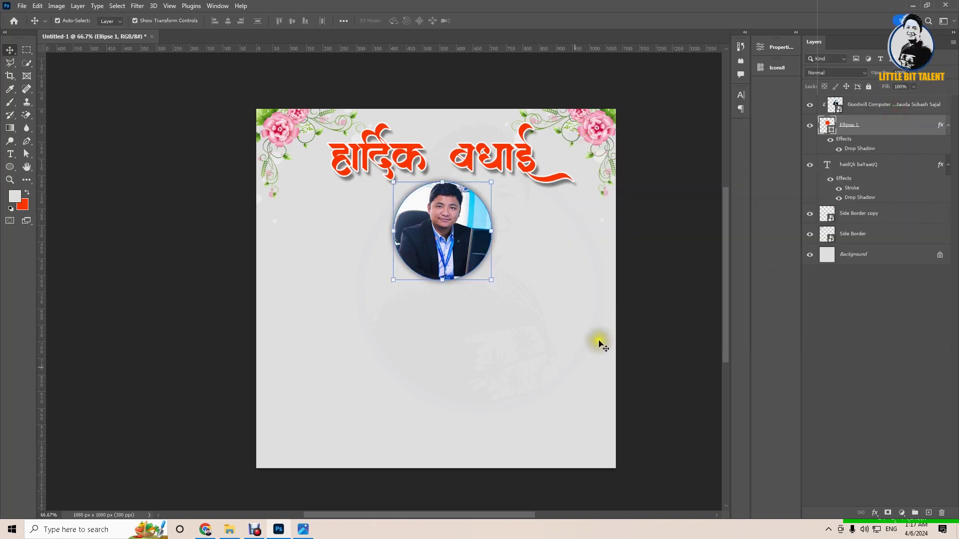
click(670, 310)
Place Flower.png from the desktop as a layer at the round portrait's lower left
key(super+d)
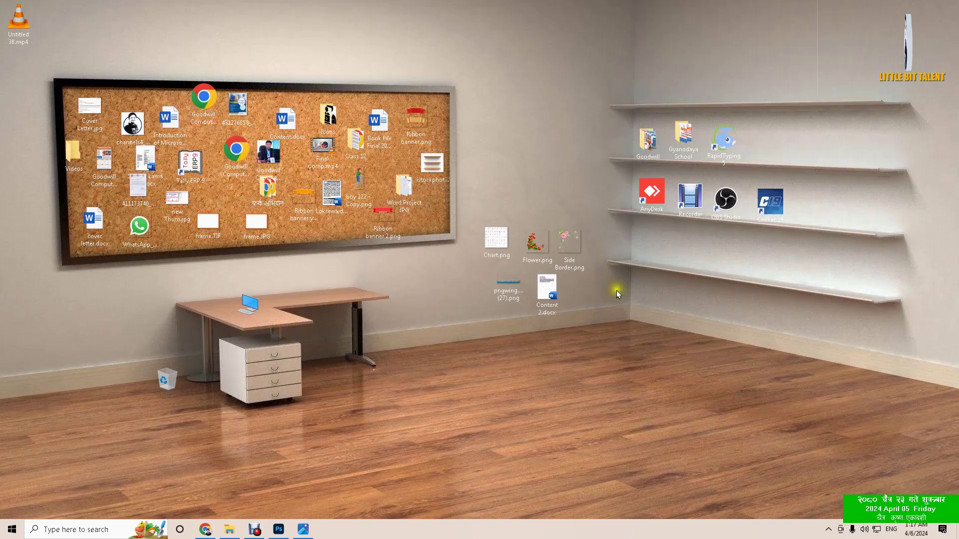
click(507, 297)
drag(512, 304, 408, 399)
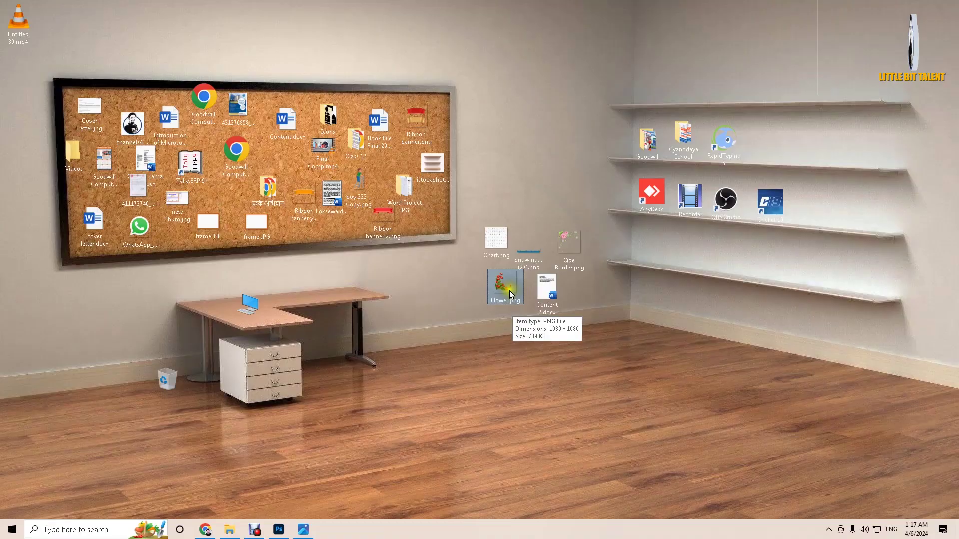
drag(255, 462, 473, 291)
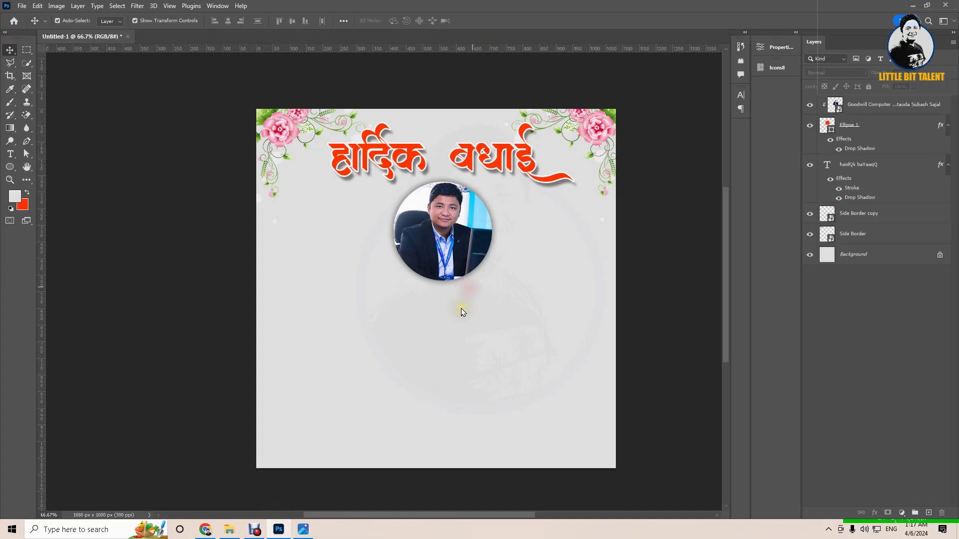
drag(473, 288, 460, 308)
key(Return)
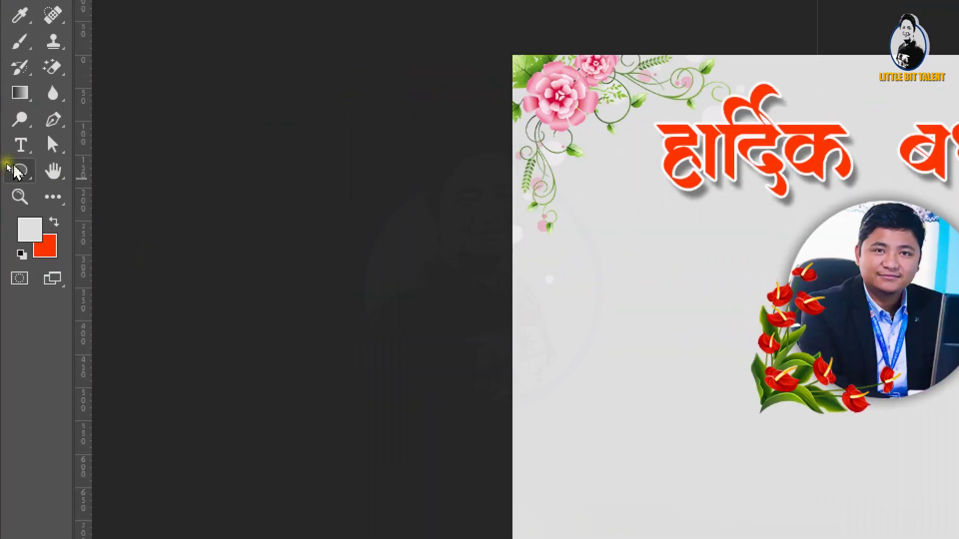
Draw a red rectangle bar below the portrait with the Rectangle Tool
right_click(20, 171)
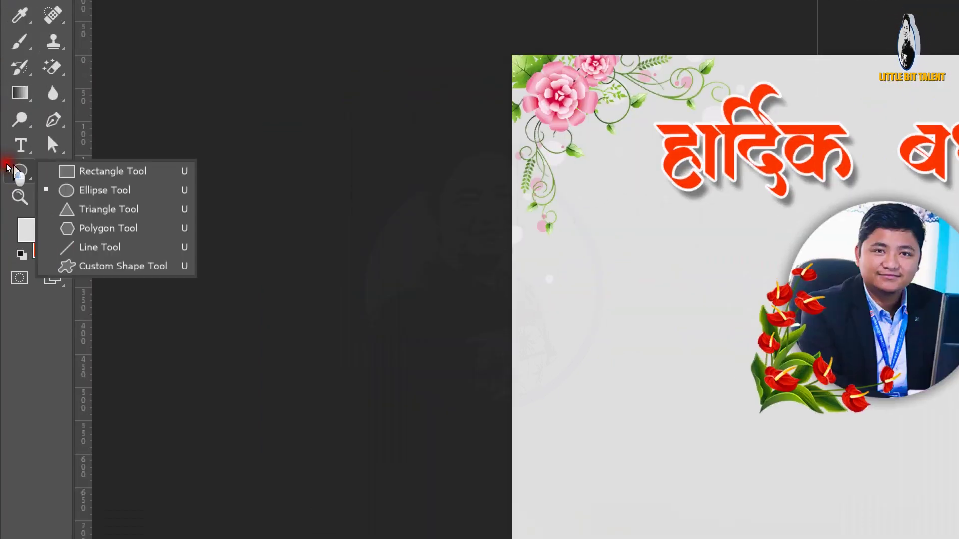
click(67, 176)
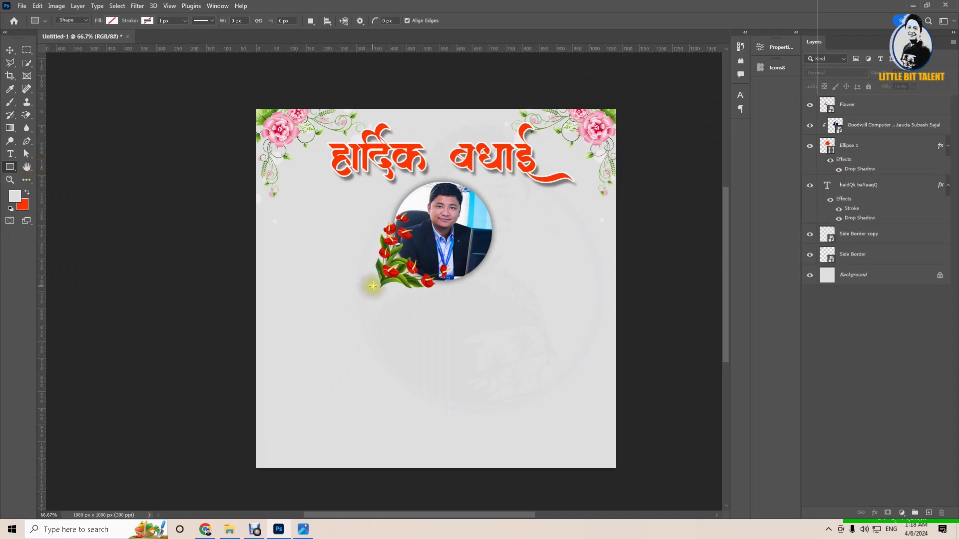
drag(373, 286, 564, 312)
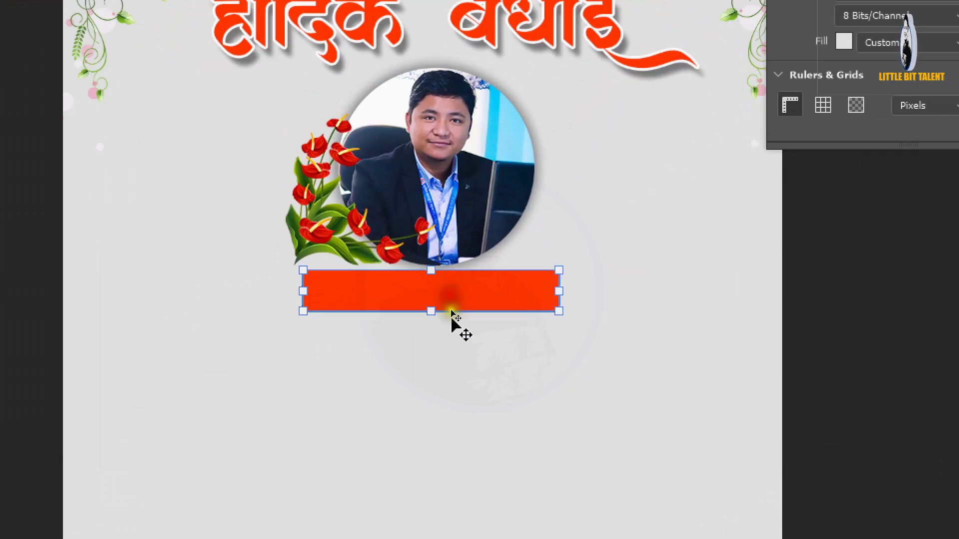
Duplicate the bar directly underneath the first and widen the copy
drag(451, 290, 452, 366)
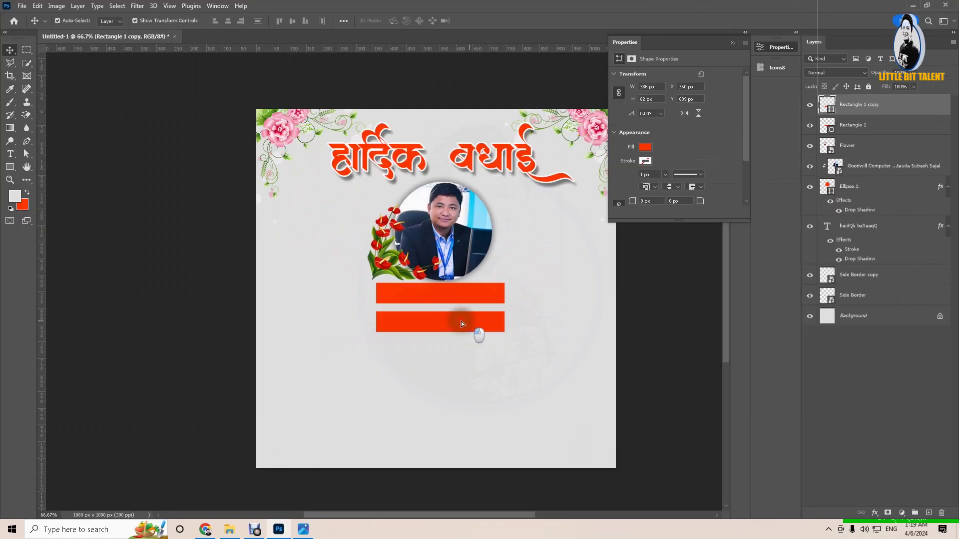
mouse_move(460, 324)
mouse_down()
mouse_move(442, 318)
mouse_move(528, 316)
mouse_up()
key(ctrl+t)
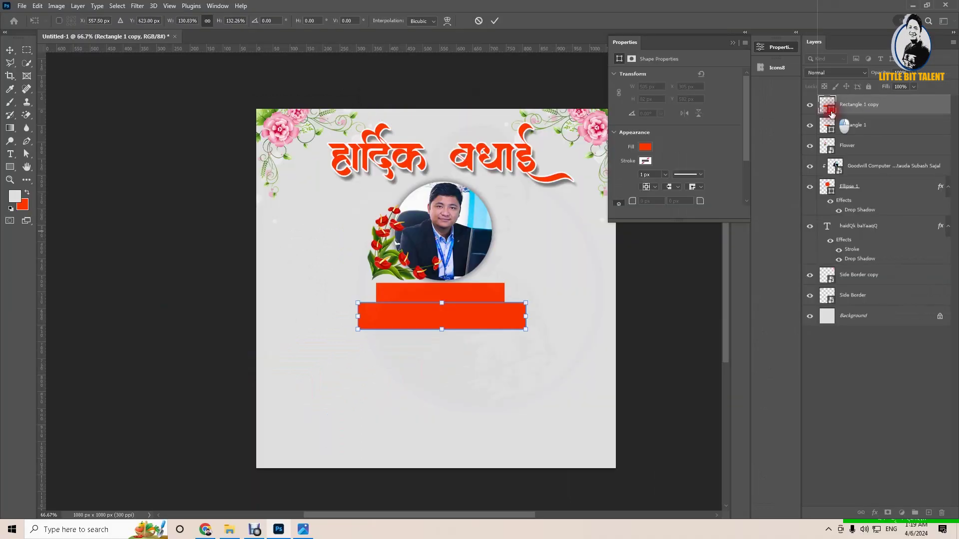
double_click(824, 108)
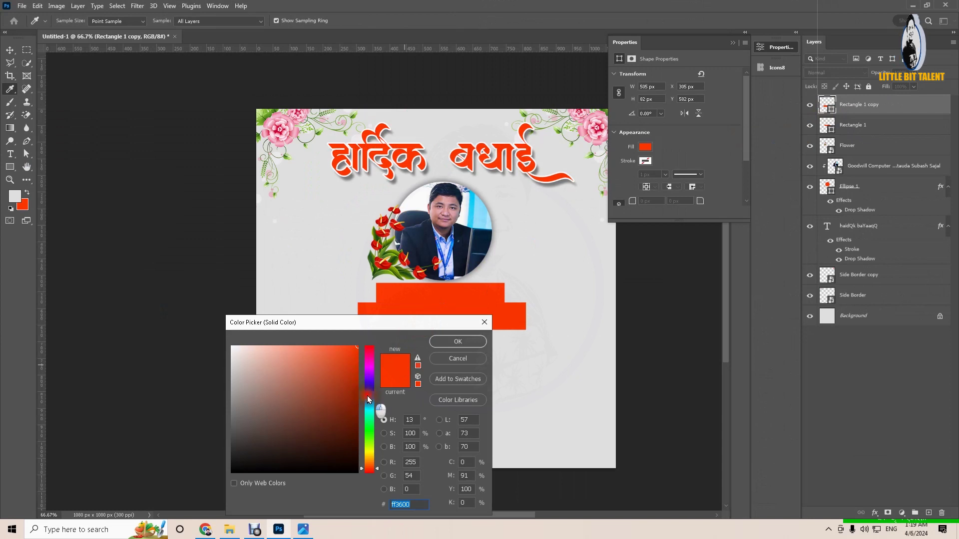
Set the lower bar's fill to navy hex 0095b
click(368, 395)
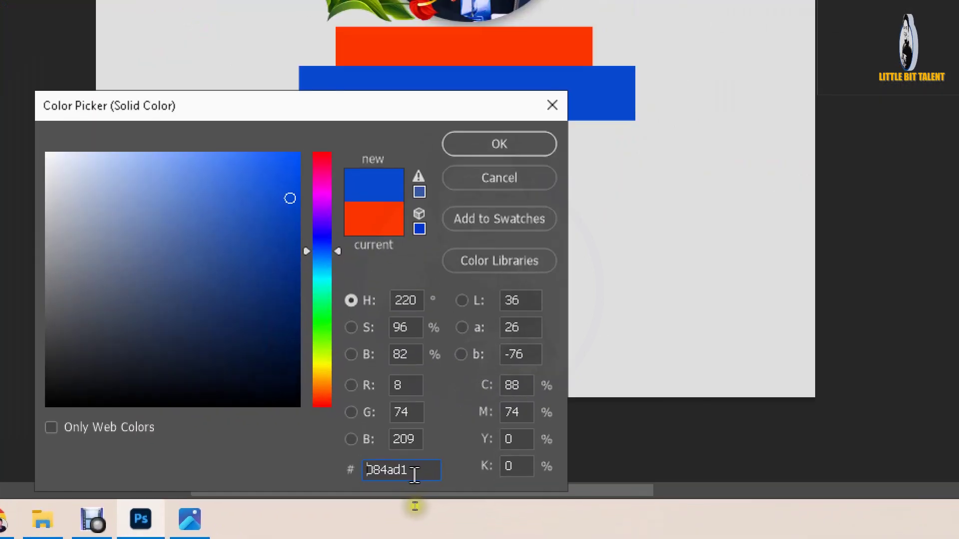
drag(427, 505, 371, 499)
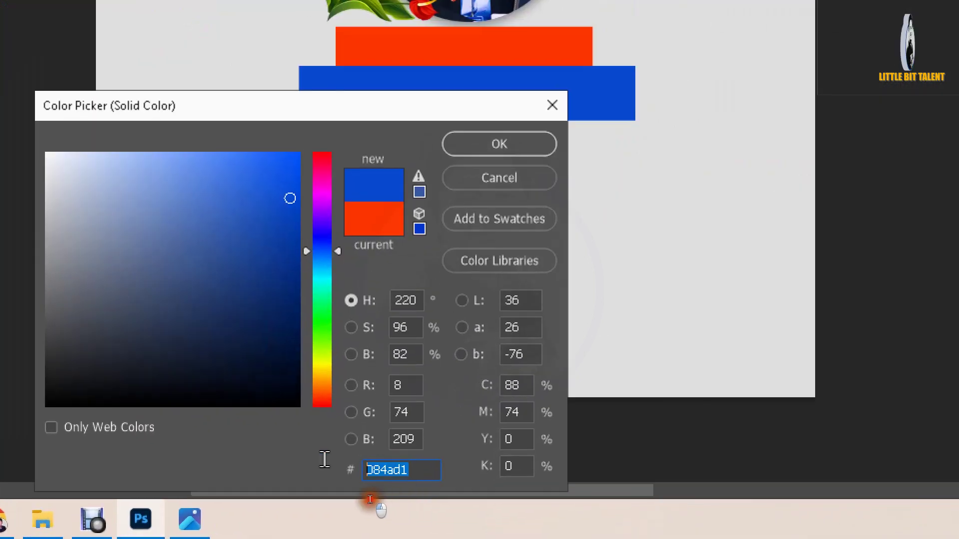
text(000)
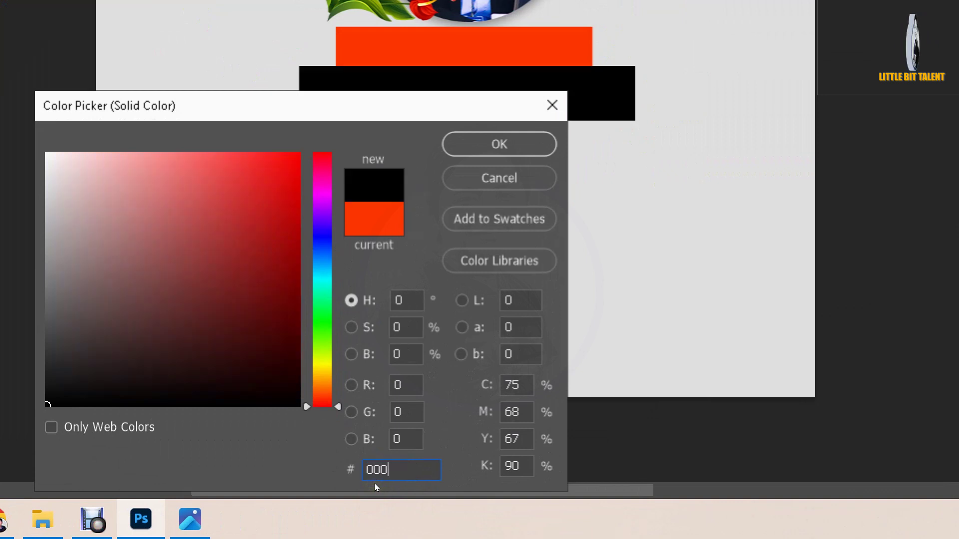
text(95b)
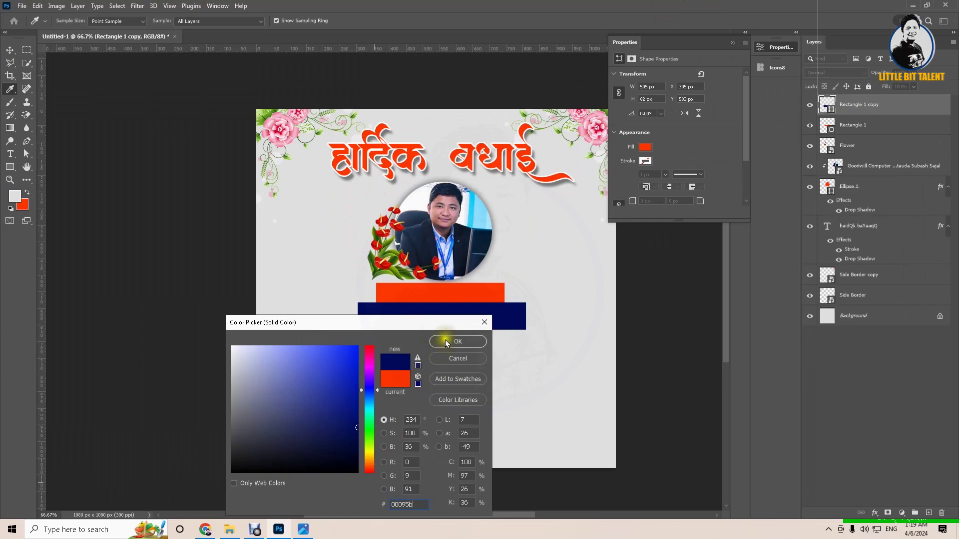
click(446, 342)
Nudge the orange bar slightly up against the navy bar
key(v)
click(449, 370)
click(448, 324)
click(466, 293)
drag(466, 293, 466, 288)
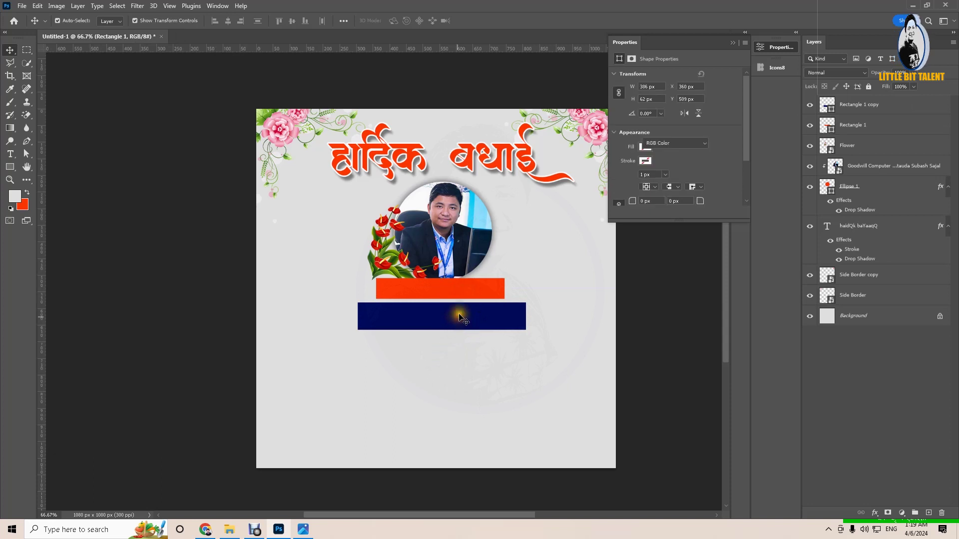
Round the navy bar's corners to a 41 px radius, making it a pill shape
drag(460, 320, 461, 316)
click(455, 354)
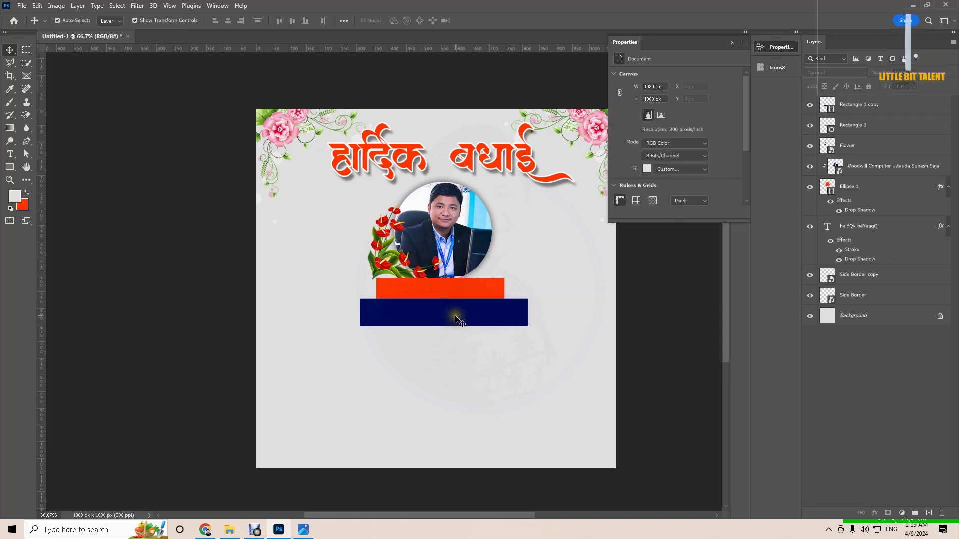
click(495, 317)
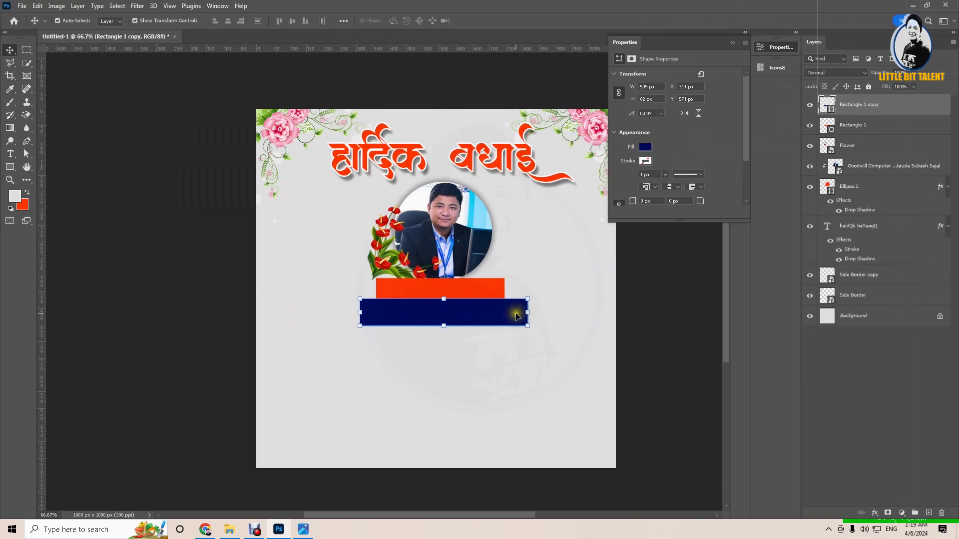
ctrl+click(517, 312)
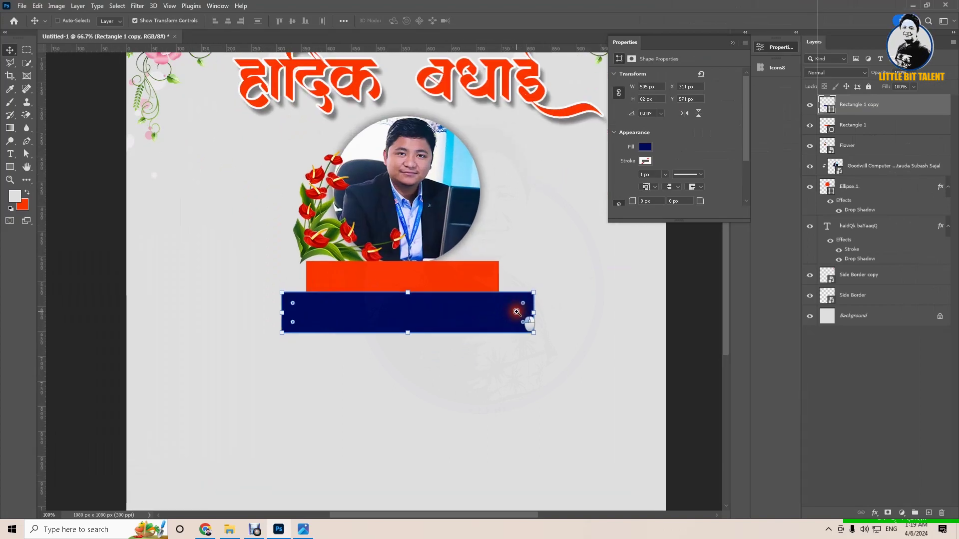
ctrl+click(517, 313)
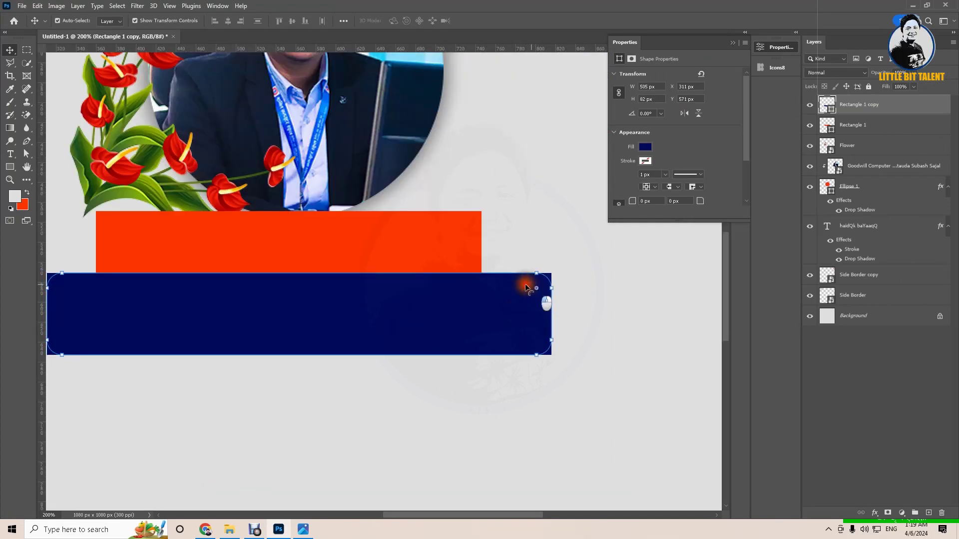
drag(539, 286, 470, 291)
Zoom back out to frame the whole card and collapse the Properties panel
click(549, 453)
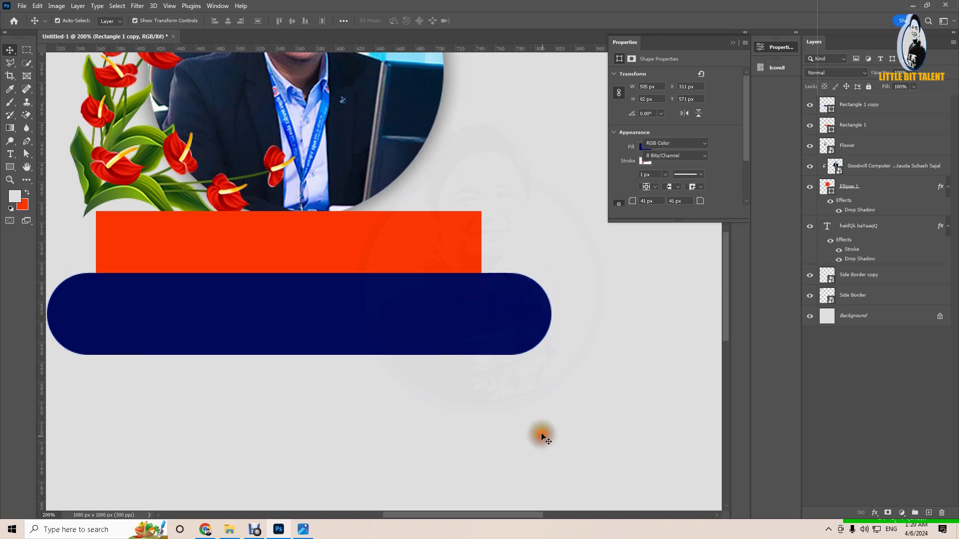
alt+click(531, 409)
alt+click(528, 367)
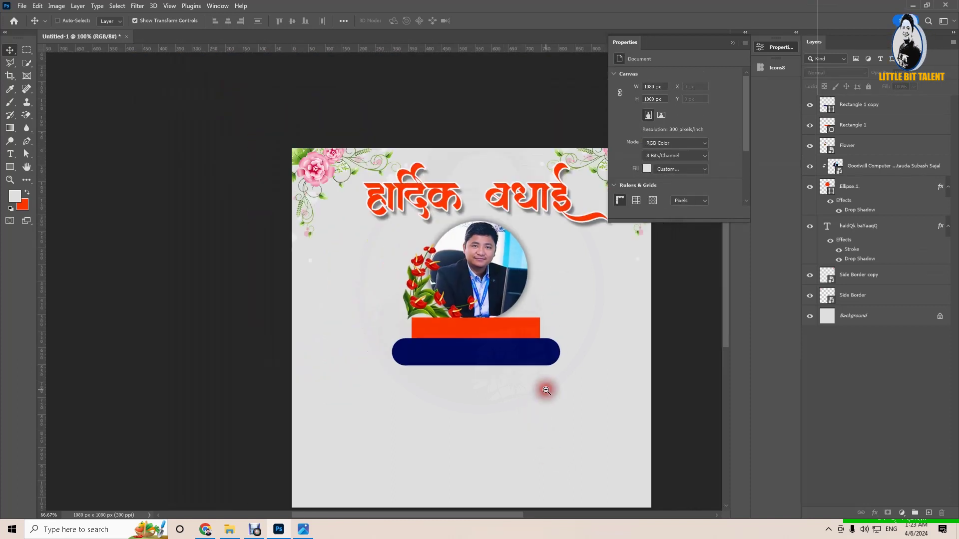
alt+click(546, 387)
mouse_move(546, 397)
mouse_down()
mouse_move(515, 346)
mouse_move(503, 370)
mouse_up()
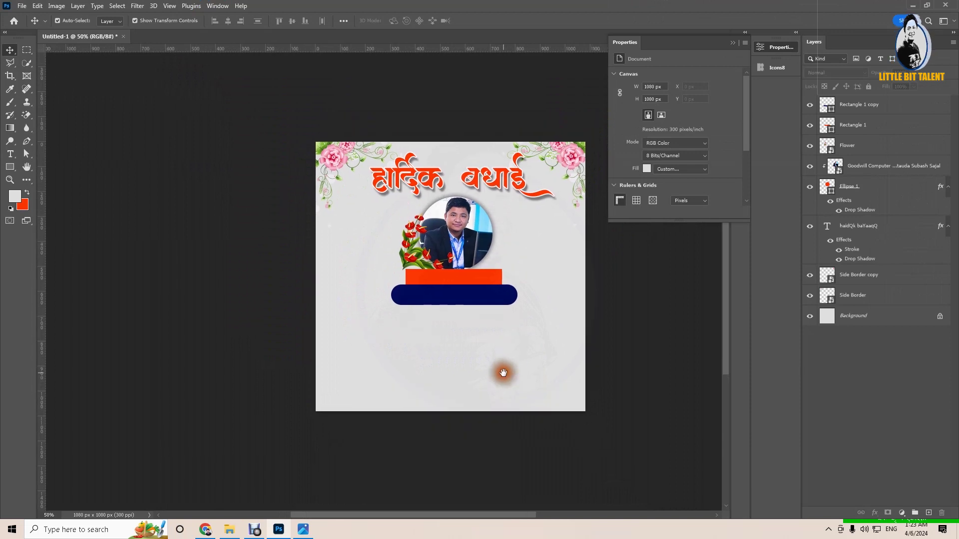
ctrl+click(494, 345)
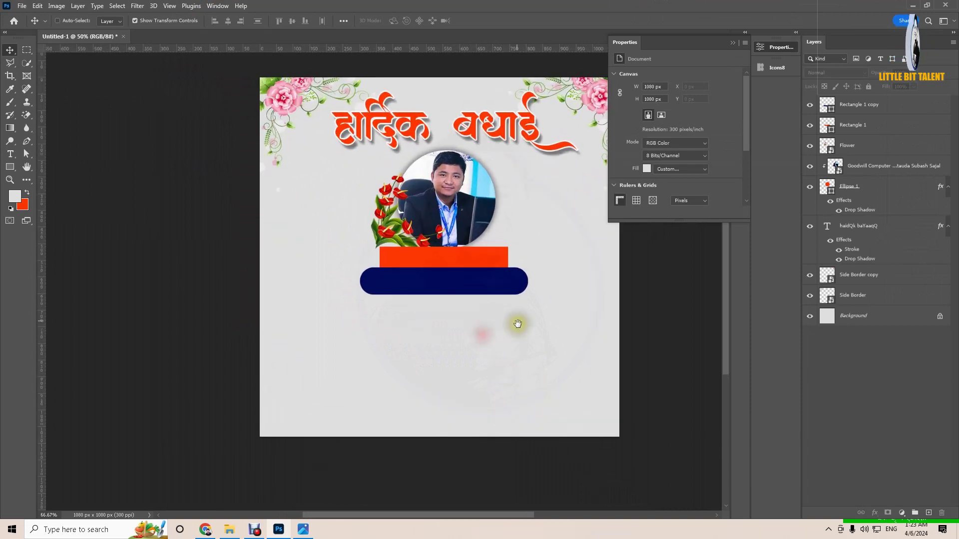
click(728, 43)
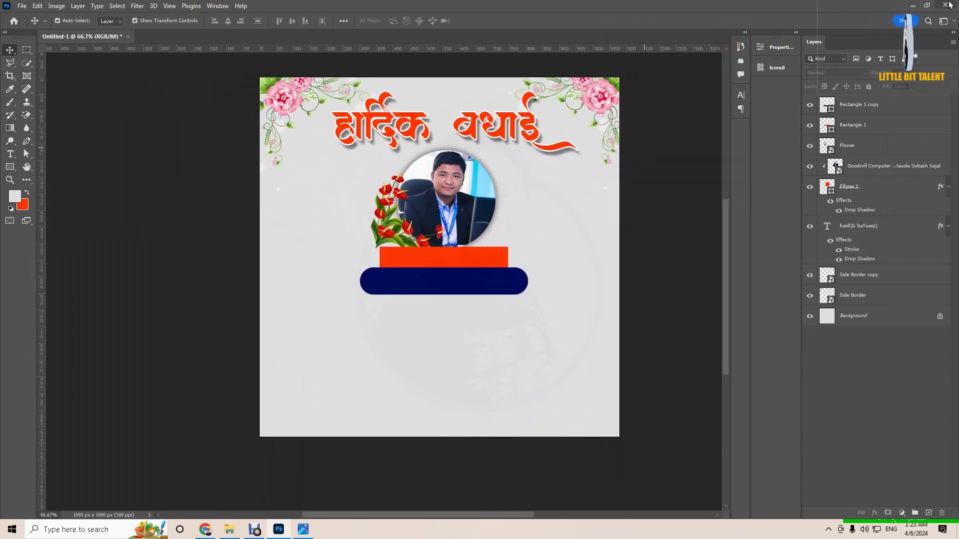
Minimise Photoshop and open Content 2.docx from the desktop in Word
click(918, 7)
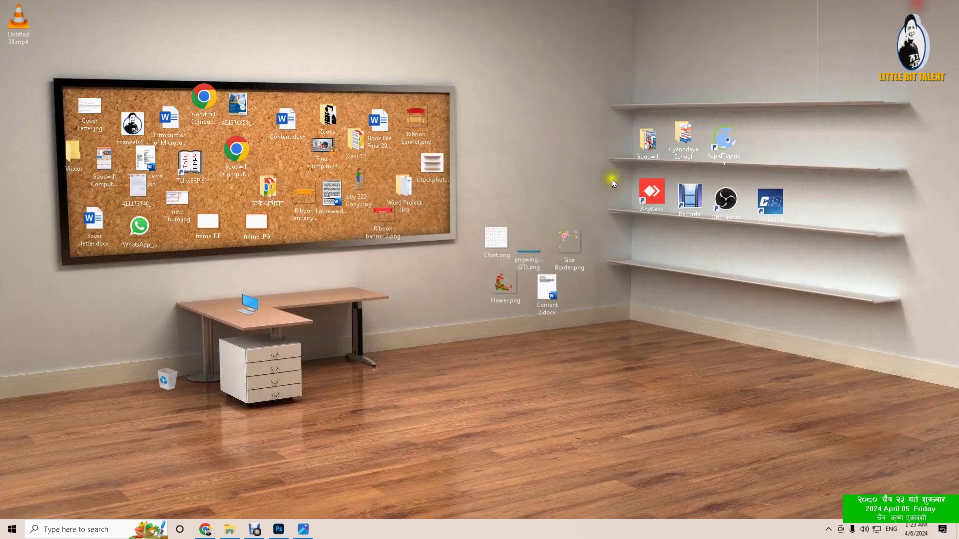
click(553, 289)
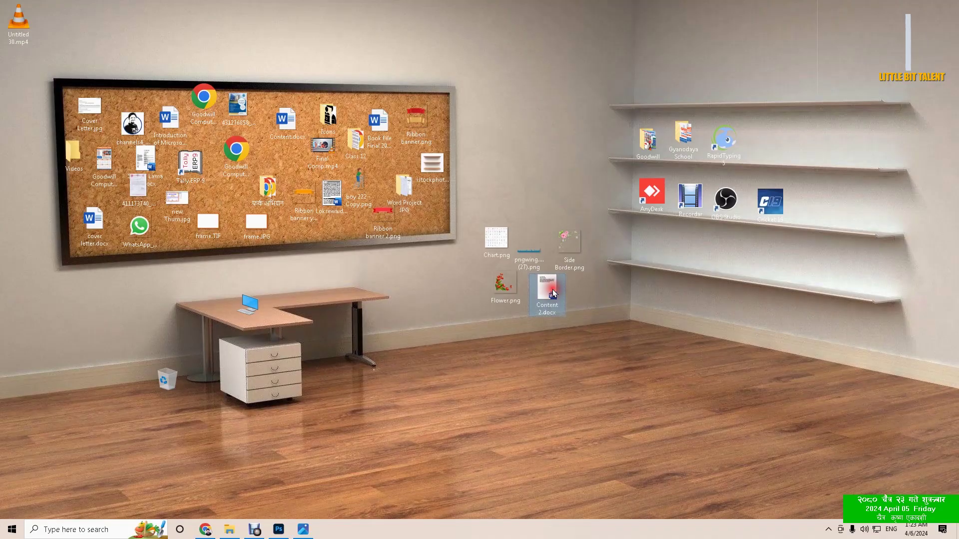
double_click(553, 289)
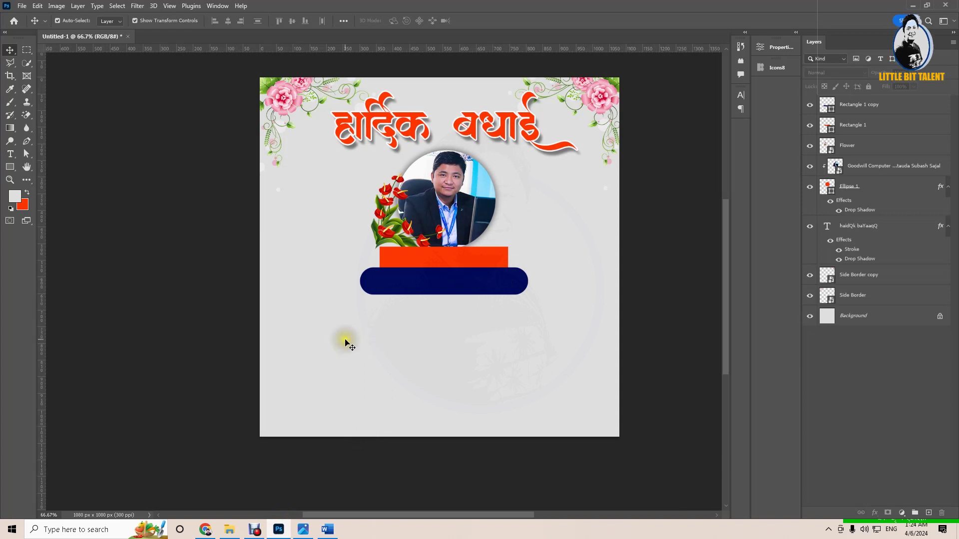
Paste the secretary's name and title as text, resize it, and move it onto the orange bar
click(10, 154)
click(378, 343)
key(ctrl+v)
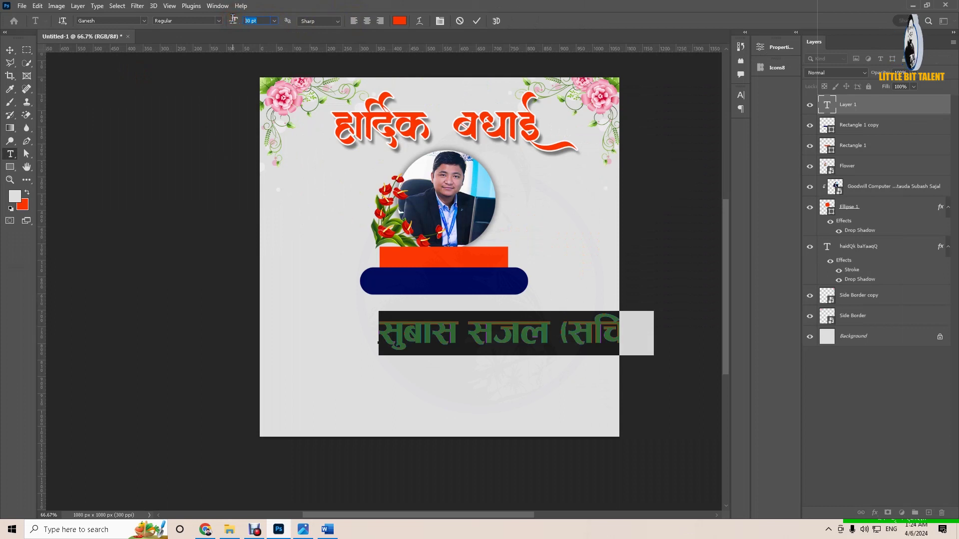
key(Return)
key(ctrl+Return)
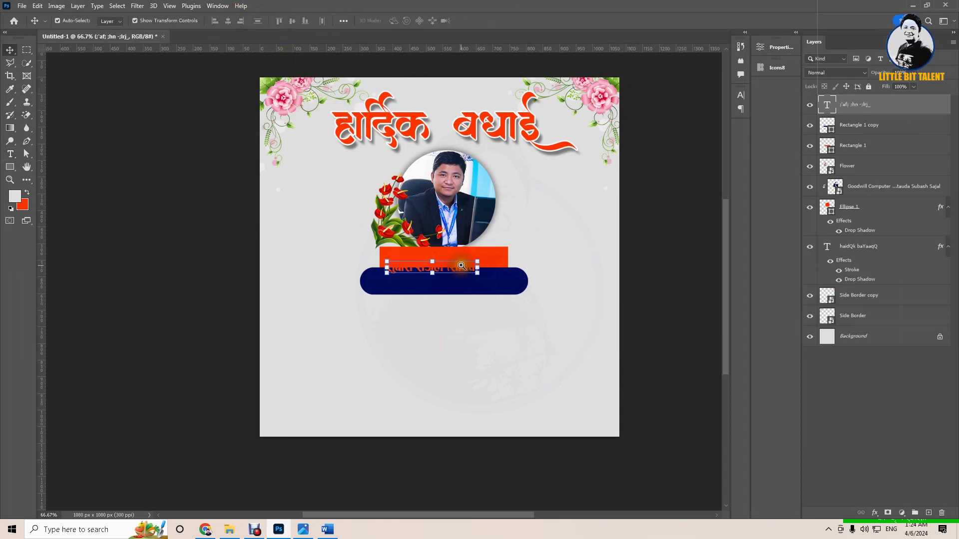
key(ctrl+1)
mouse_move(438, 273)
mouse_down()
mouse_move(438, 287)
mouse_move(460, 305)
mouse_up()
ctrl+space+click(438, 286)
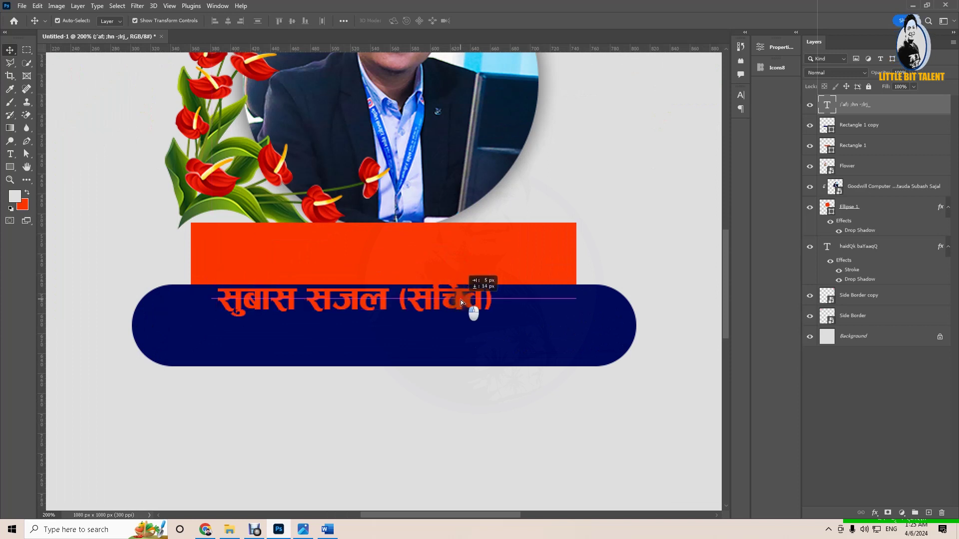
Change the name text colour to white
click(11, 153)
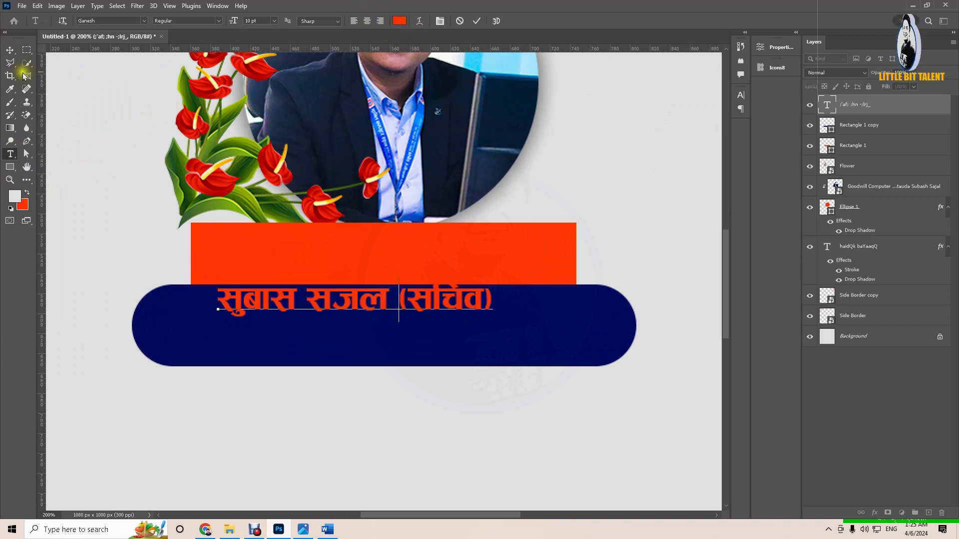
click(15, 51)
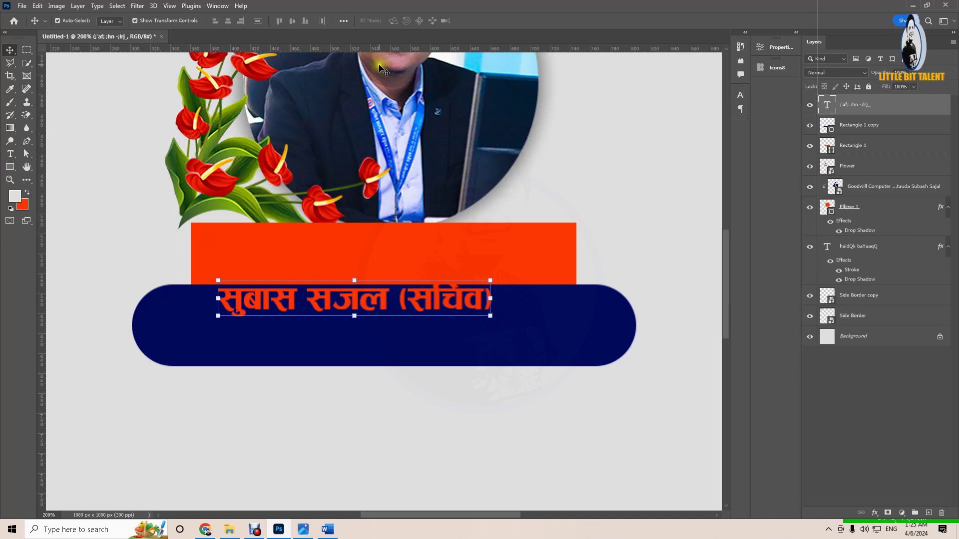
click(9, 153)
click(397, 21)
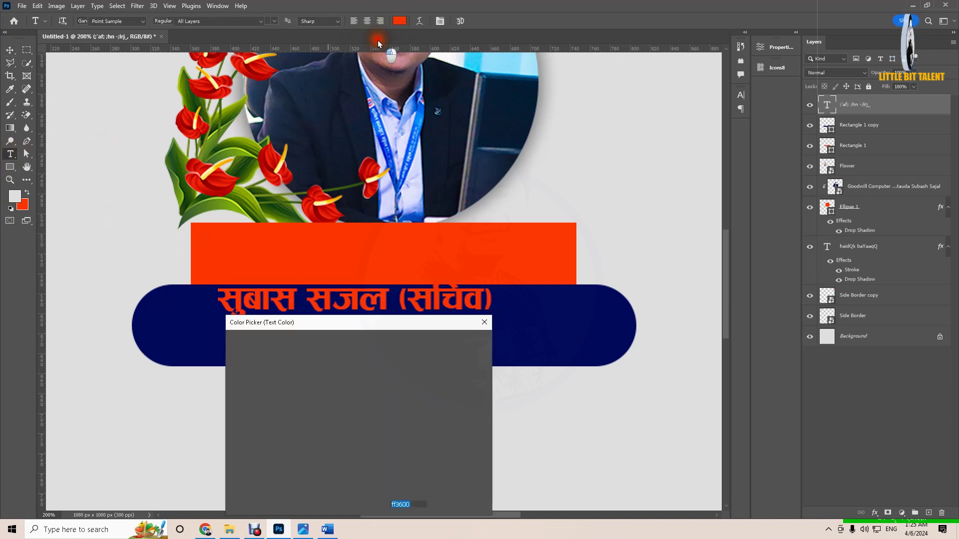
mouse_move(239, 414)
mouse_down()
mouse_move(257, 369)
mouse_move(234, 349)
mouse_up()
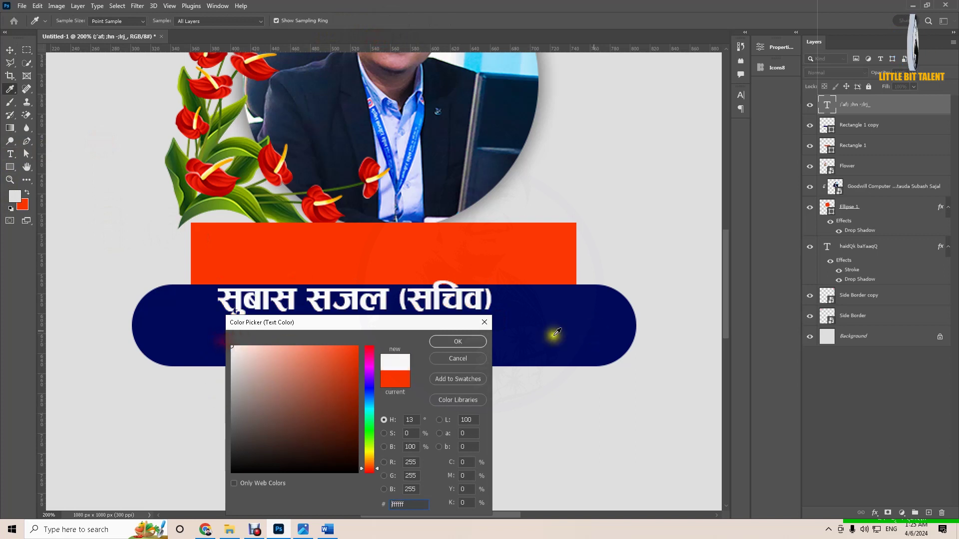
click(470, 341)
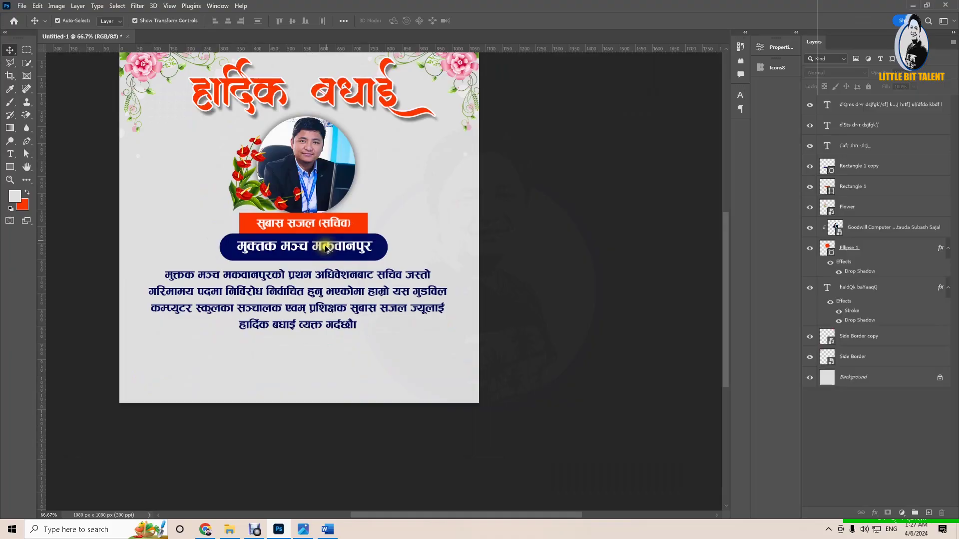
Colour the paragraph's phrase मुक्तक मञ्च मकवानपुर orange-red, then show the desktop
double_click(400, 333)
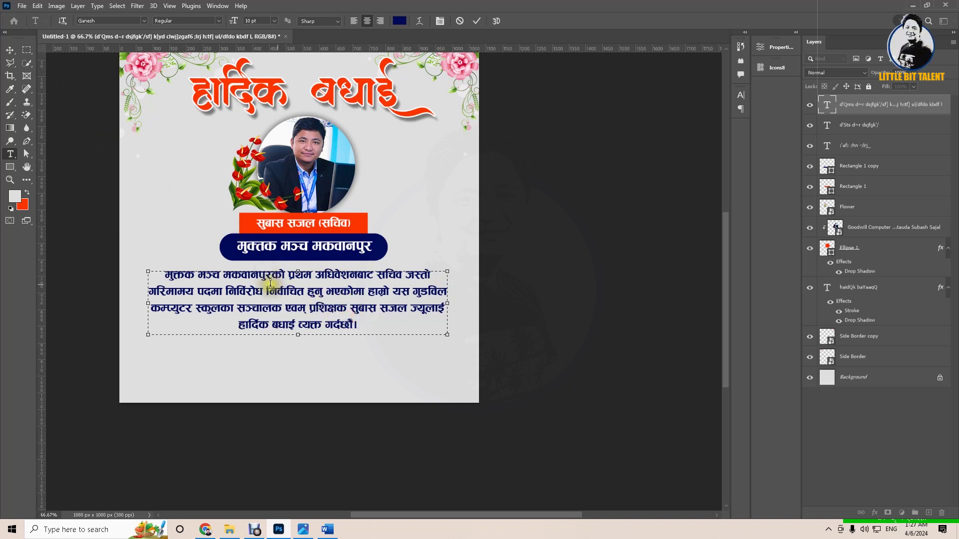
drag(273, 274, 175, 266)
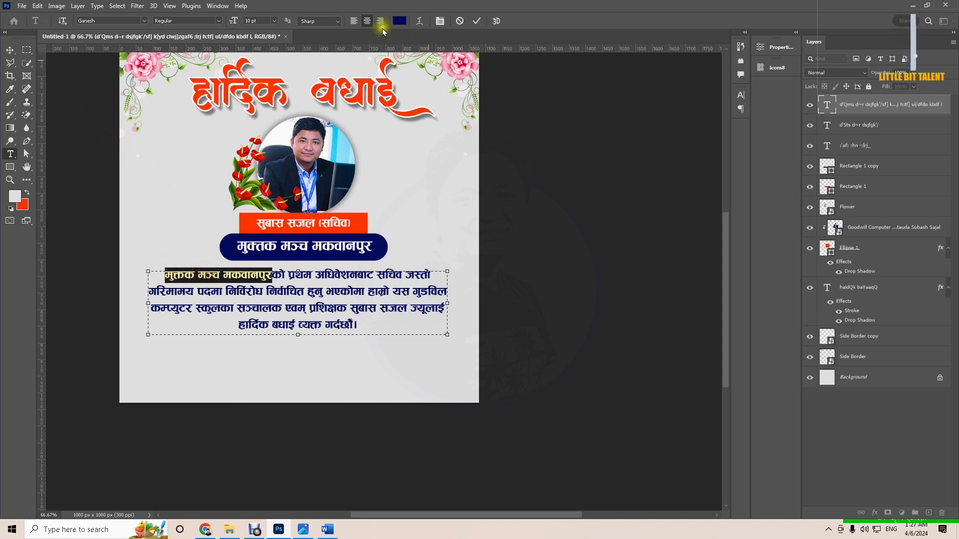
click(407, 25)
click(365, 223)
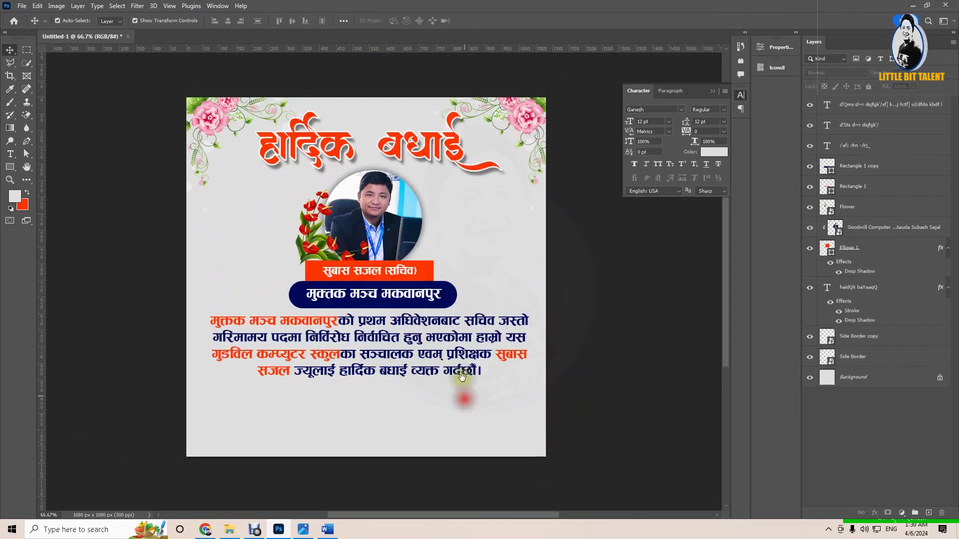
key(super+d)
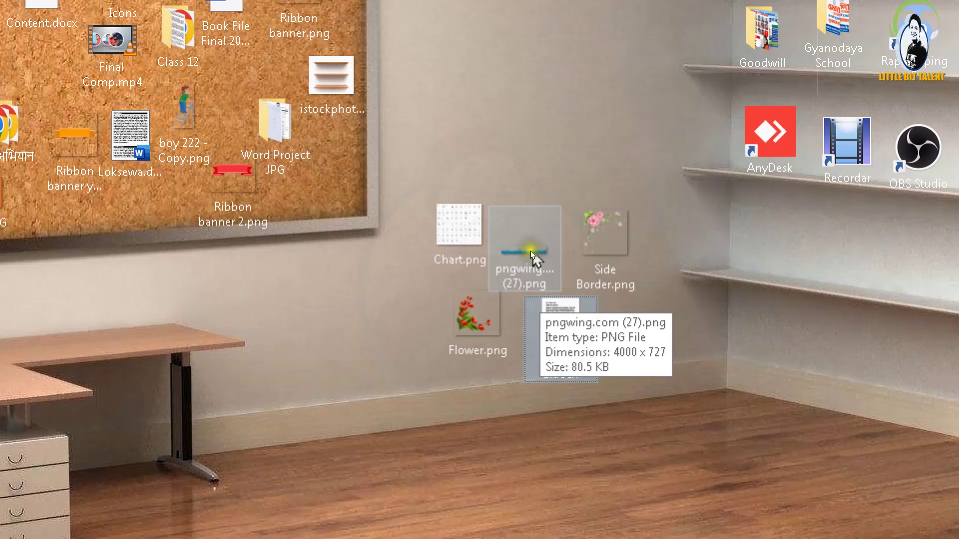
Place pngwing.com (27).png on the card and stretch it to the card's width
click(535, 257)
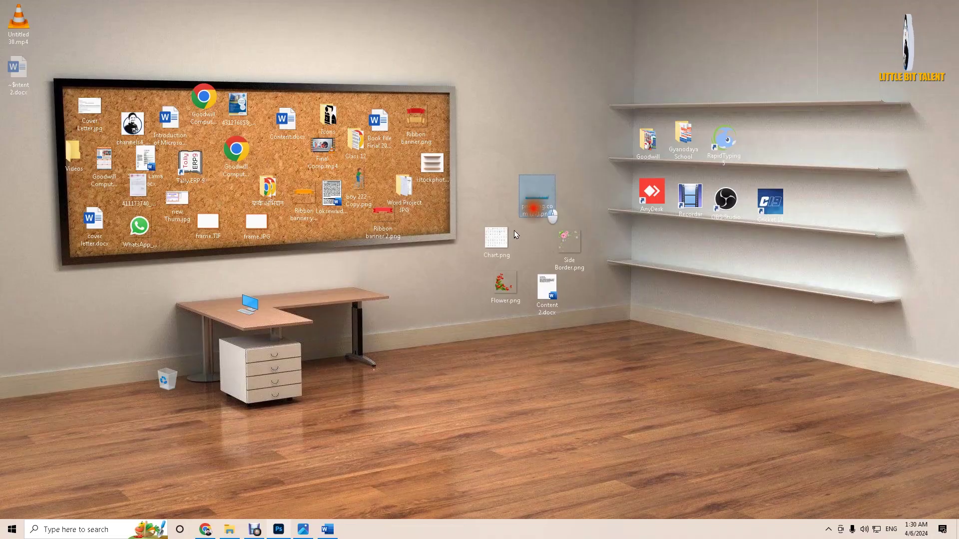
drag(538, 196, 421, 404)
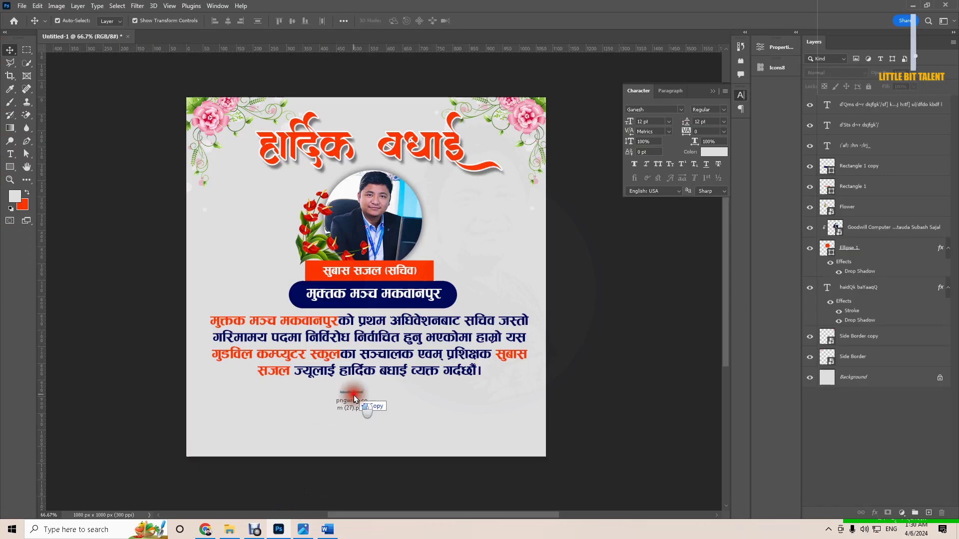
mouse_move(287, 479)
mouse_down()
mouse_move(338, 412)
mouse_move(368, 396)
mouse_move(368, 344)
mouse_move(366, 404)
mouse_up()
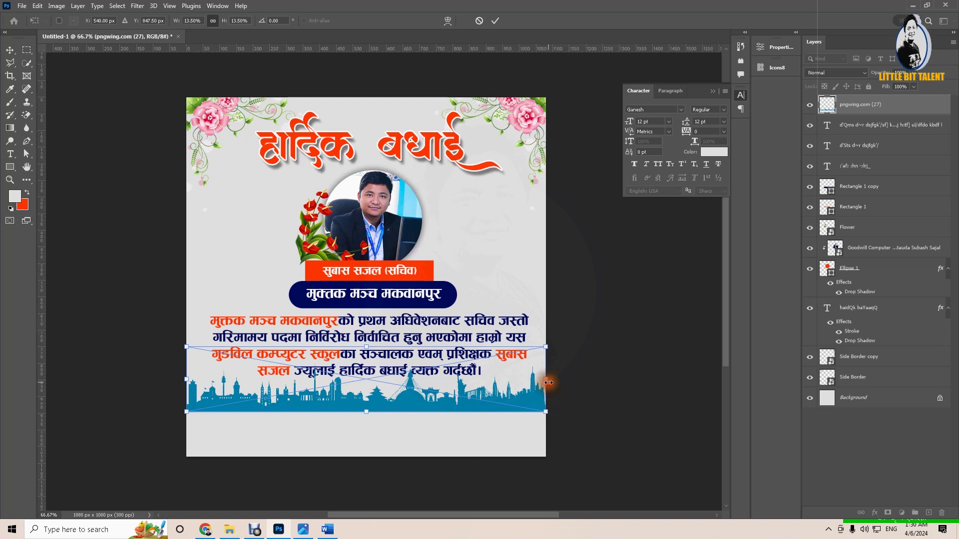
click(571, 382)
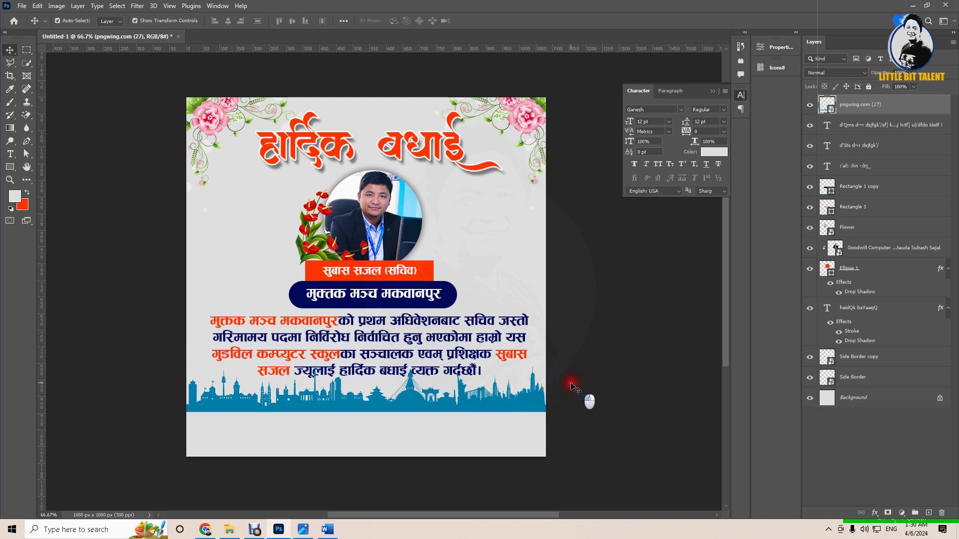
click(528, 409)
drag(547, 388, 552, 388)
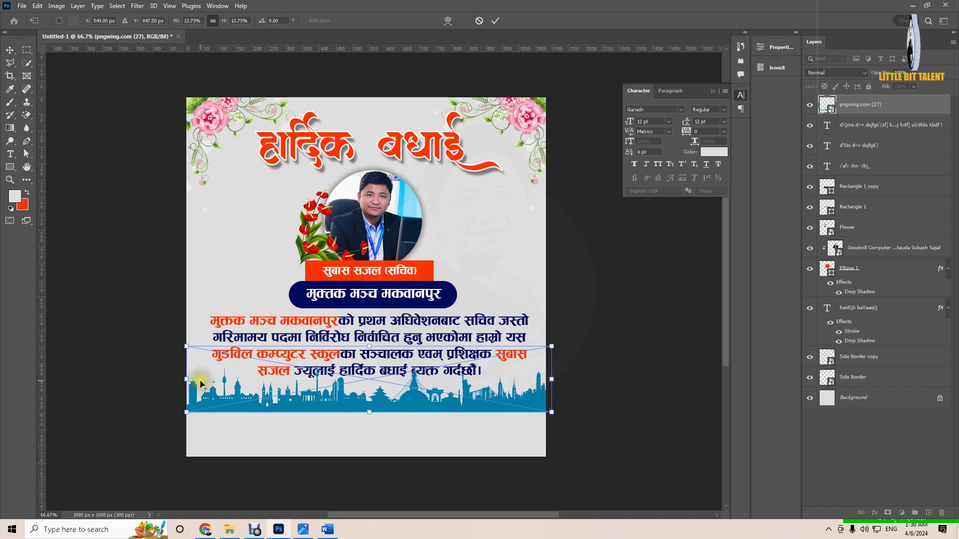
drag(182, 381, 181, 383)
key(Return)
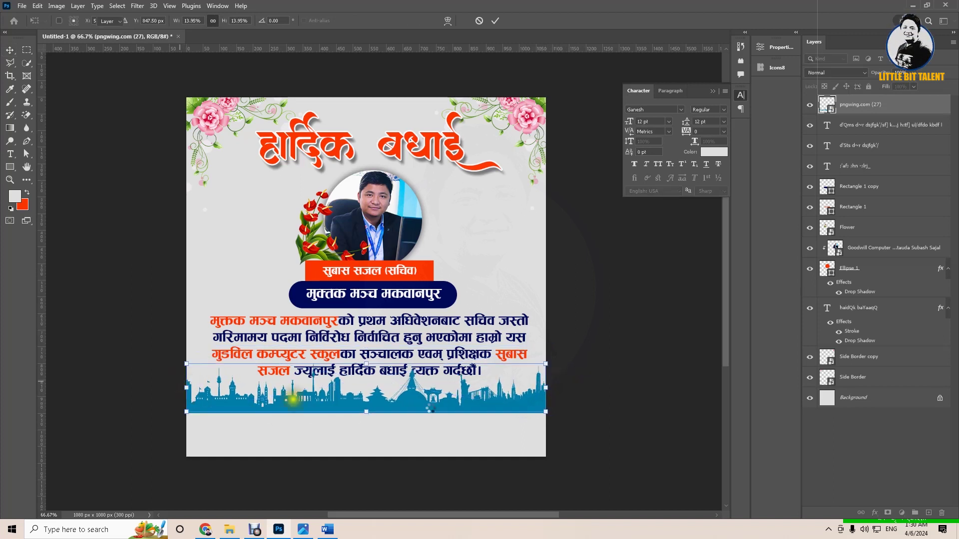
Send the skyline behind the other layers, lower its opacity, and raise it about 25 px
key(ctrl+shift+bracketleft)
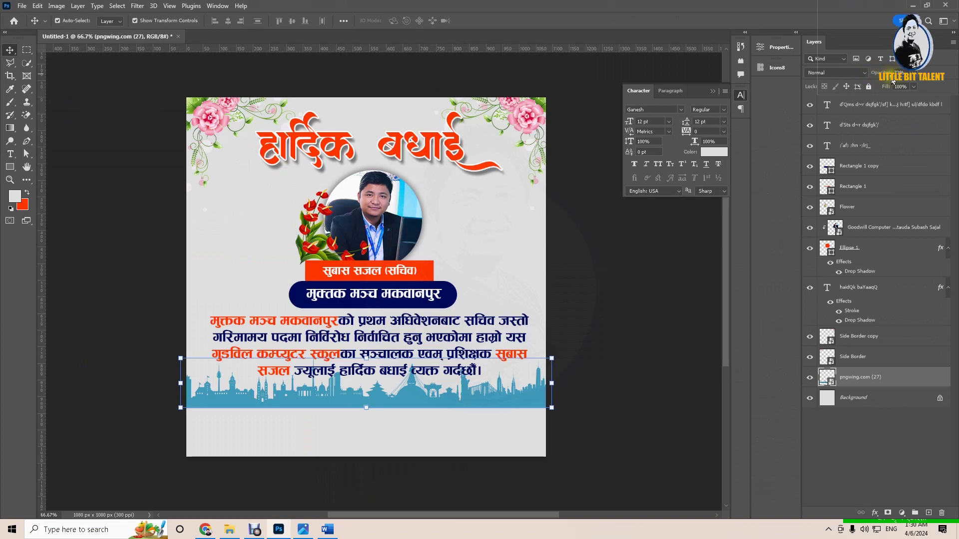
mouse_move(878, 73)
mouse_down()
mouse_move(870, 74)
mouse_move(877, 74)
mouse_up()
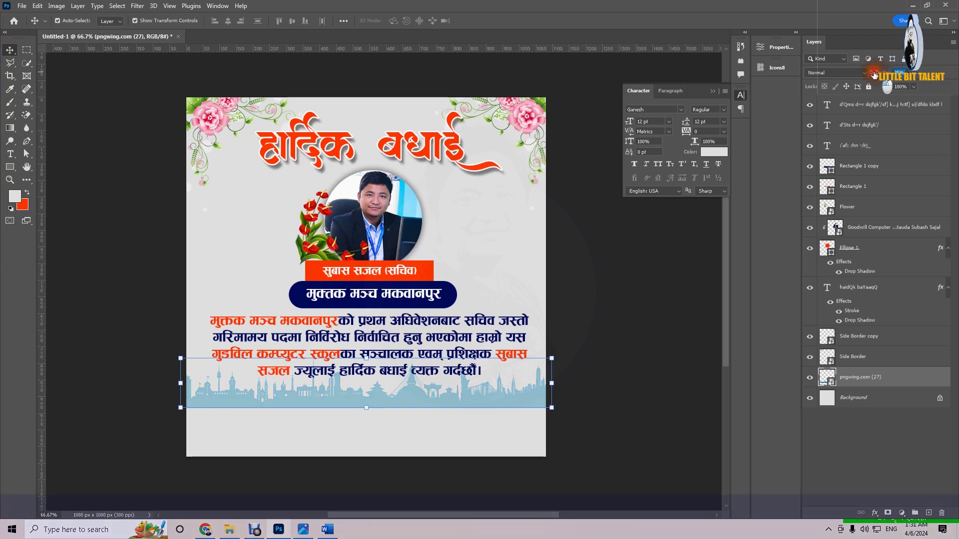
drag(875, 74, 870, 75)
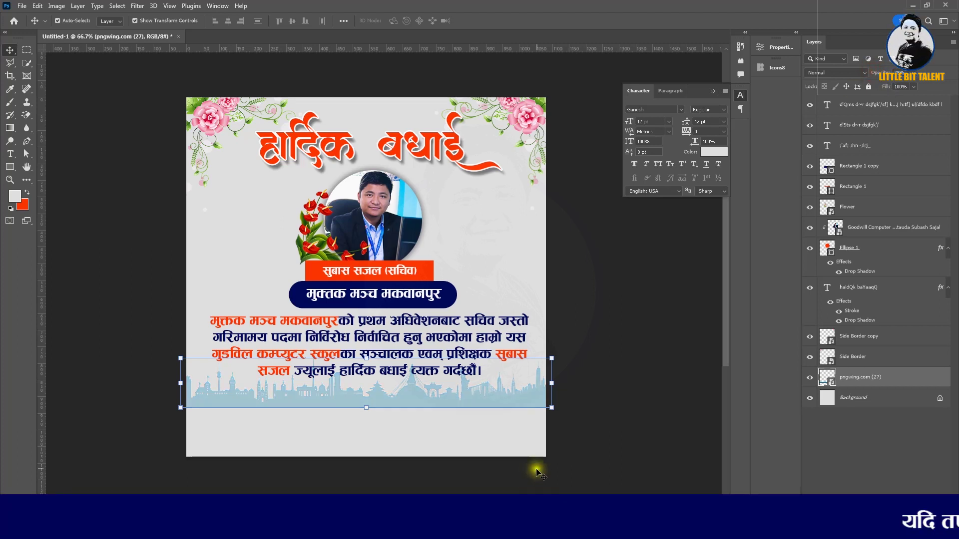
drag(503, 405, 501, 392)
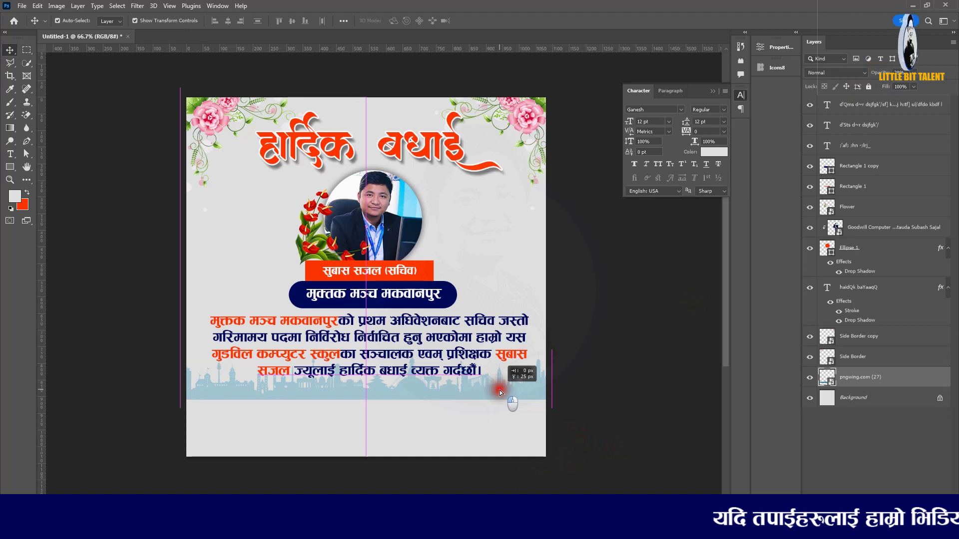
Draw a footer rectangle across the bottom of the card
key(u)
drag(187, 411, 546, 456)
click(112, 20)
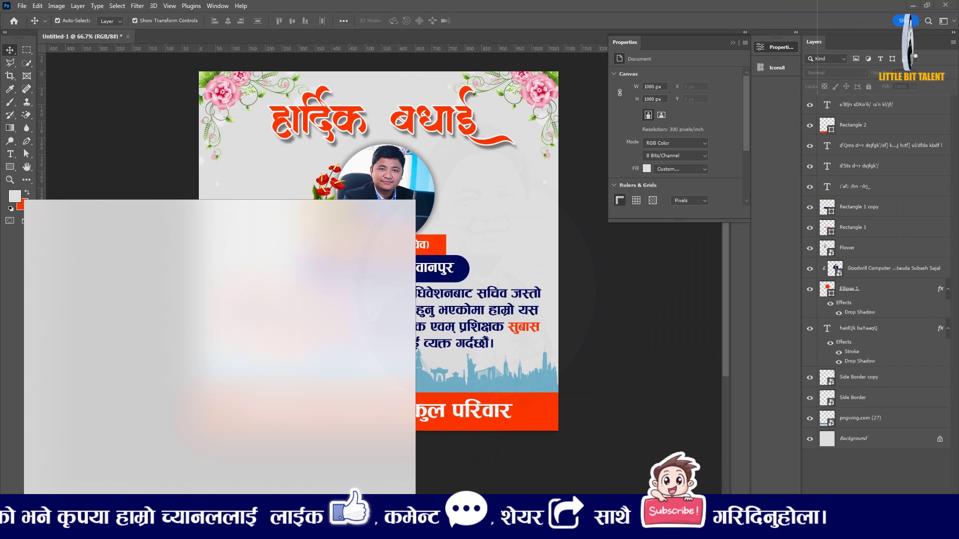
Search Windows for 'char' to find Character Map
text(char)
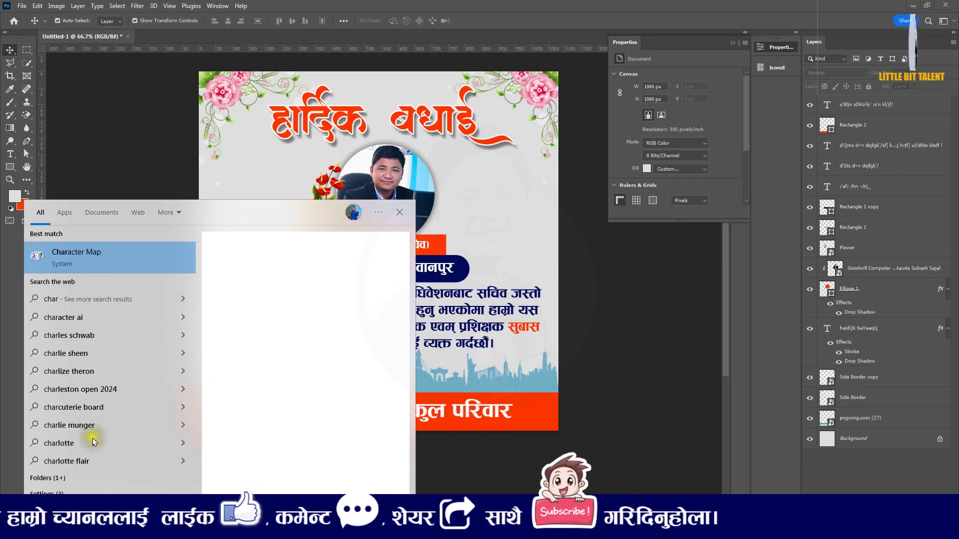
Copy the Pasupati ornamental divider glyph from Character Map and return to Photoshop
click(65, 256)
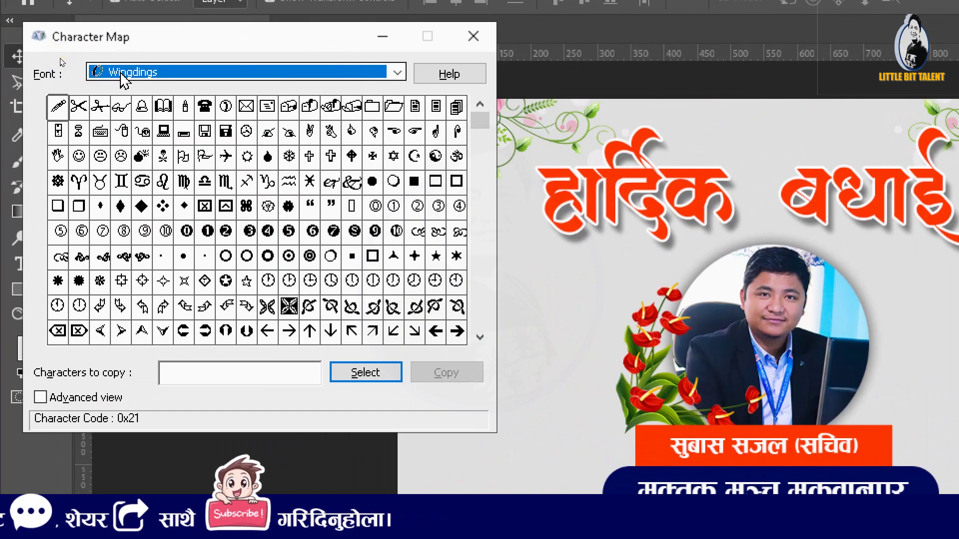
text(pas)
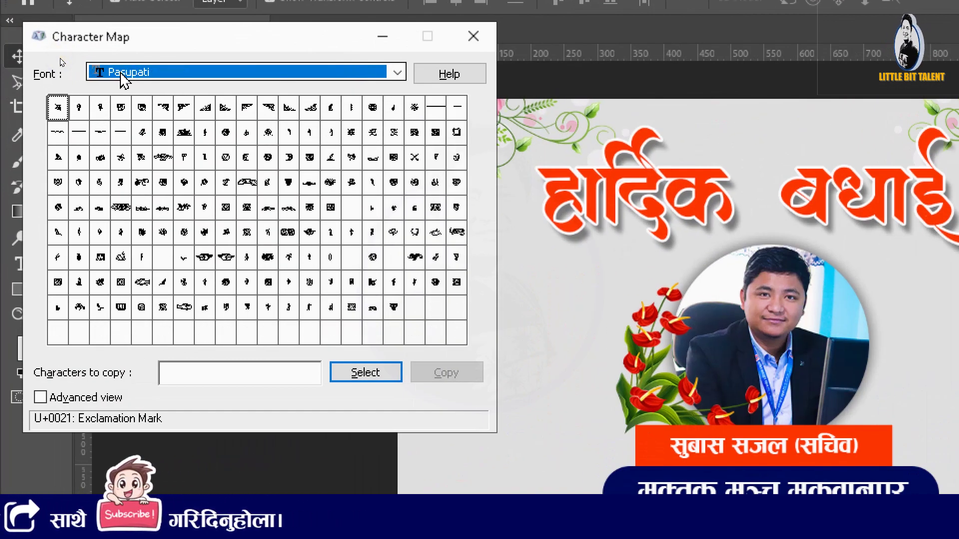
click(436, 107)
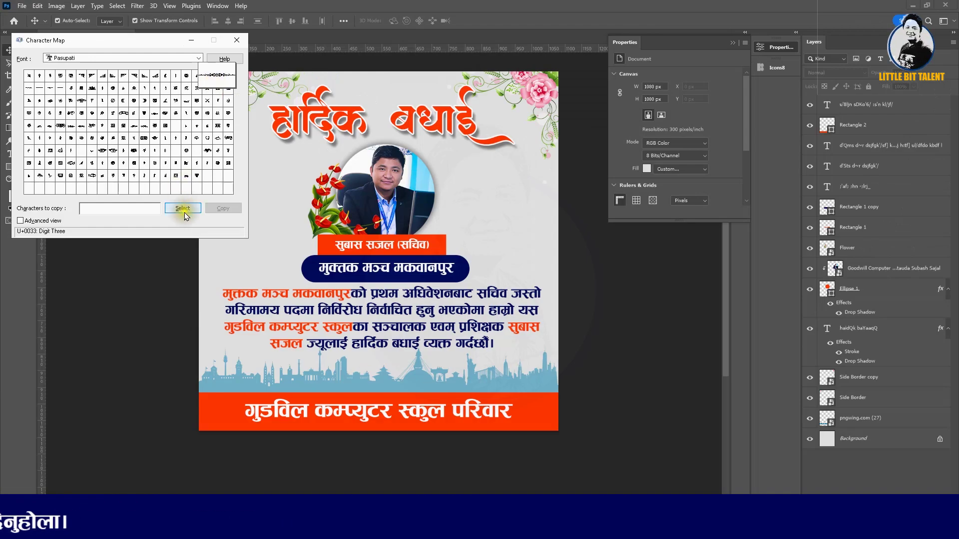
click(182, 208)
click(223, 209)
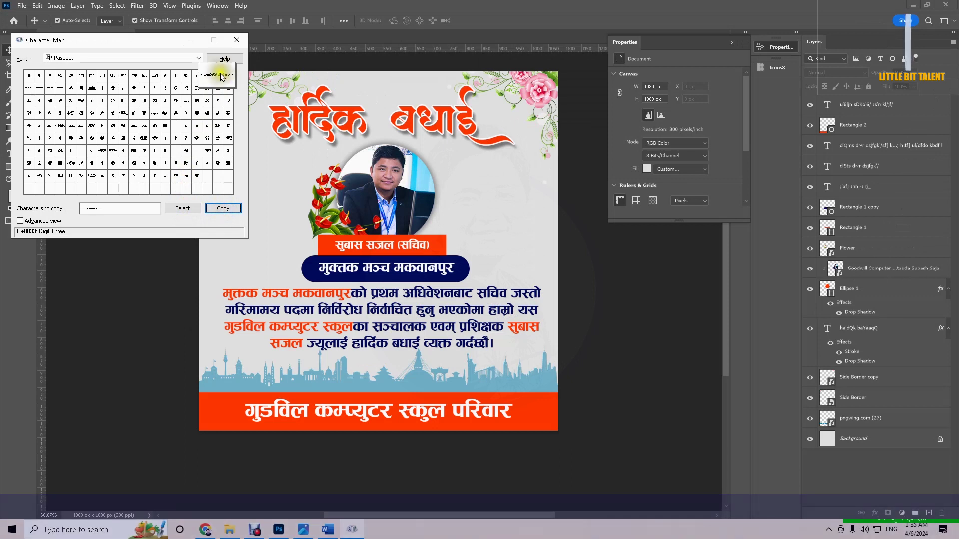
click(191, 40)
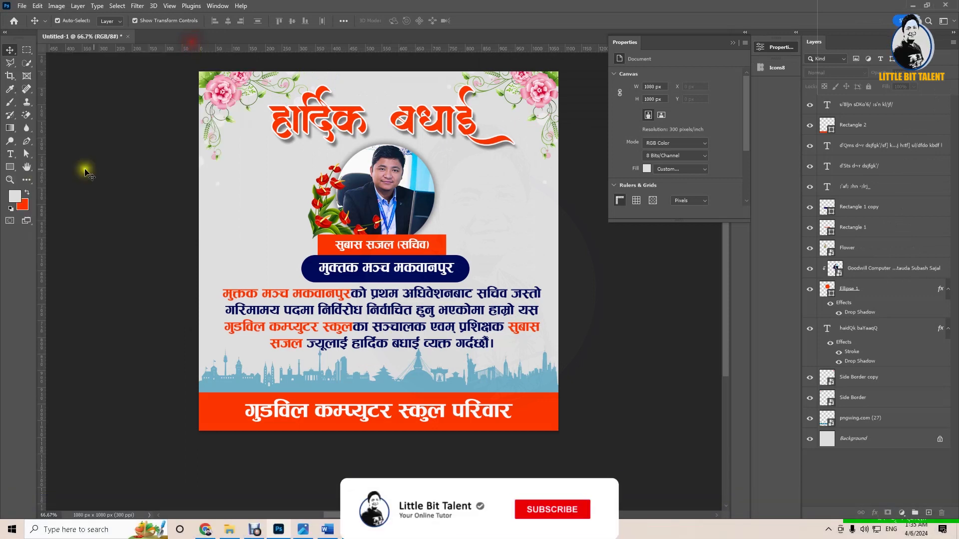
click(10, 159)
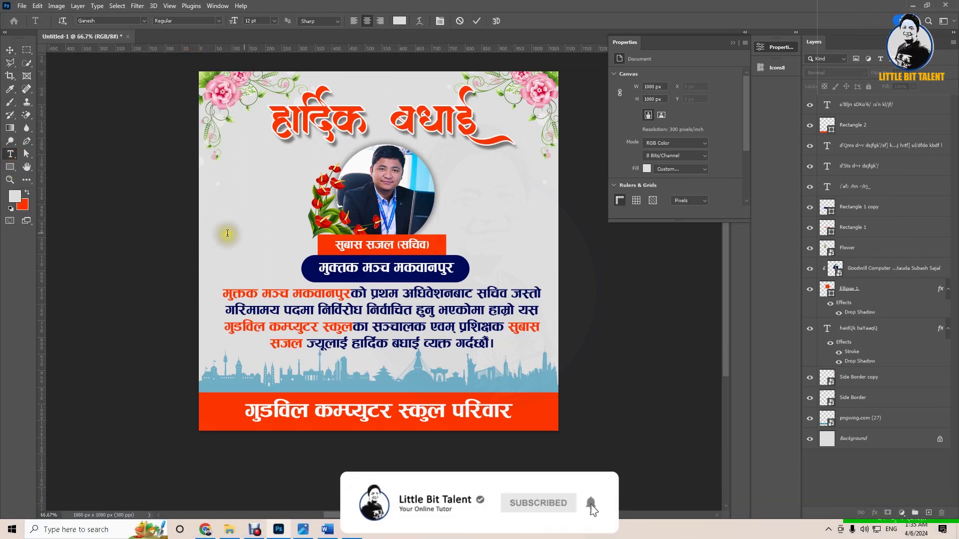
Paste the ornament glyph as new text left of the photo, coloured with the banner's navy
click(237, 232)
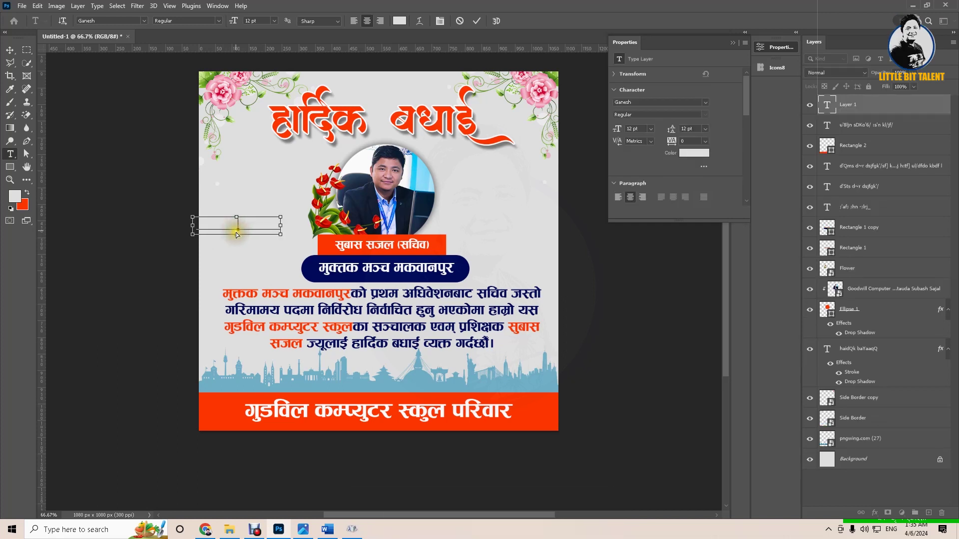
key(ctrl+v)
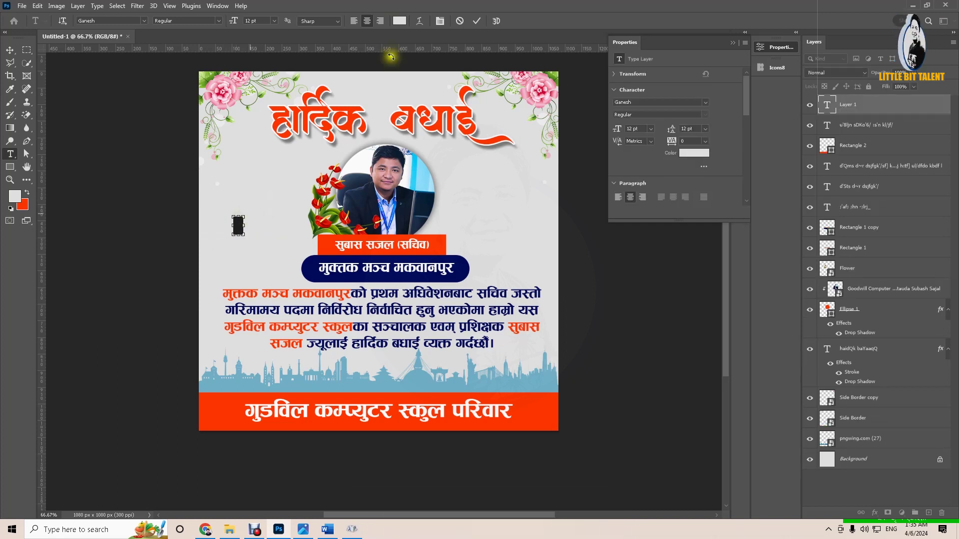
click(400, 21)
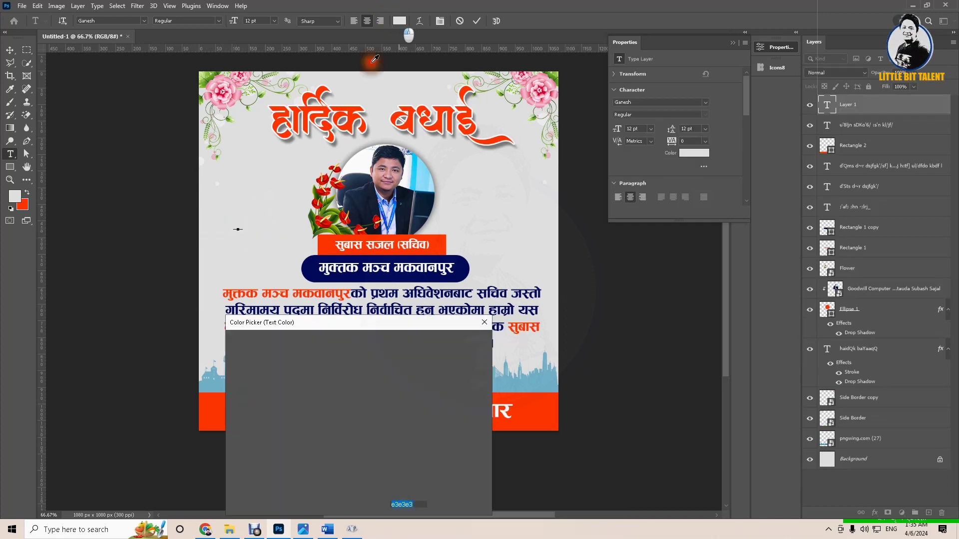
click(305, 269)
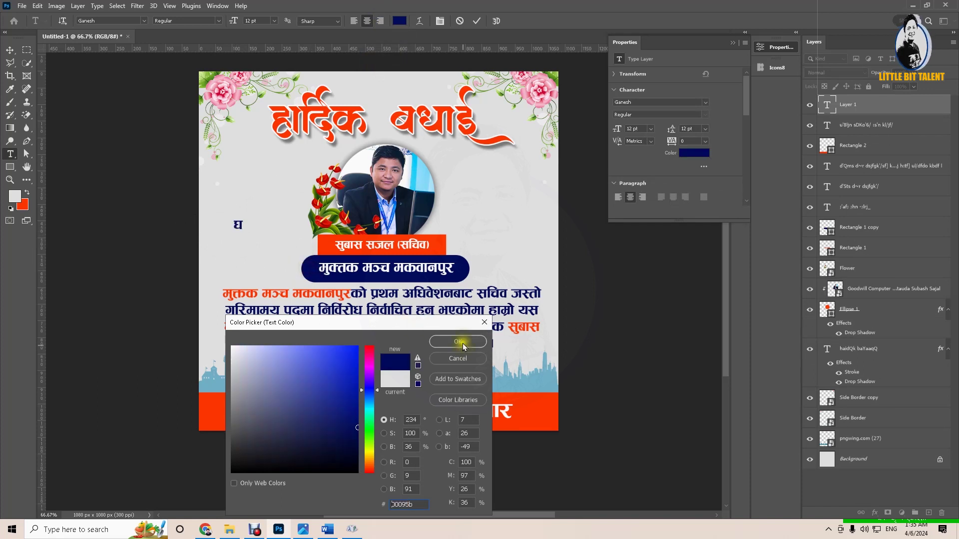
click(463, 344)
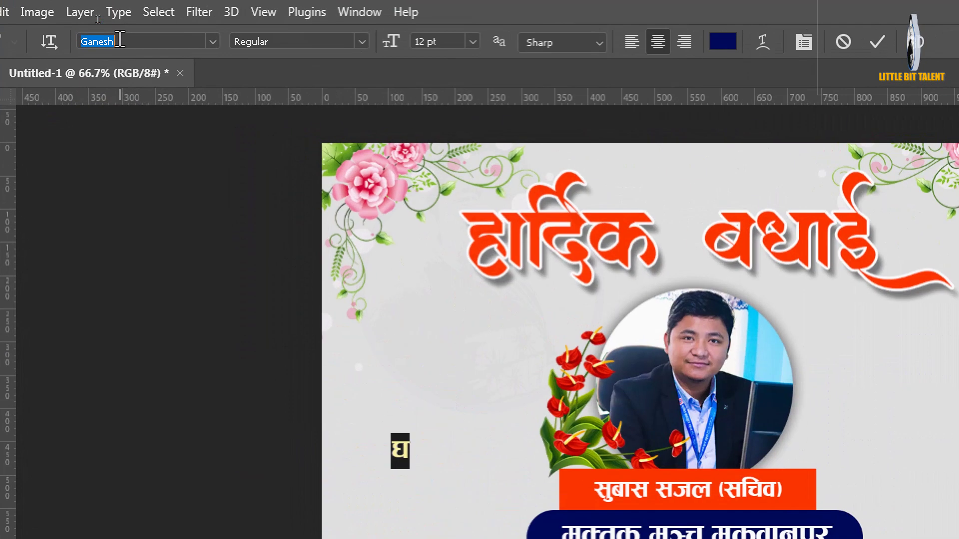
Set the ornament text to the Pasupati font, commit it and begin scaling it up
text(pl)
key(BackSpace)
text(asu)
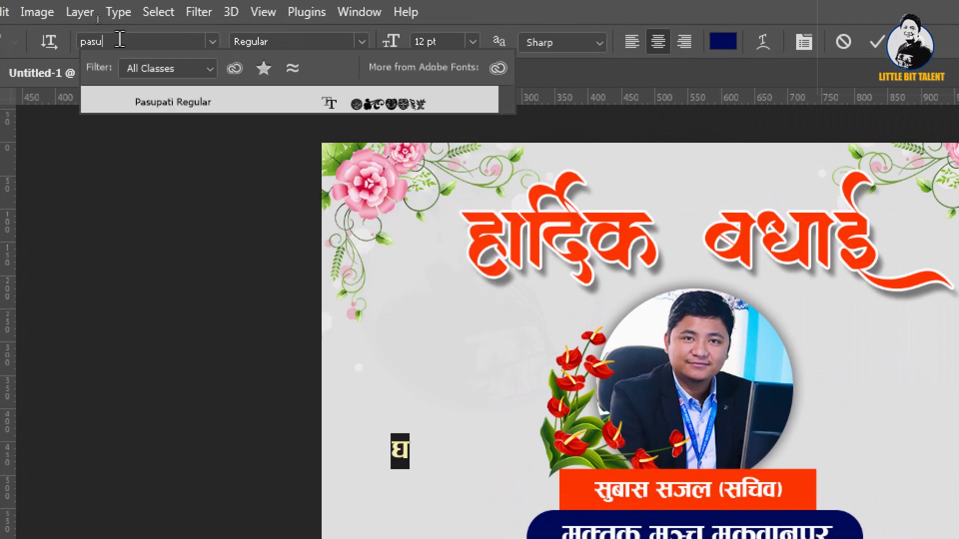
click(150, 100)
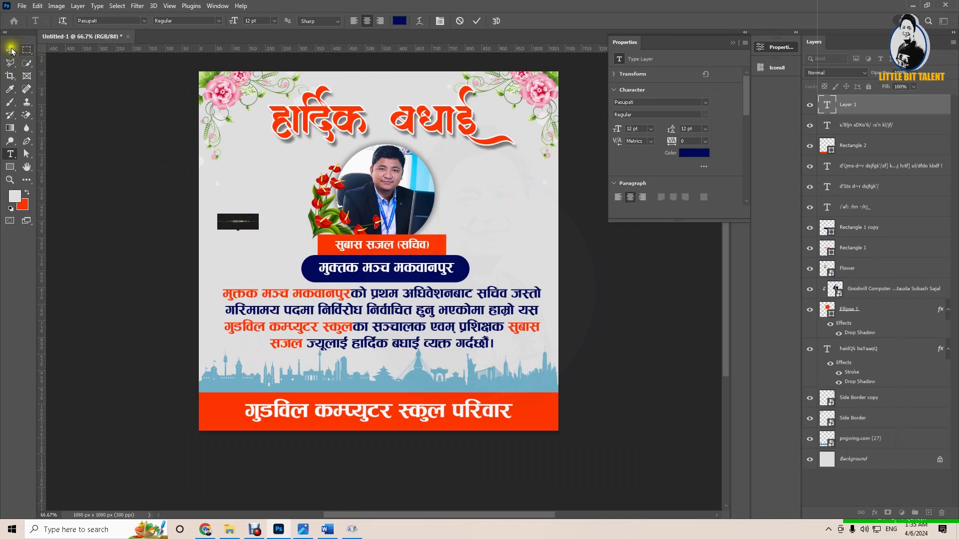
click(11, 50)
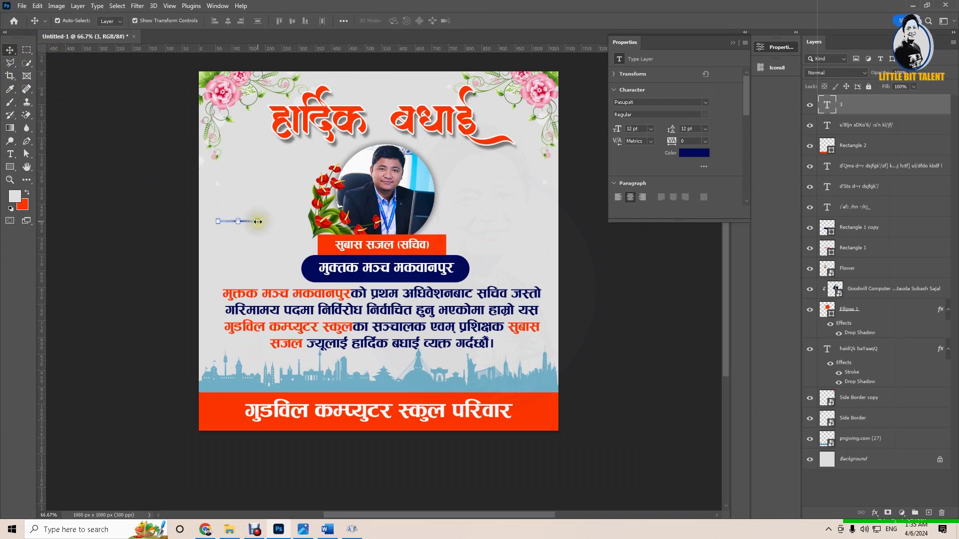
drag(257, 220, 387, 221)
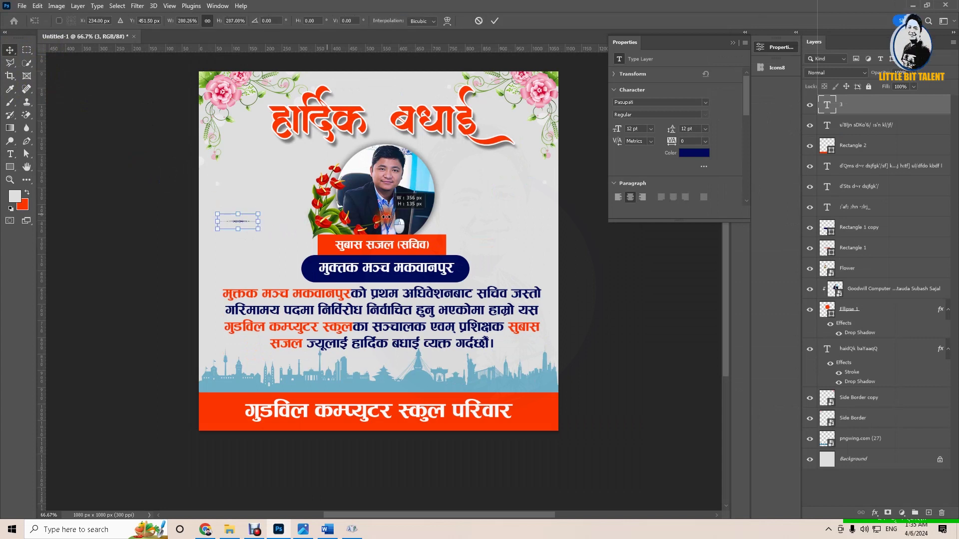
Apply the ornament enlargement, line it up left of the navy banner, and move its layer just above Background
click(290, 220)
mouse_move(296, 227)
mouse_down()
mouse_move(308, 266)
mouse_move(263, 246)
mouse_move(315, 271)
mouse_move(286, 275)
mouse_up()
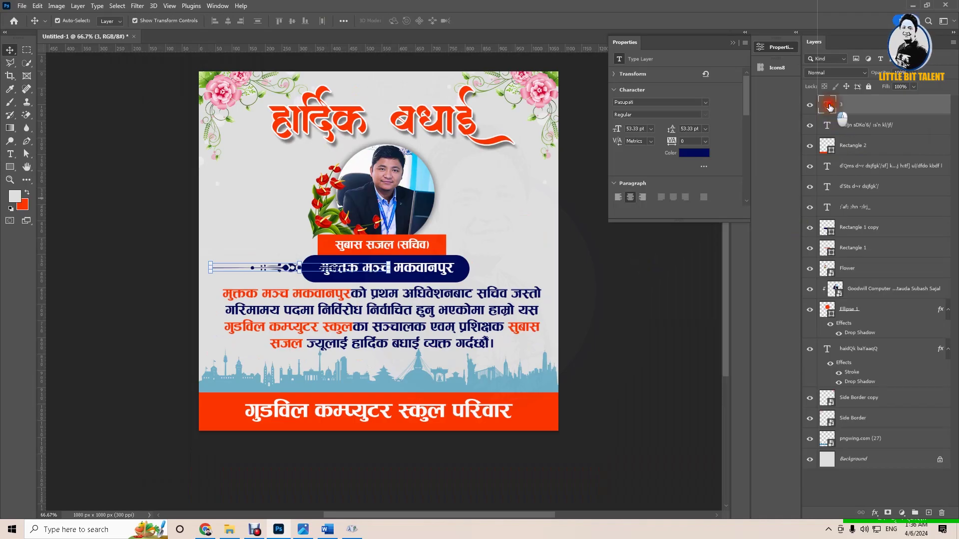
drag(829, 106, 861, 448)
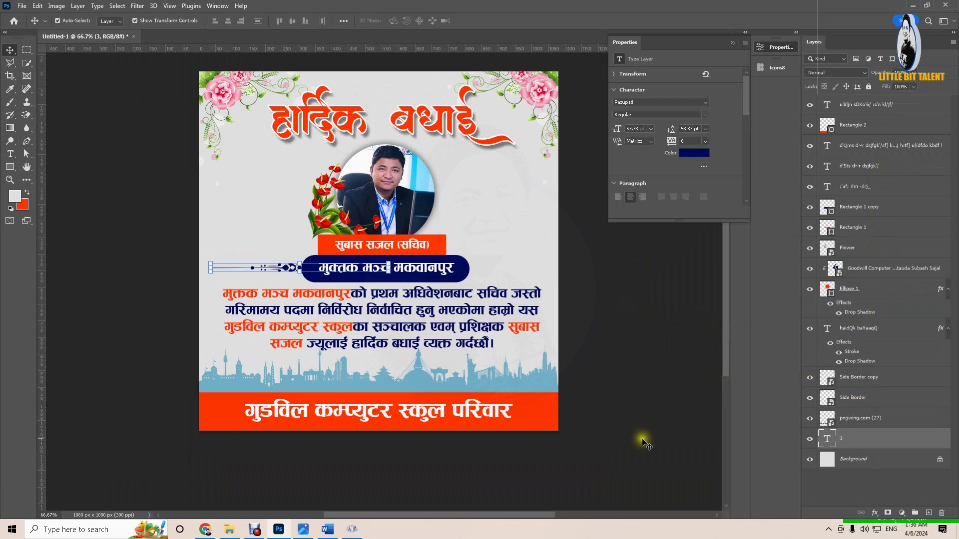
drag(285, 272, 475, 271)
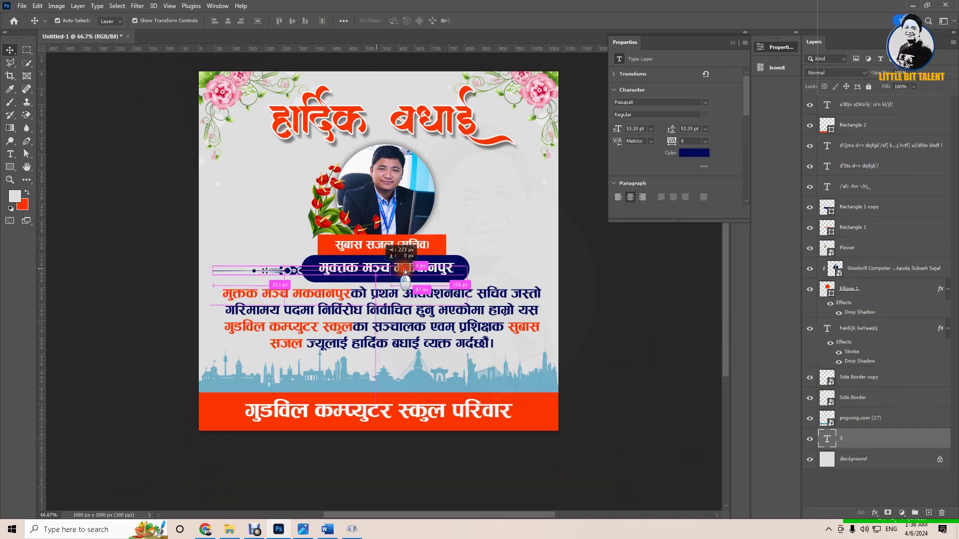
Copy the ornament to the right of the navy banner and adjust the gap between the हार्दिक बधाई title words
drag(474, 270, 473, 268)
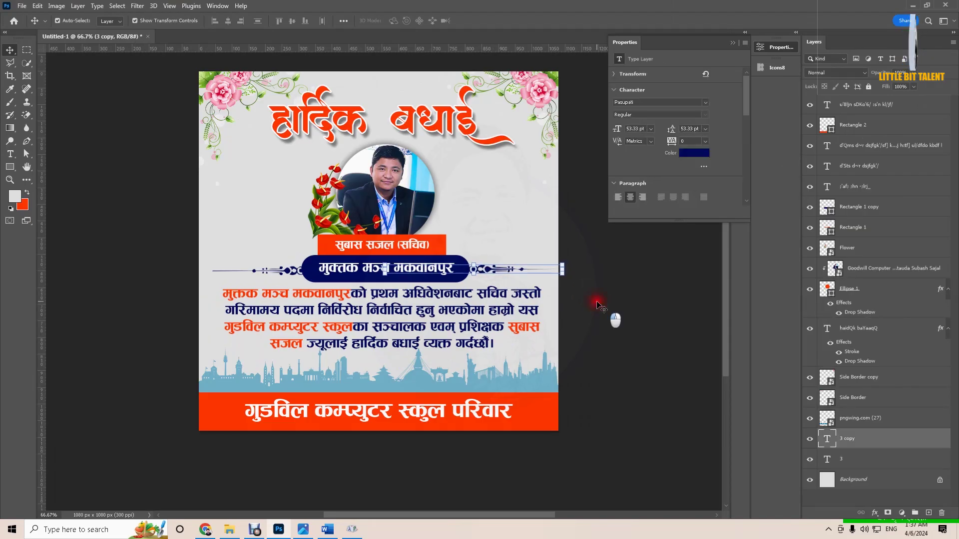
key(alt+bracketleft)
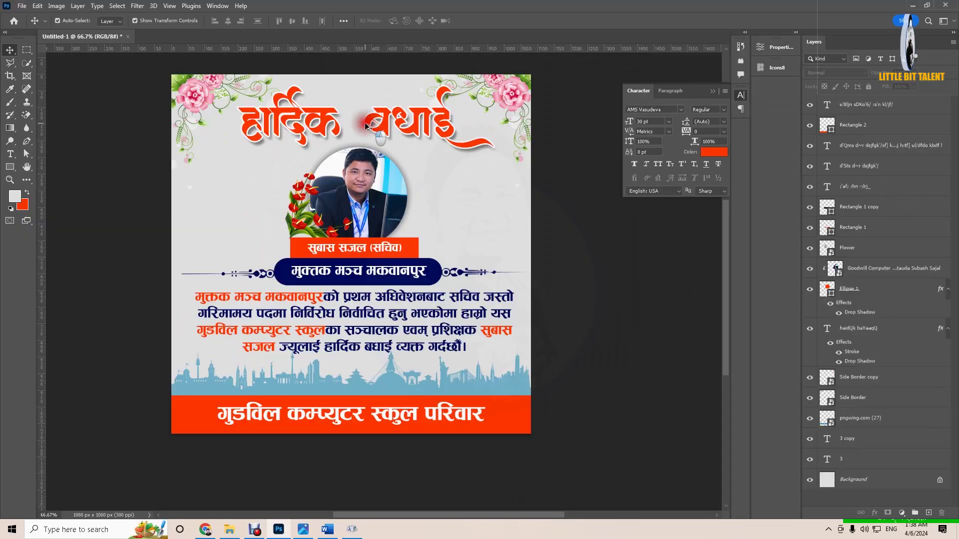
click(364, 126)
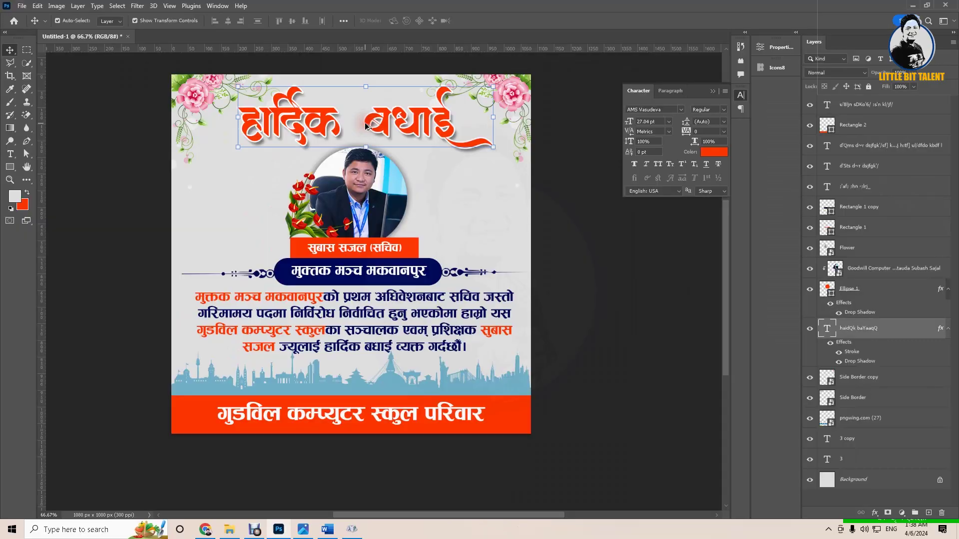
key(t)
click(365, 127)
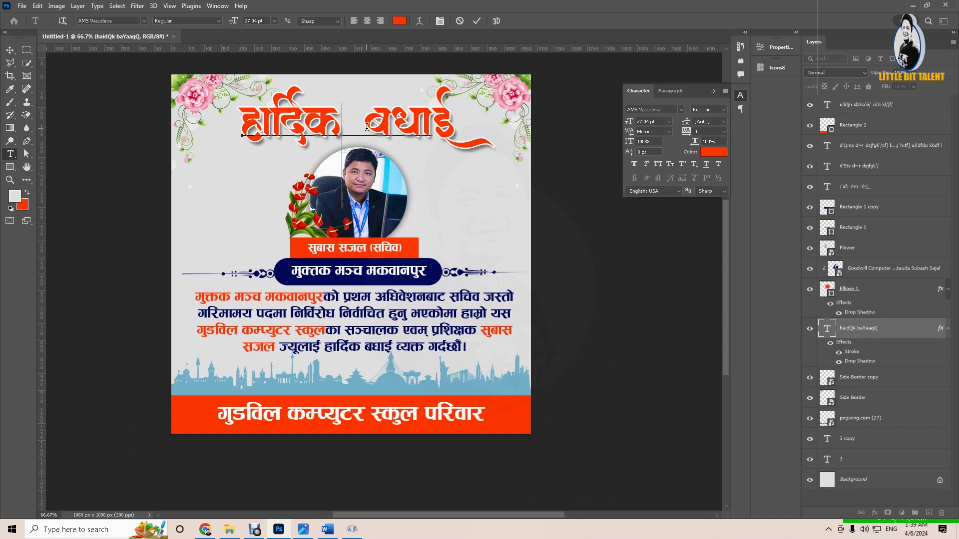
key(Delete)
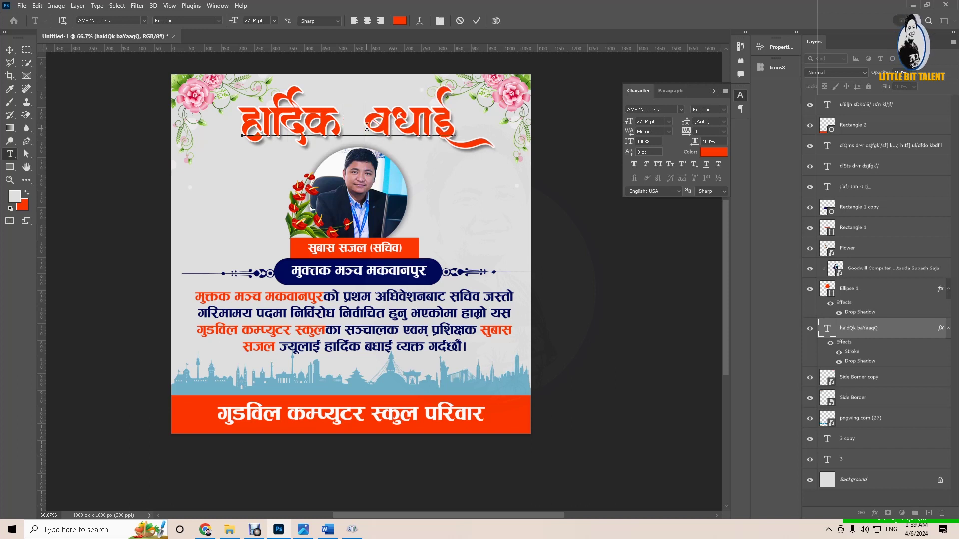
key(Delete)
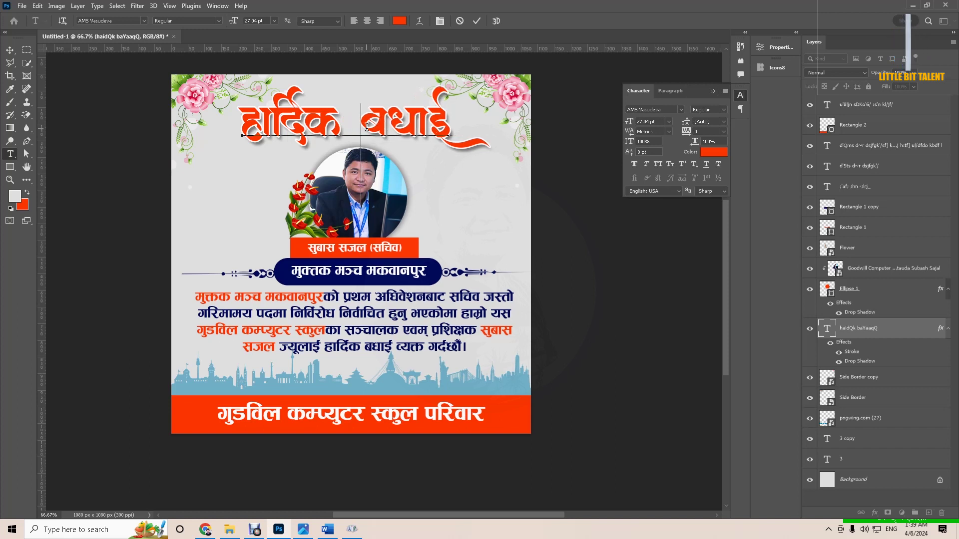
key(ctrl+Return)
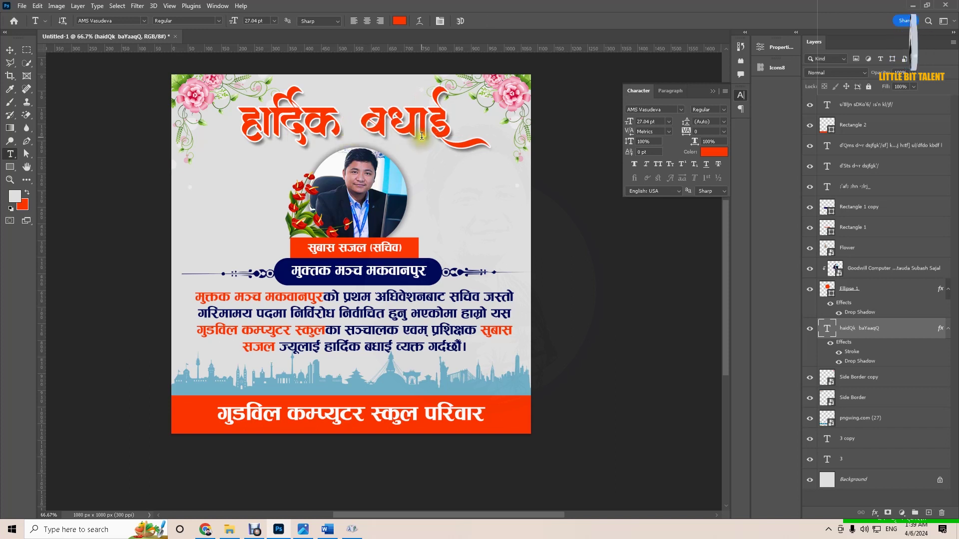
click(15, 51)
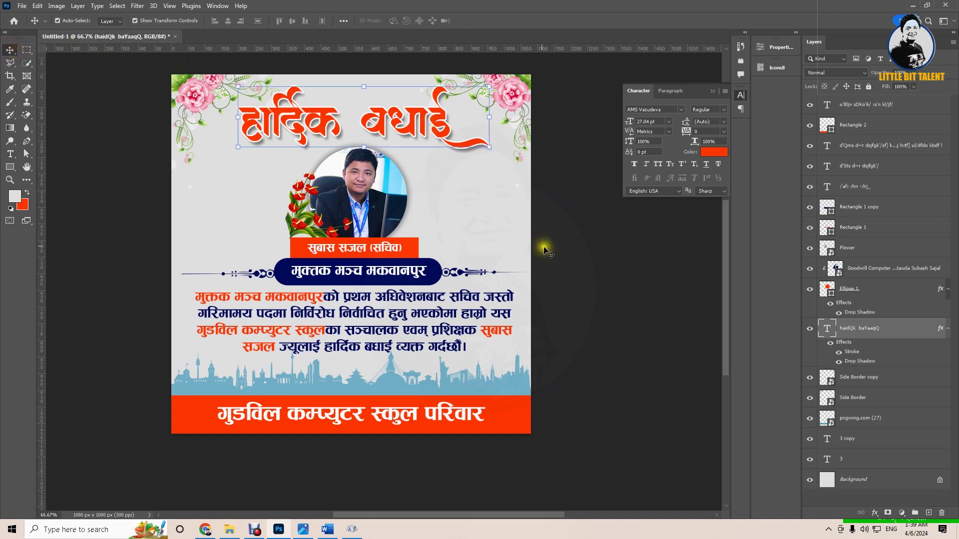
Collapse the Character panel and select every layer from the top text layer down to Background
click(420, 133)
click(537, 269)
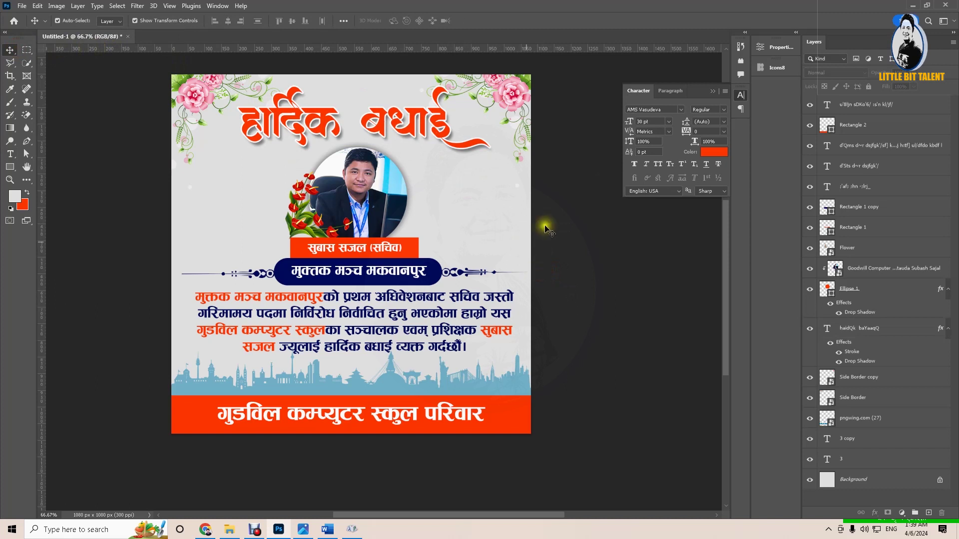
click(713, 92)
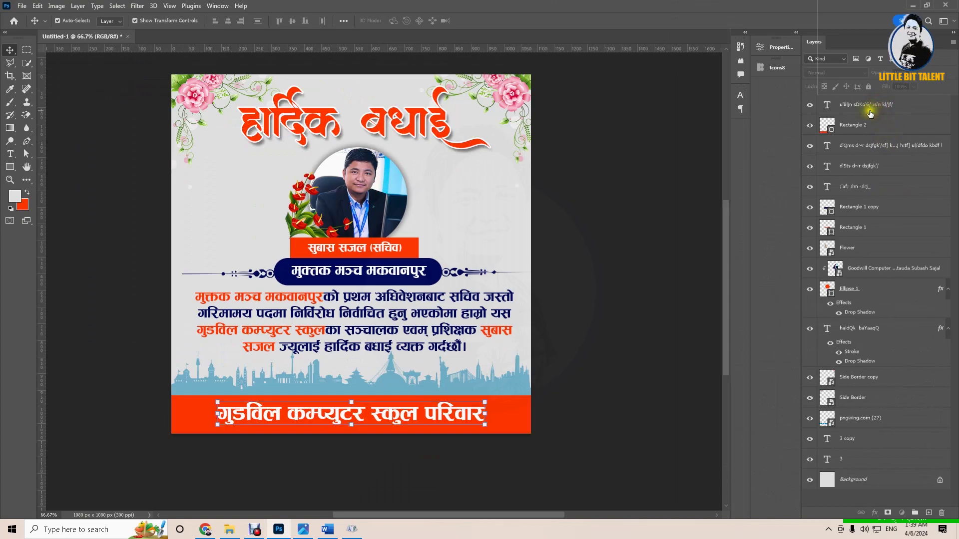
click(866, 107)
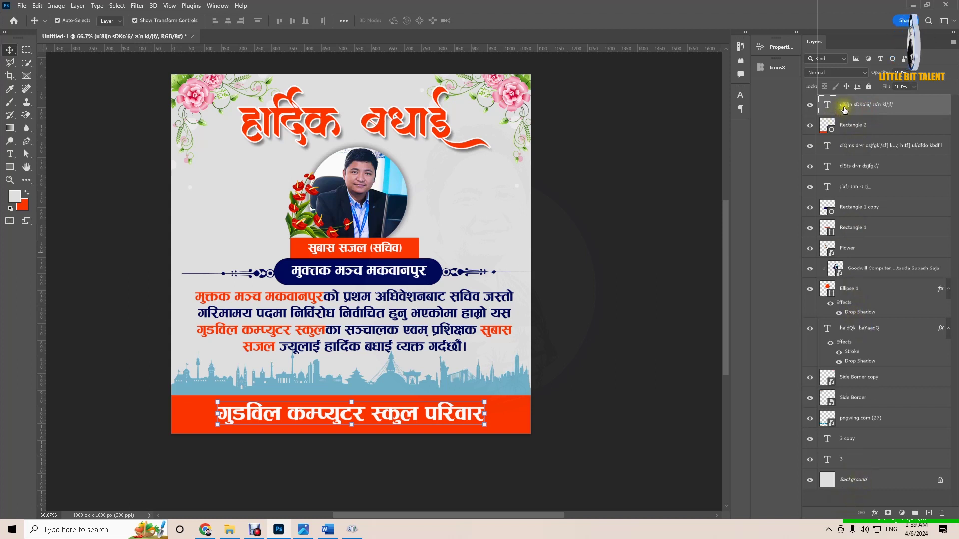
shift+click(859, 481)
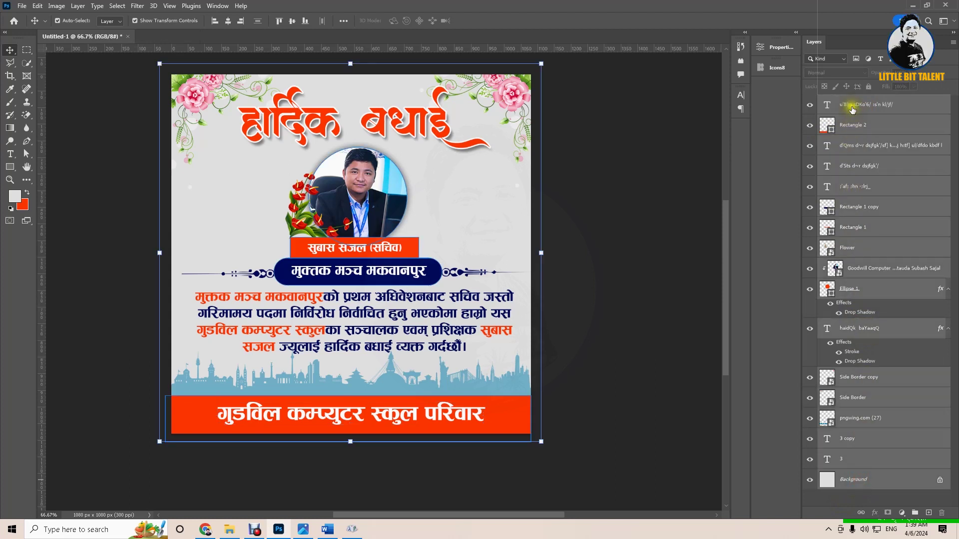
Merge all layers into one Background image and duplicate it as Layer 1
drag(435, 159, 450, 167)
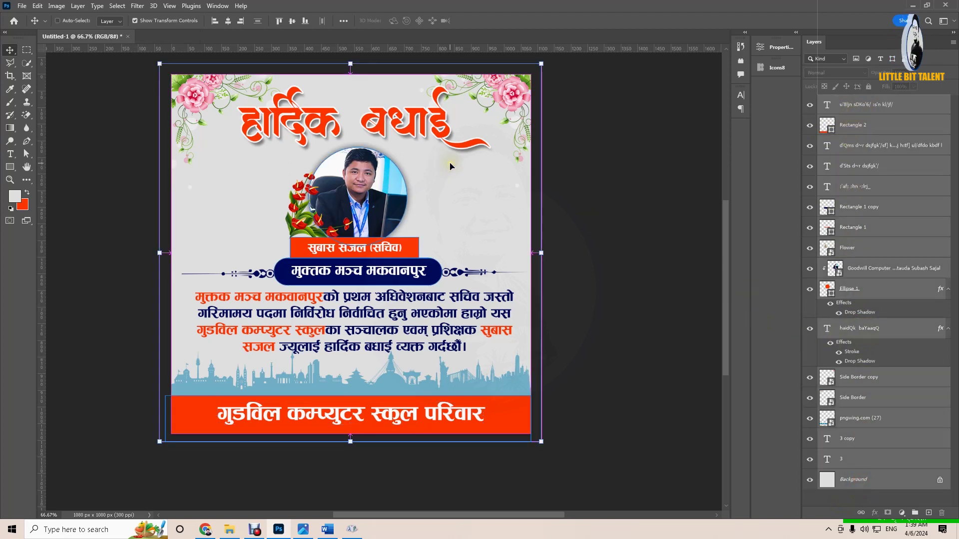
key(ctrl+e)
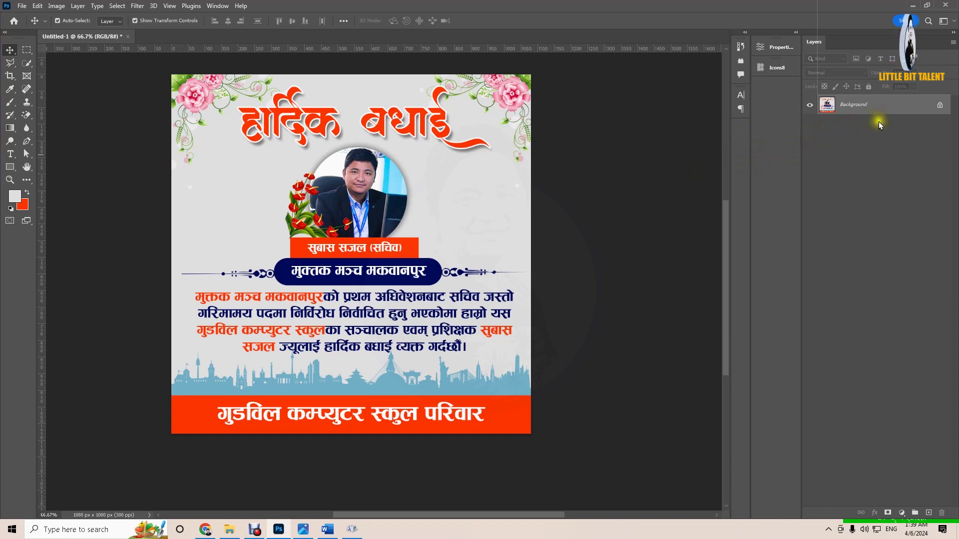
key(ctrl+j)
click(853, 129)
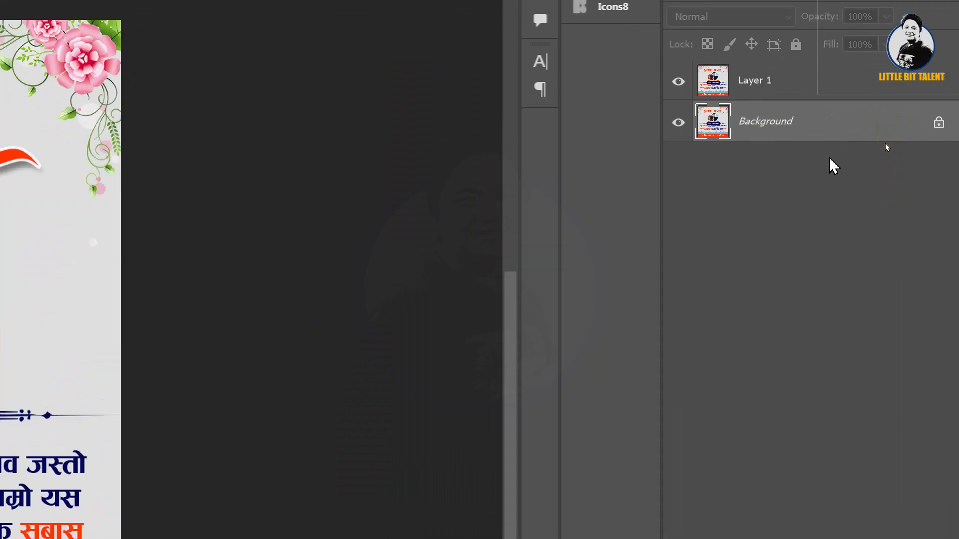
Scale Layer 1 to about 90% around its centre, leaving a grey margin around the card
click(750, 87)
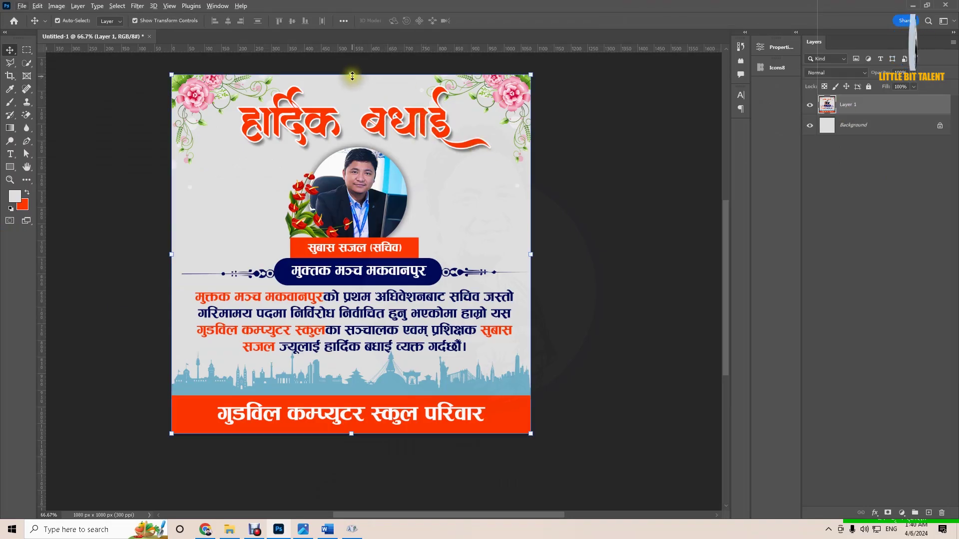
drag(353, 75, 357, 94)
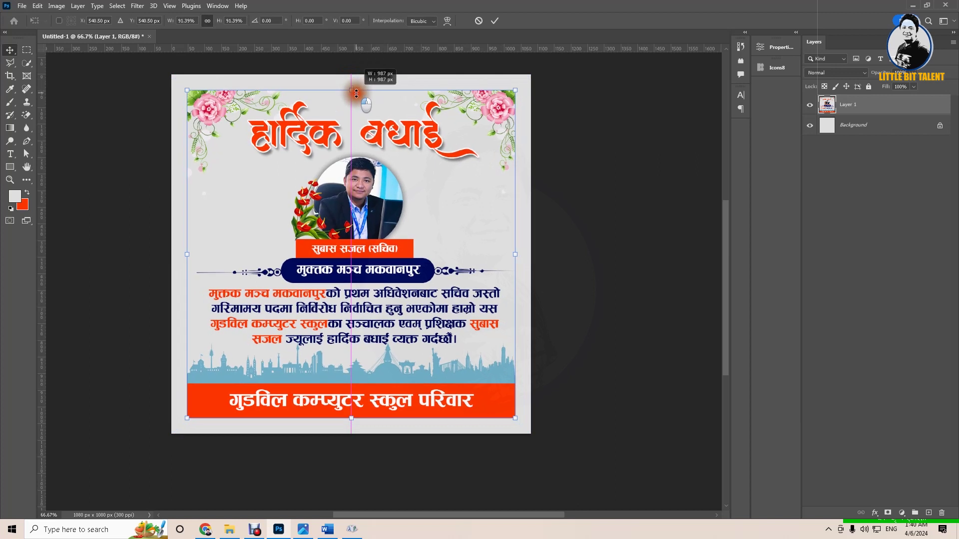
drag(357, 94, 357, 94)
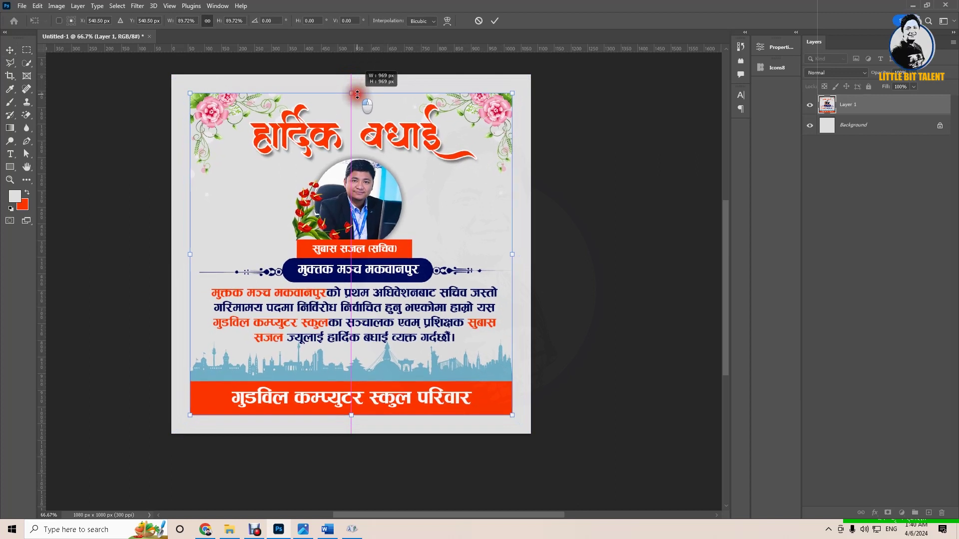
key(Return)
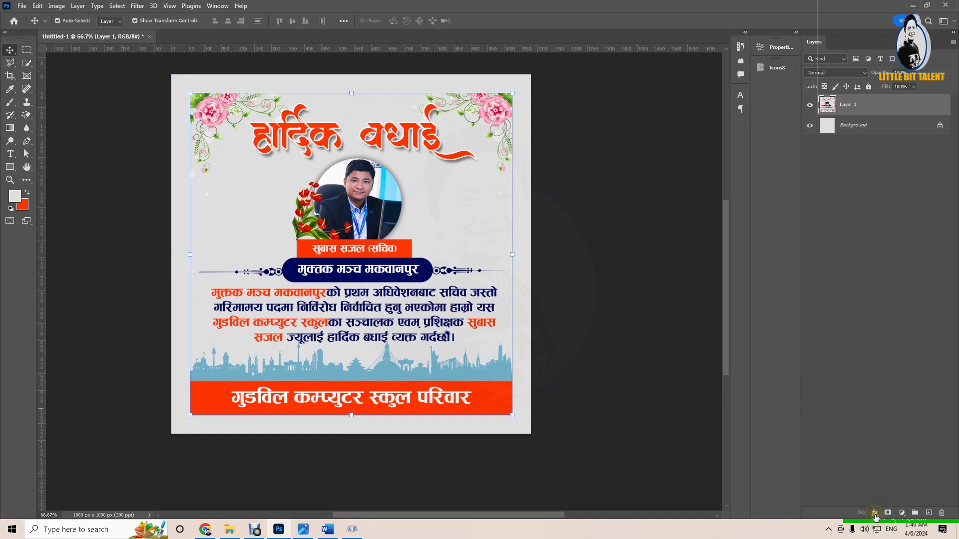
click(875, 513)
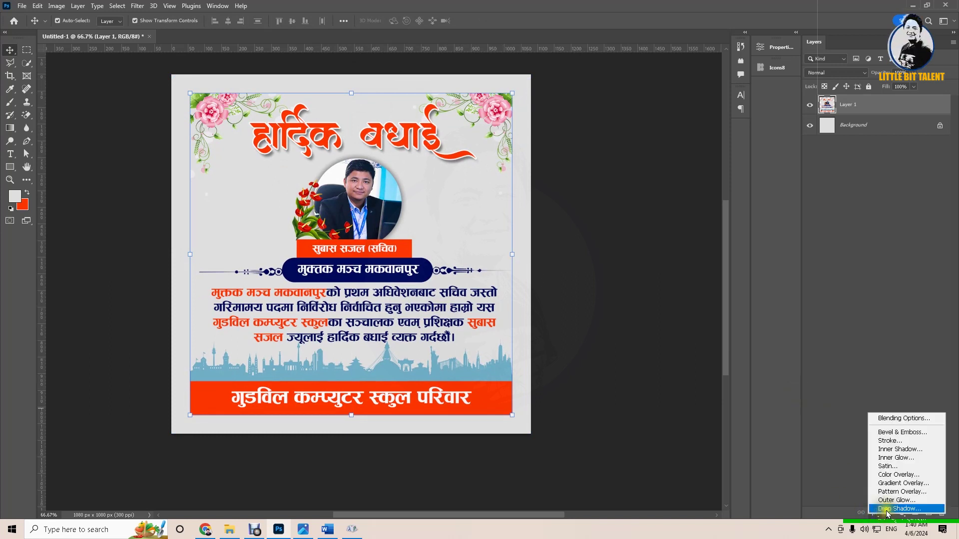
Add a Drop Shadow to the card with Distance 0 and Opacity 66%
click(890, 509)
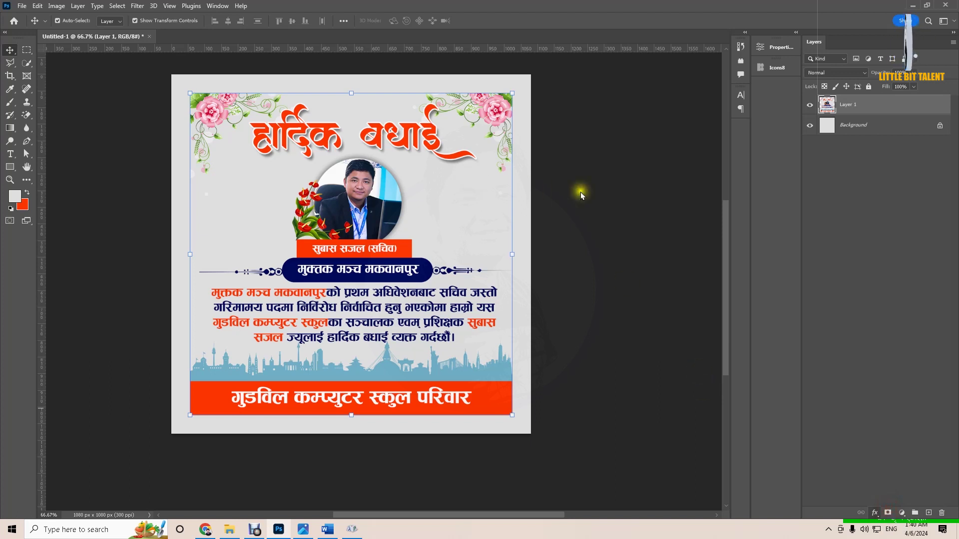
mouse_move(730, 248)
mouse_down()
mouse_move(717, 249)
mouse_move(726, 274)
mouse_up()
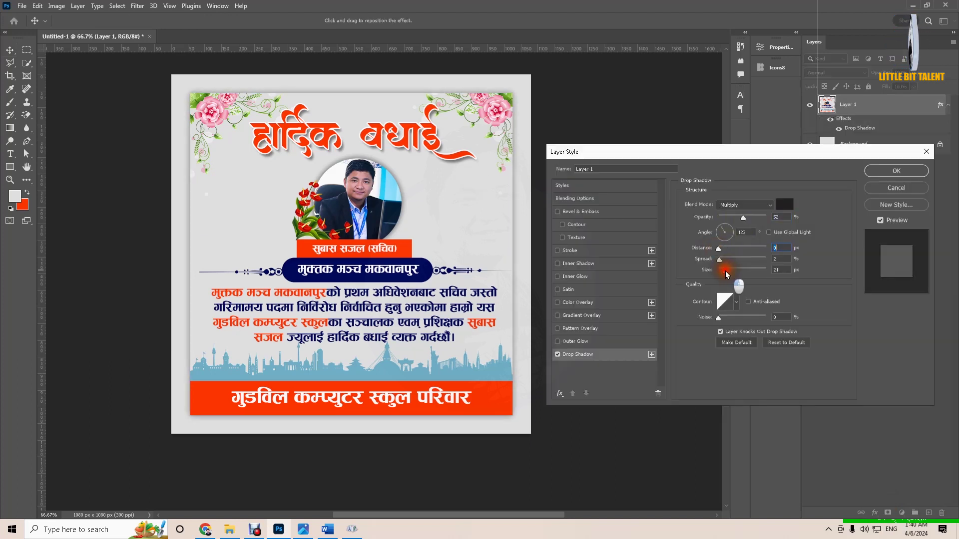
drag(743, 217, 750, 218)
click(888, 172)
text(Goodwill Graphics)
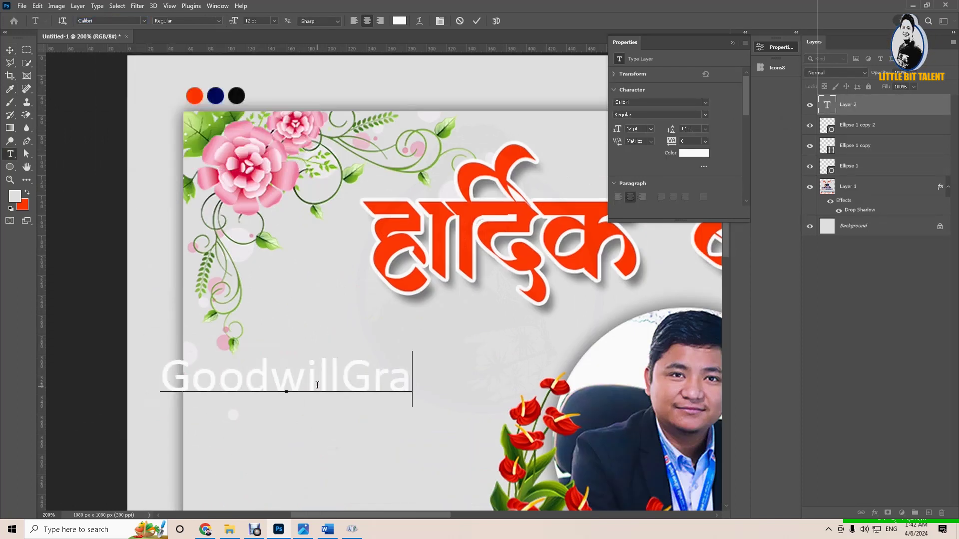
Shrink the Goodwill Graphics text to about a third and rotate it -90° beside the dots
drag(258, 371, 482, 373)
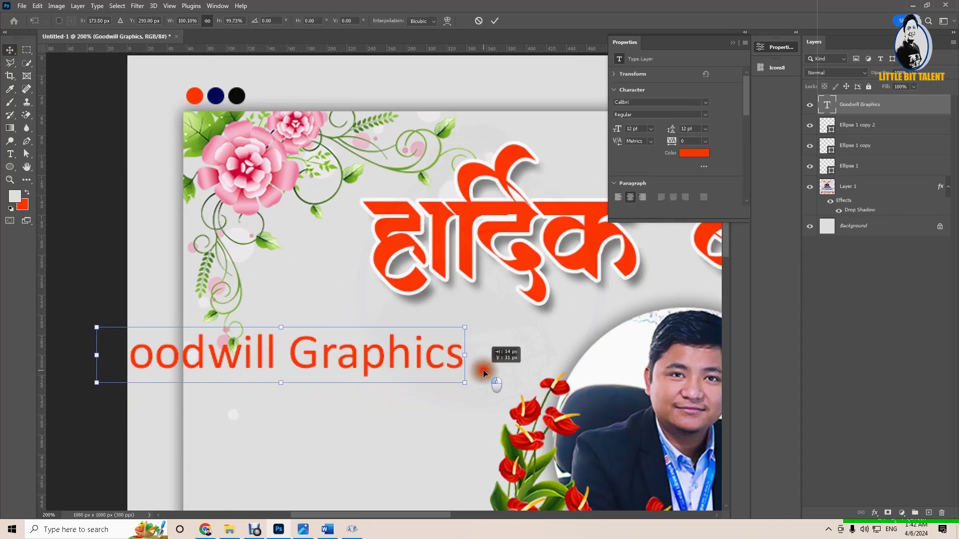
drag(373, 345, 240, 339)
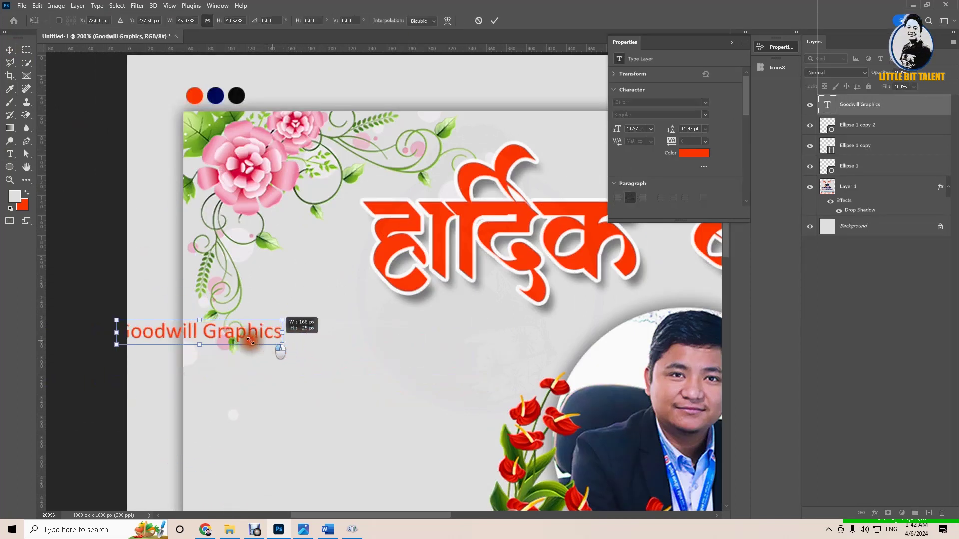
drag(248, 337, 209, 250)
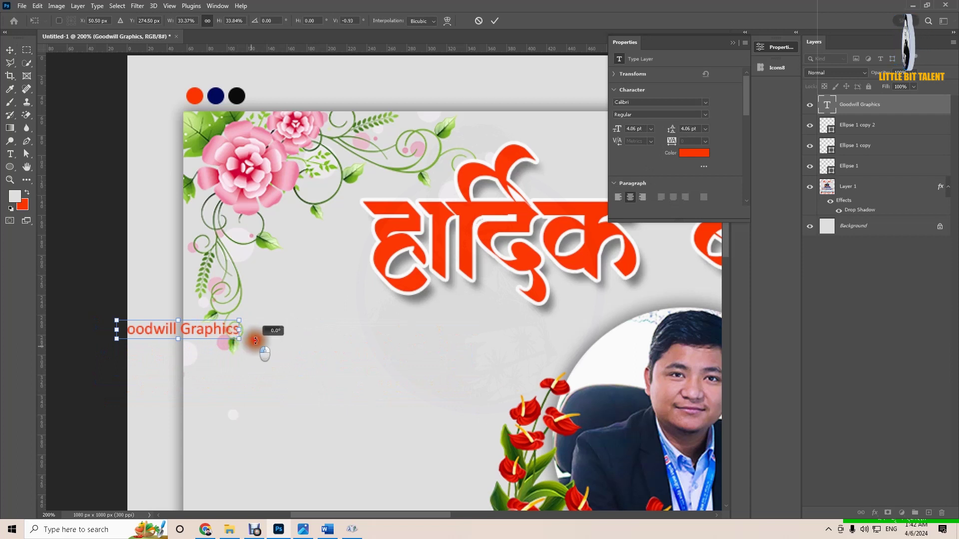
mouse_move(210, 250)
mouse_down()
mouse_move(186, 274)
mouse_move(173, 108)
mouse_up()
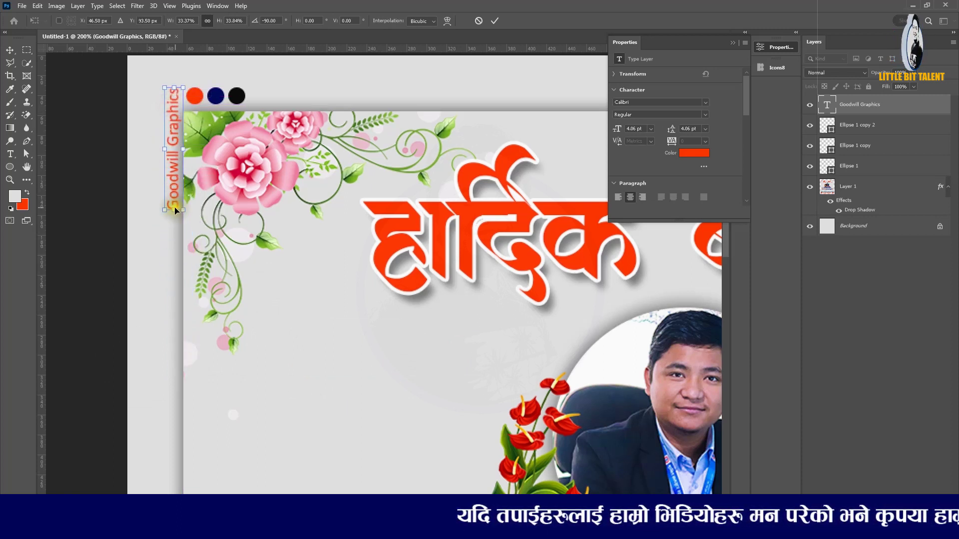
drag(174, 211, 175, 219)
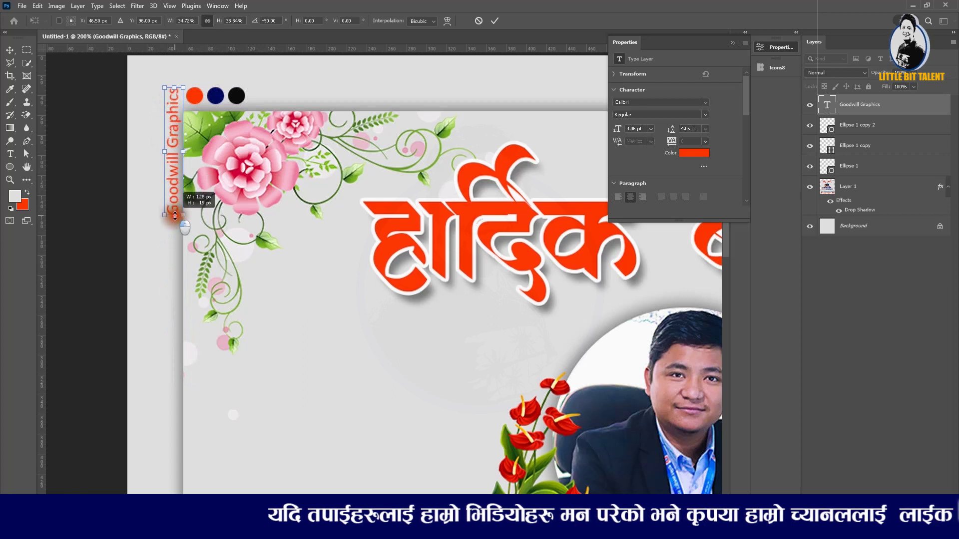
Nudge the vertical credit into place, confirm the transform and view the whole card
key(Left)
key(Left)
key(Left)
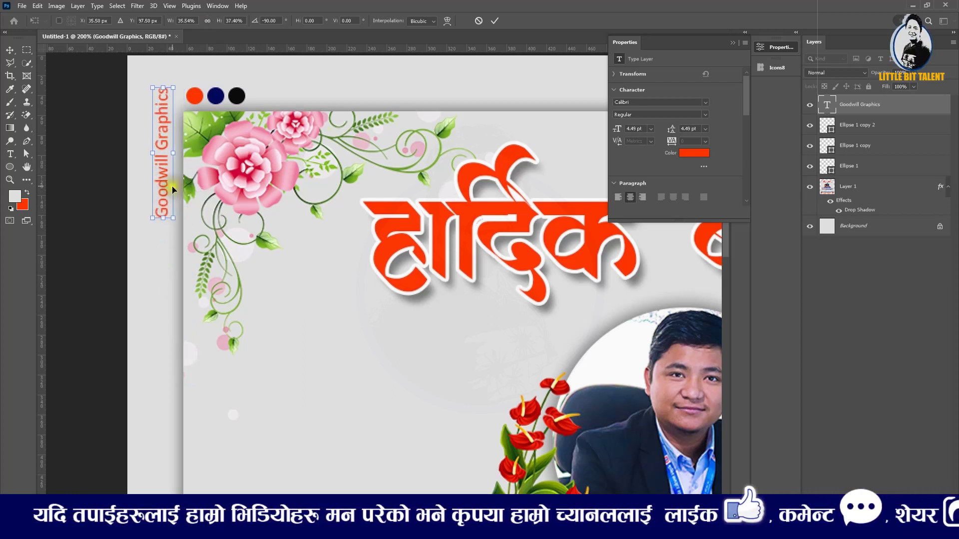
key(shift+Right)
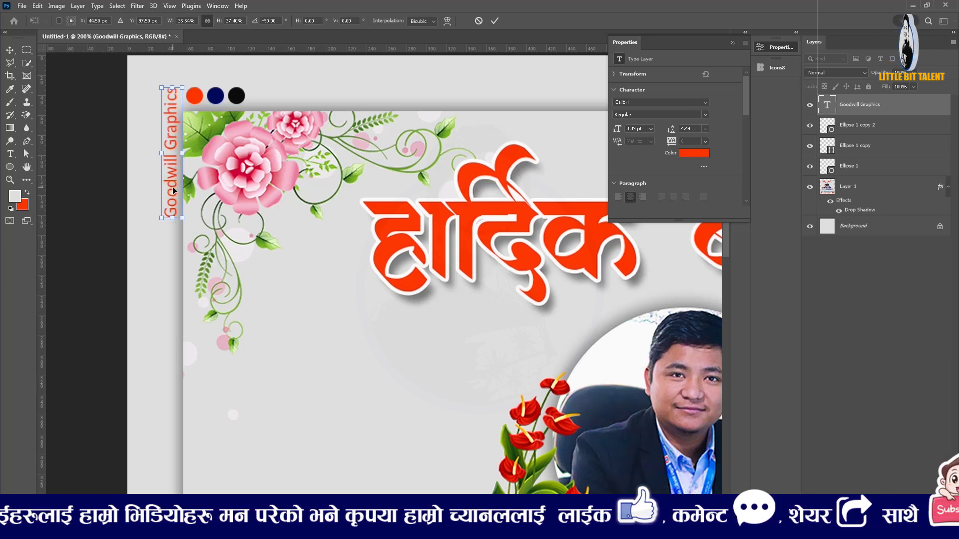
key(Left)
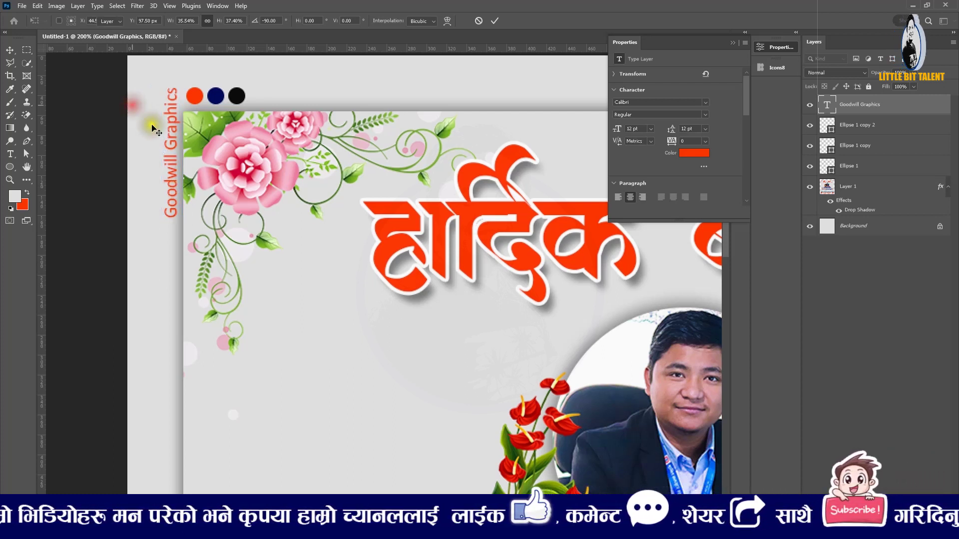
key(Return)
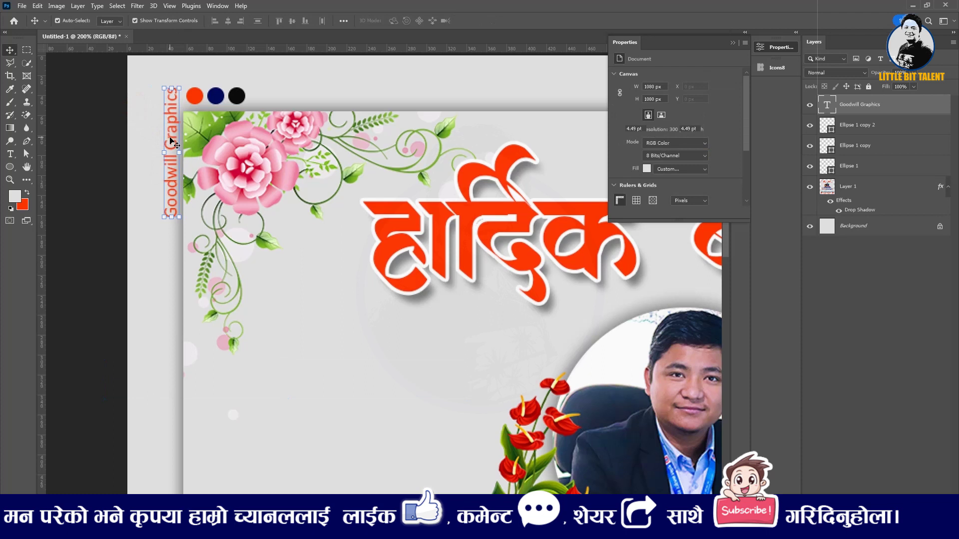
click(149, 97)
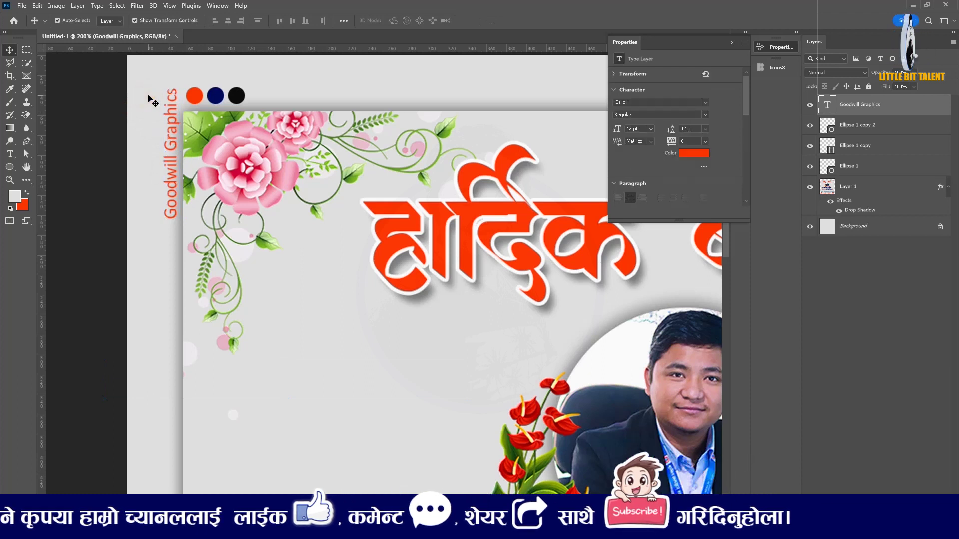
key(ctrl+0)
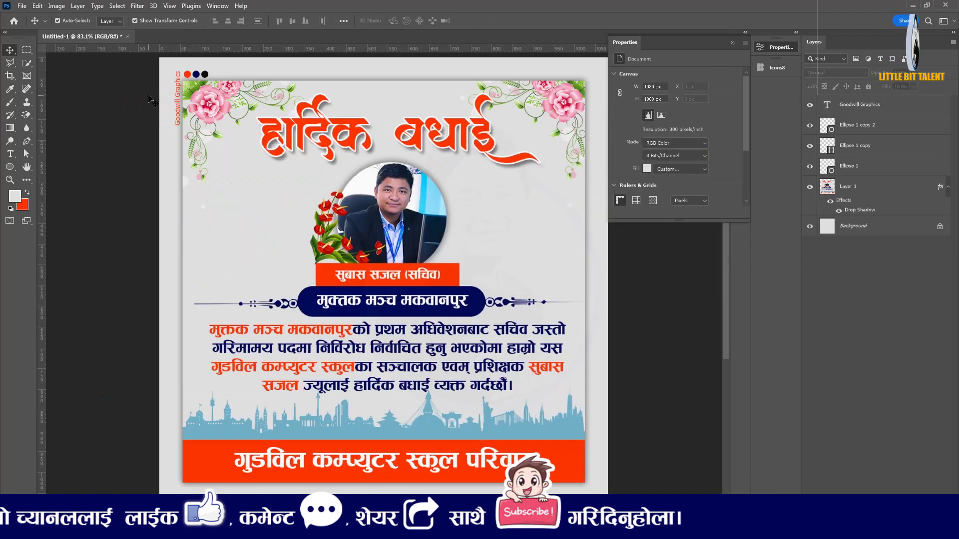
Zoom into the card's top-left corner and nudge the Goodwill Graphics credit two steps left
click(182, 93)
click(182, 92)
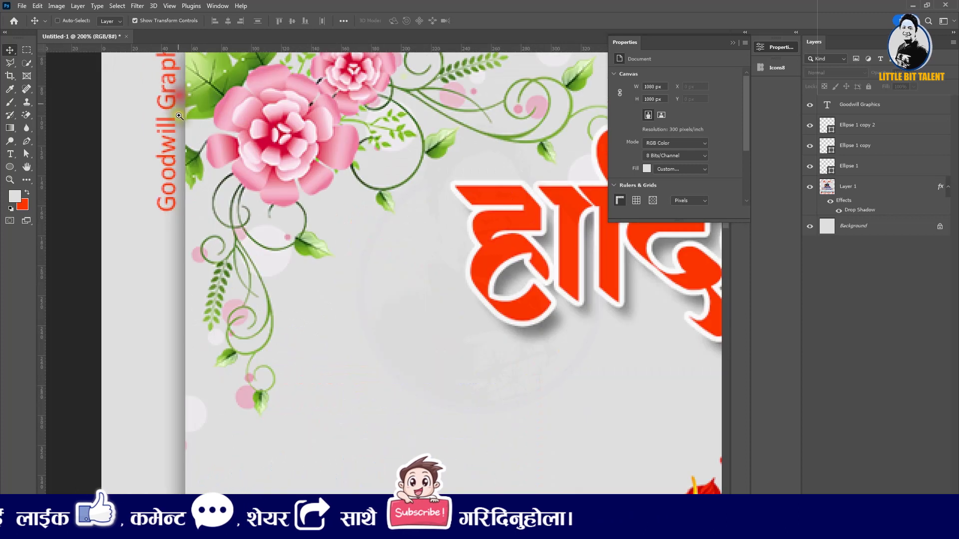
click(183, 92)
click(180, 164)
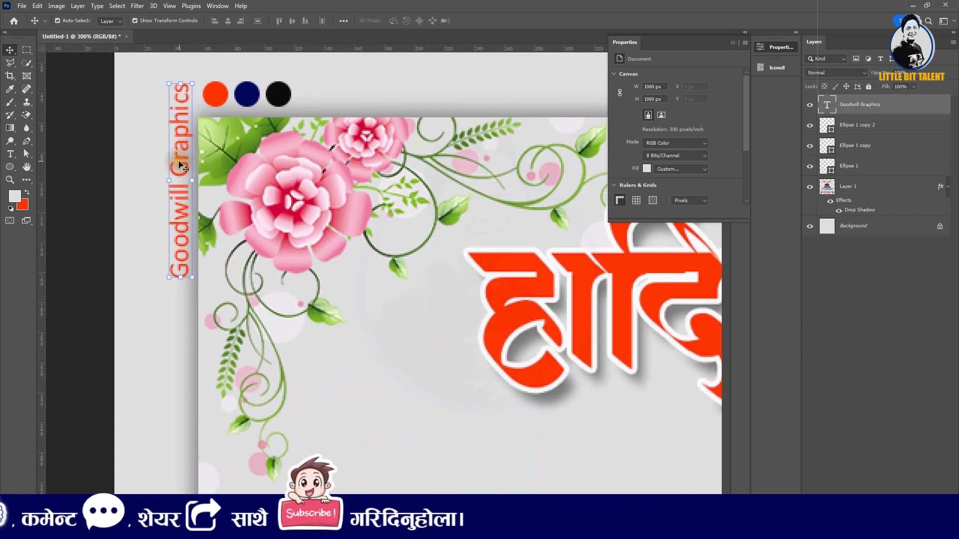
key(Left)
key(Left)
key(Left)
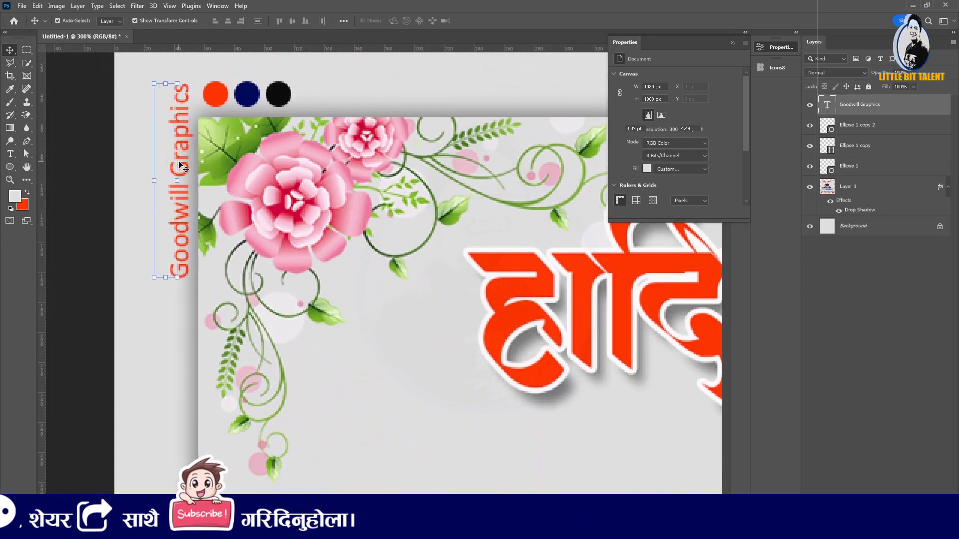
key(Left)
key(Left)
key(Left)
key(Left)
key(Left)
key(Left)
key(Return)
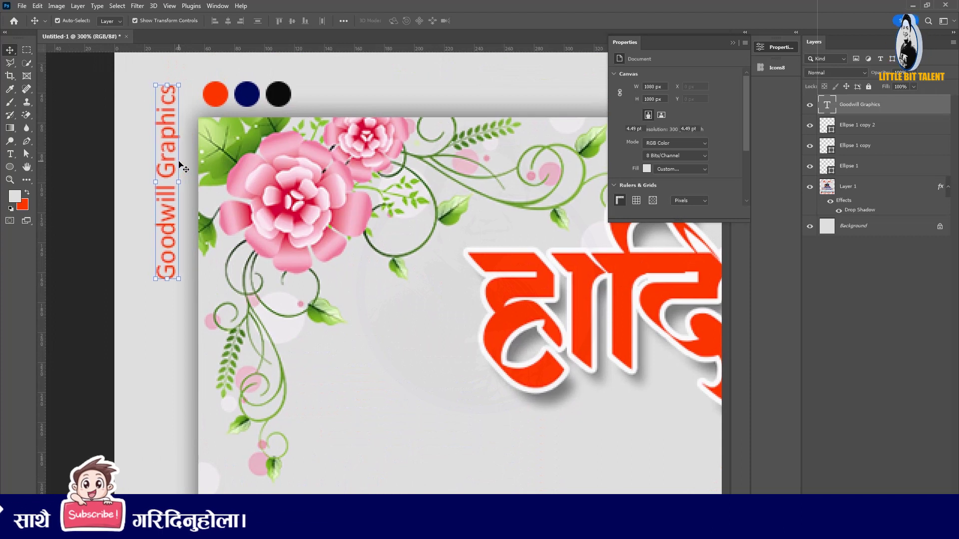
click(129, 146)
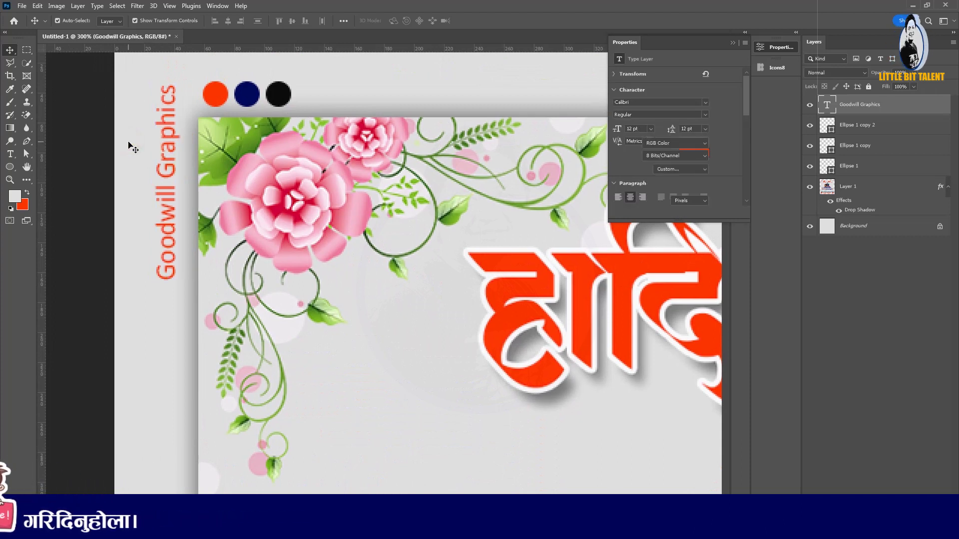
key(ctrl+0)
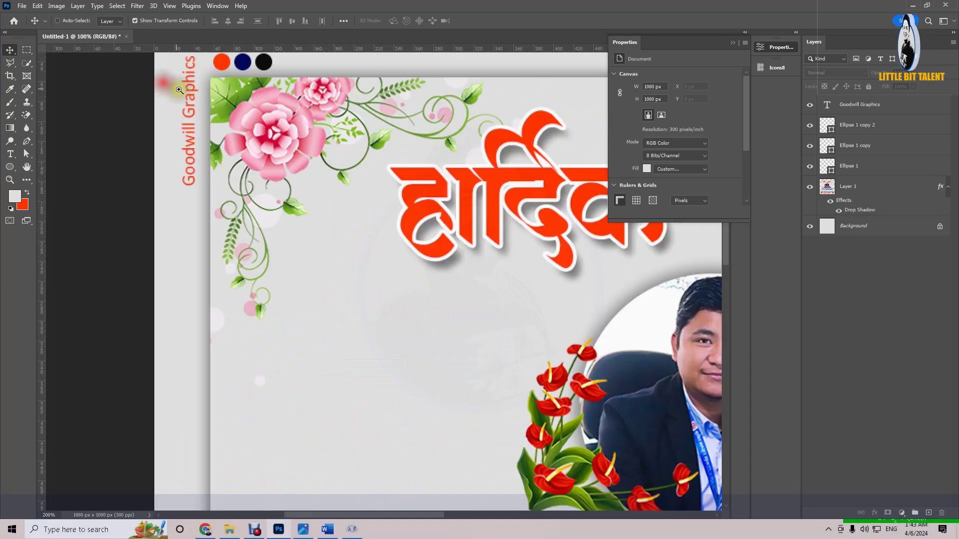
Nudge the credit slightly right and down, then fit the whole card in view
ctrl+click(189, 96)
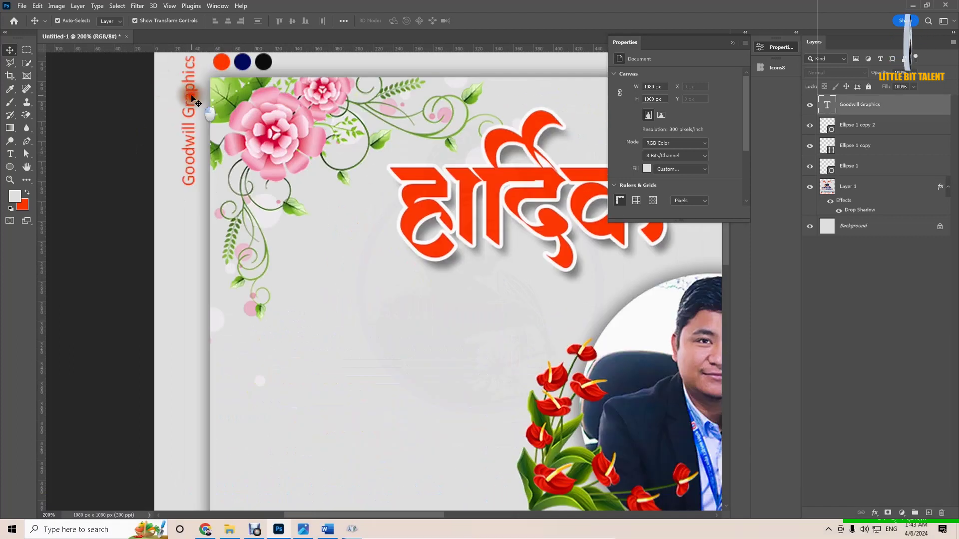
key(Right)
key(Down)
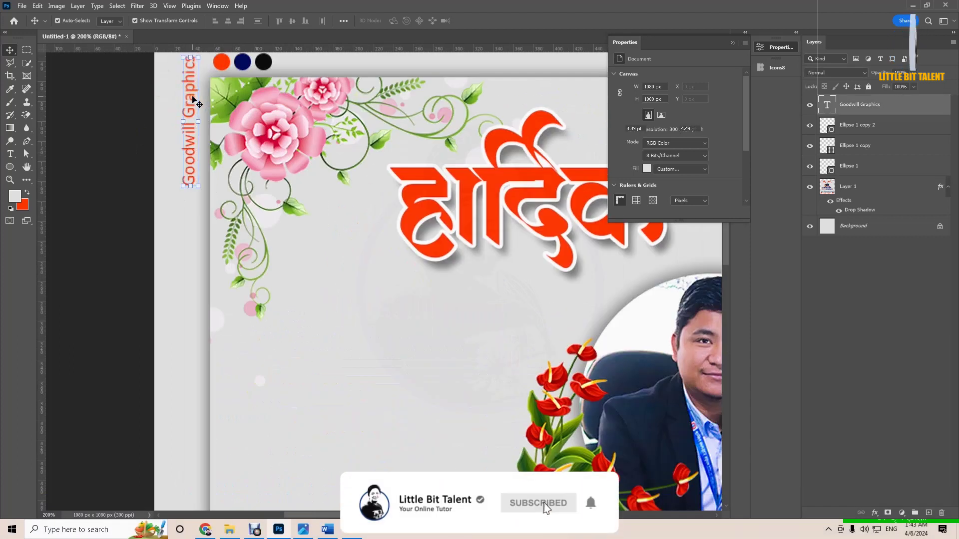
key(Right)
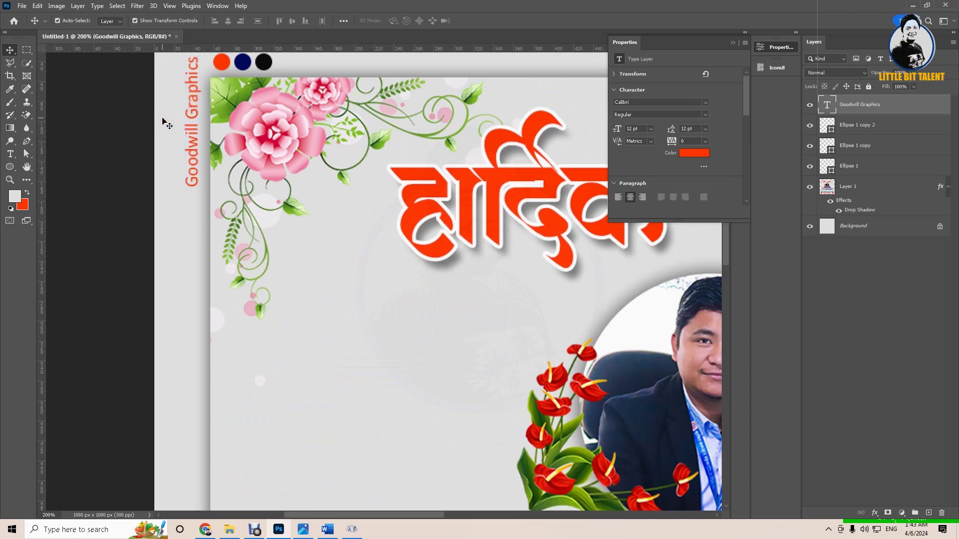
click(733, 43)
key(ctrl+0)
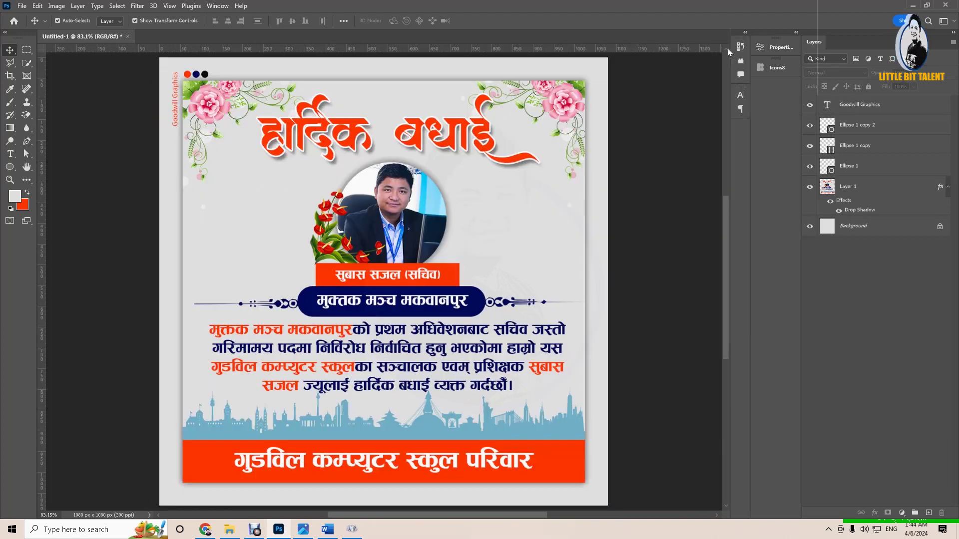